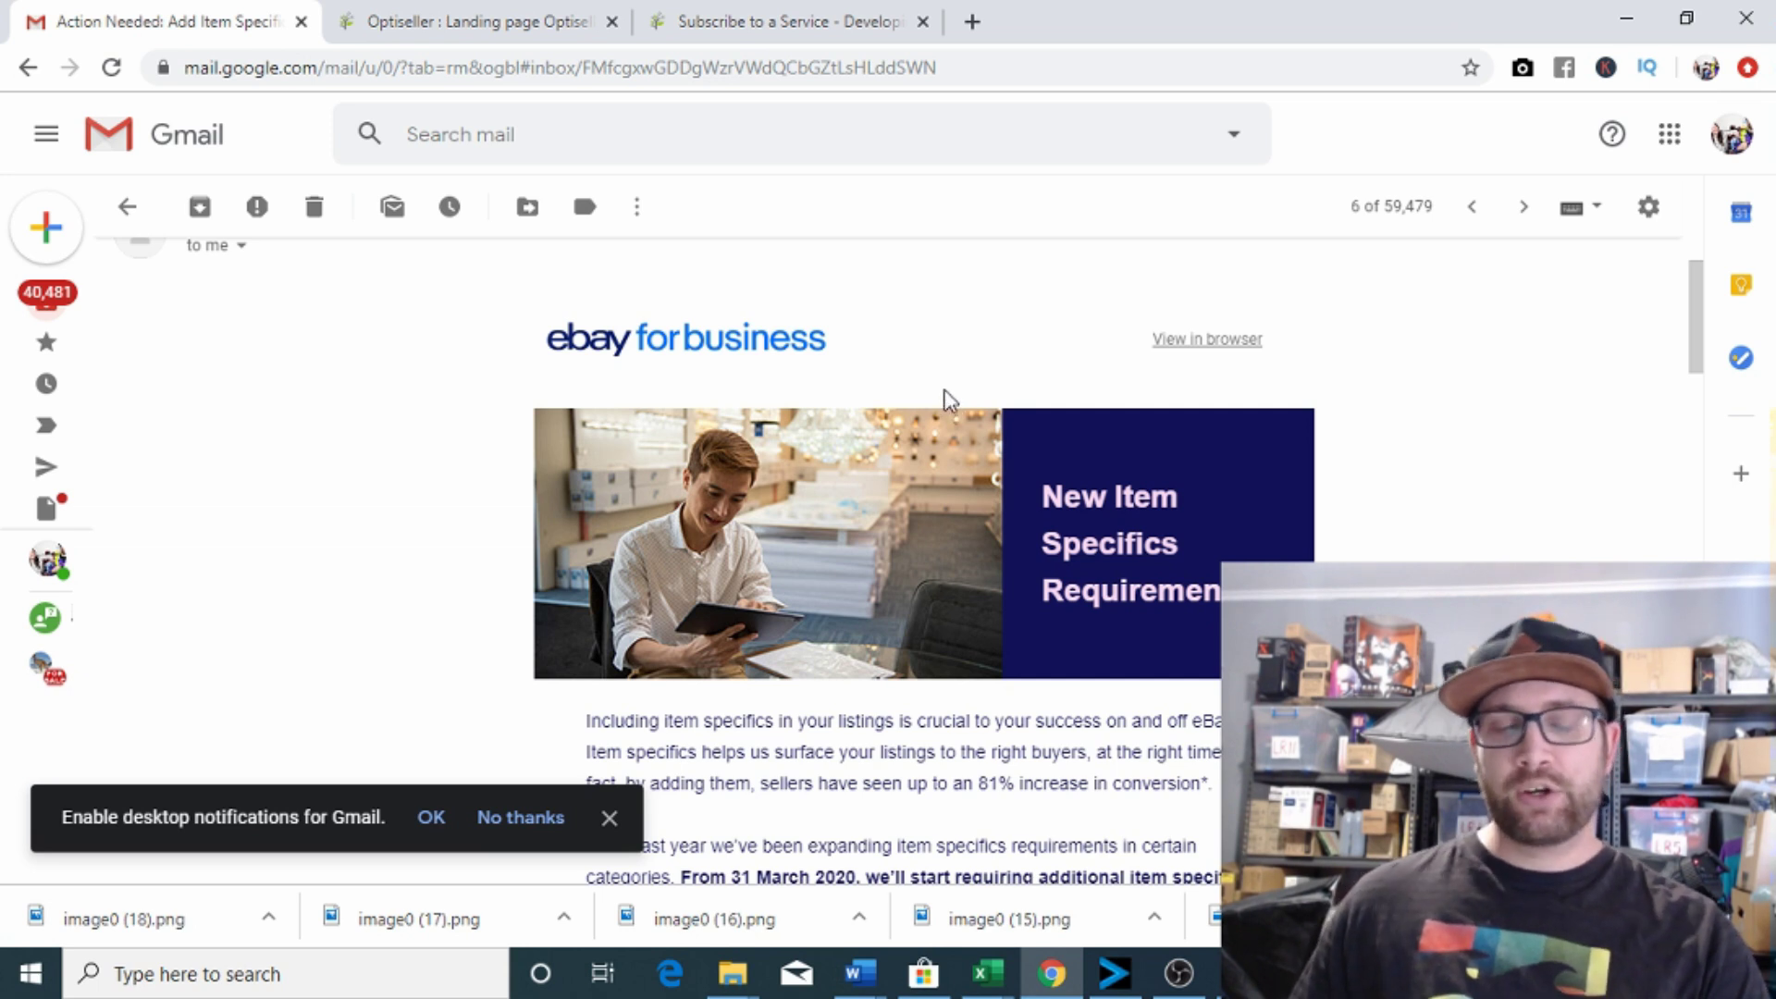
Read eBay's email about the new item specifics requirements and view the landing page of the Optiseller trial.
{"action": "scroll", "coordinate": [942, 390], "scroll_direction": "down", "scroll_amount": 4}
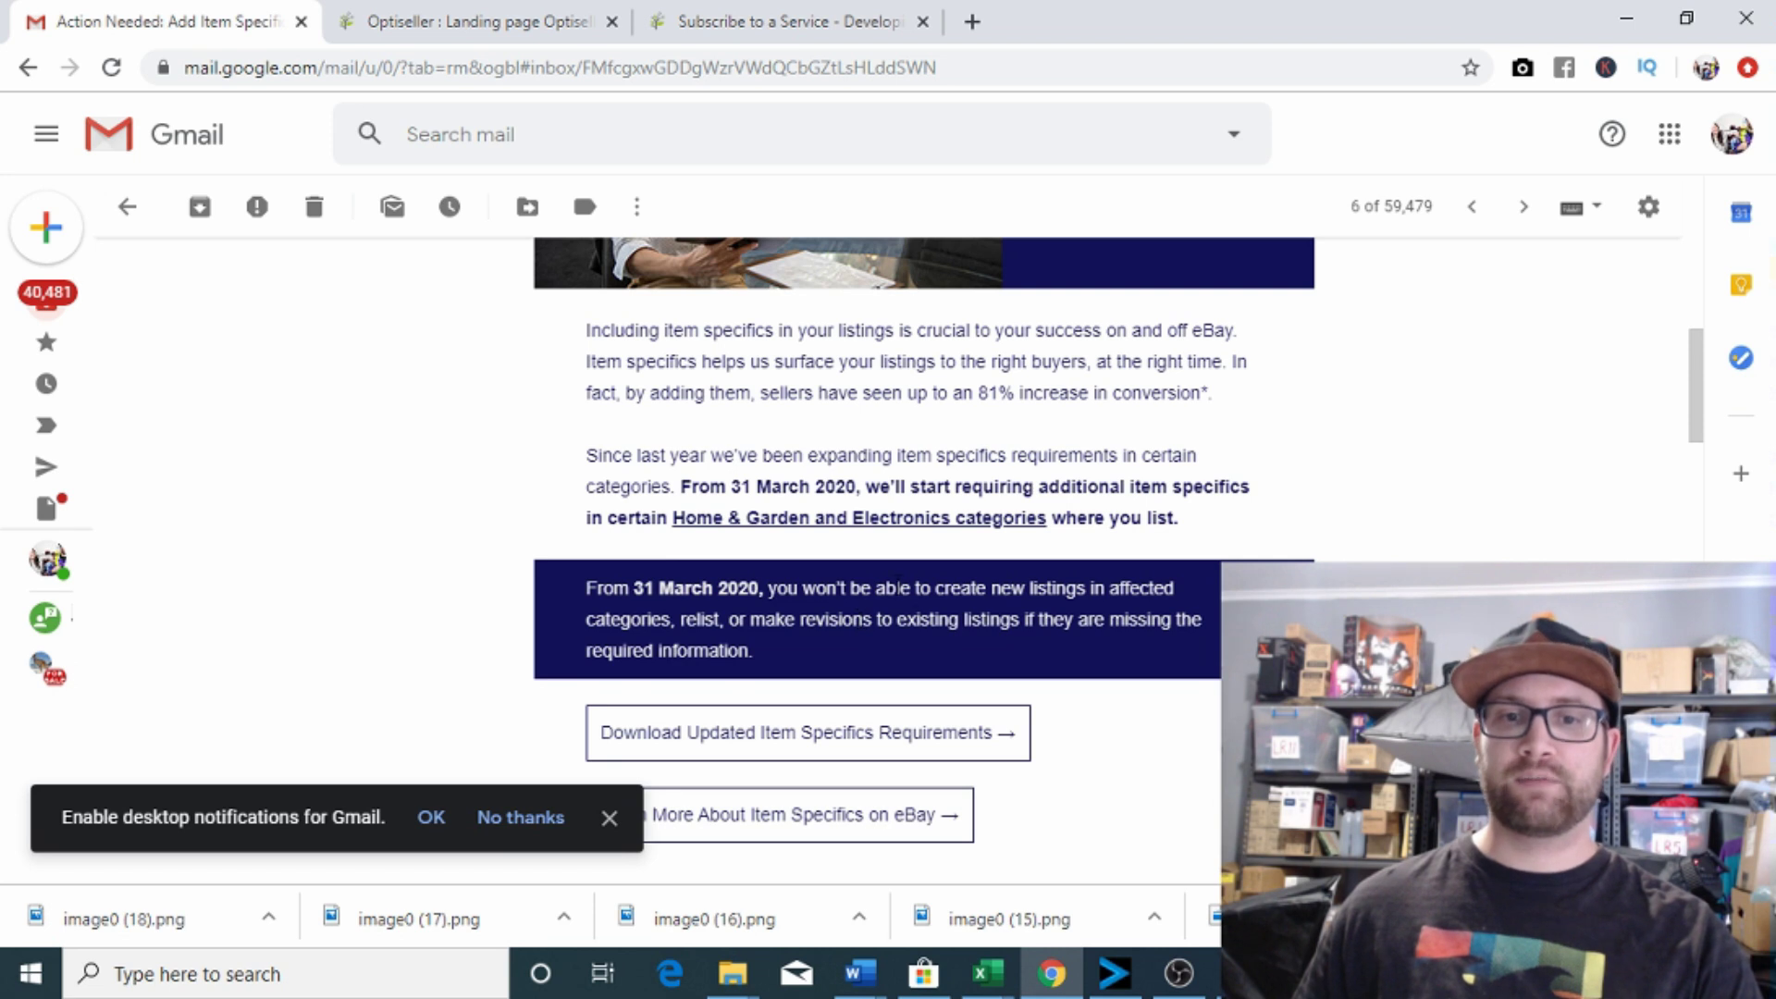
{"action": "scroll", "coordinate": [902, 568], "scroll_direction": "down", "scroll_amount": 6}
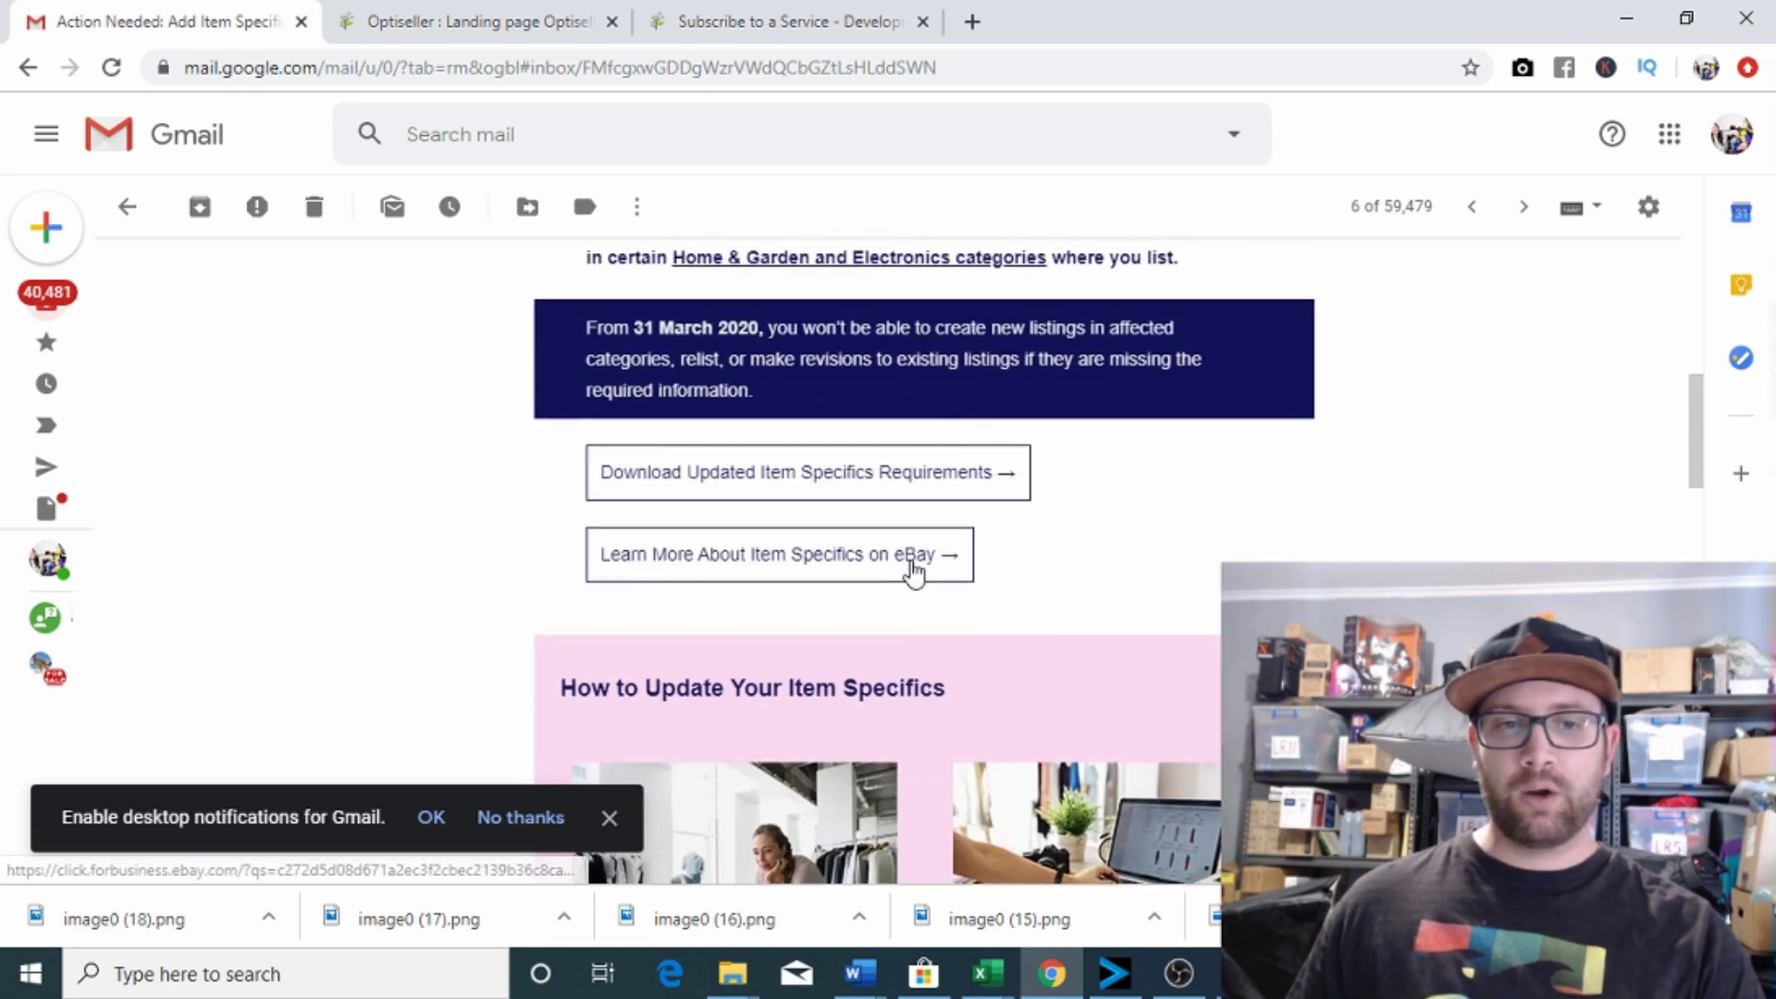
{"action": "scroll", "coordinate": [921, 580], "scroll_direction": "down", "scroll_amount": 4}
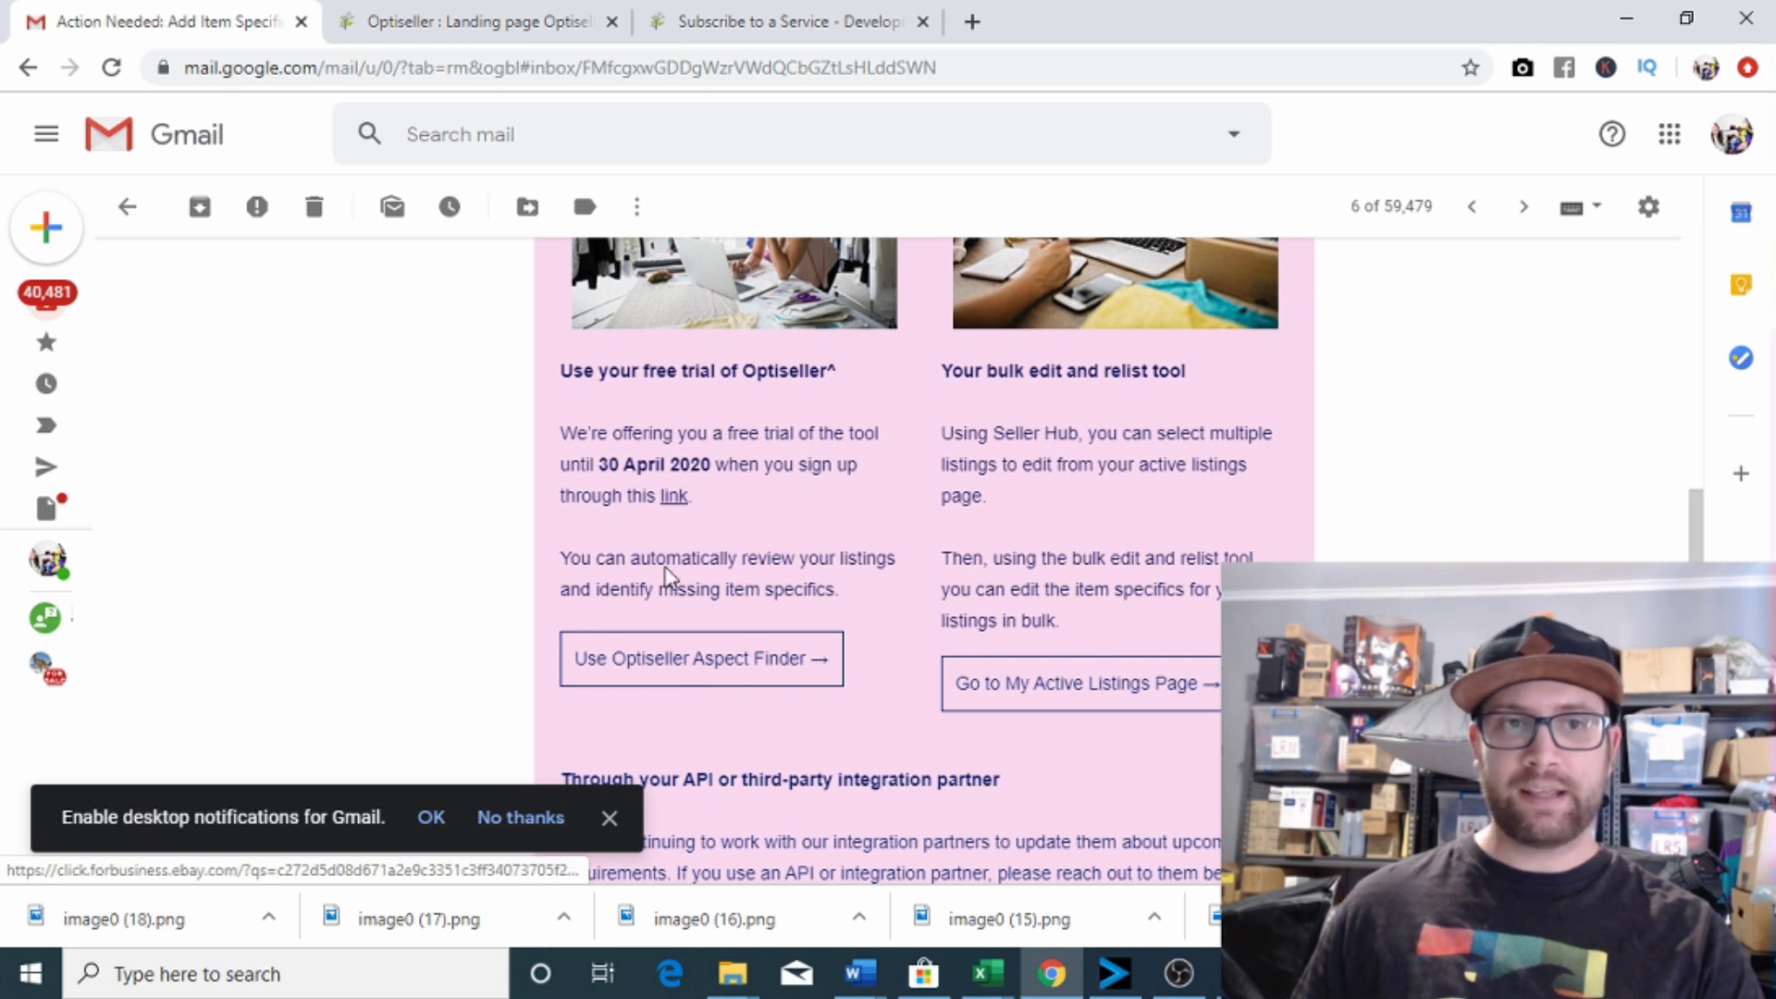
{"action": "left_click", "coordinate": [477, 34]}
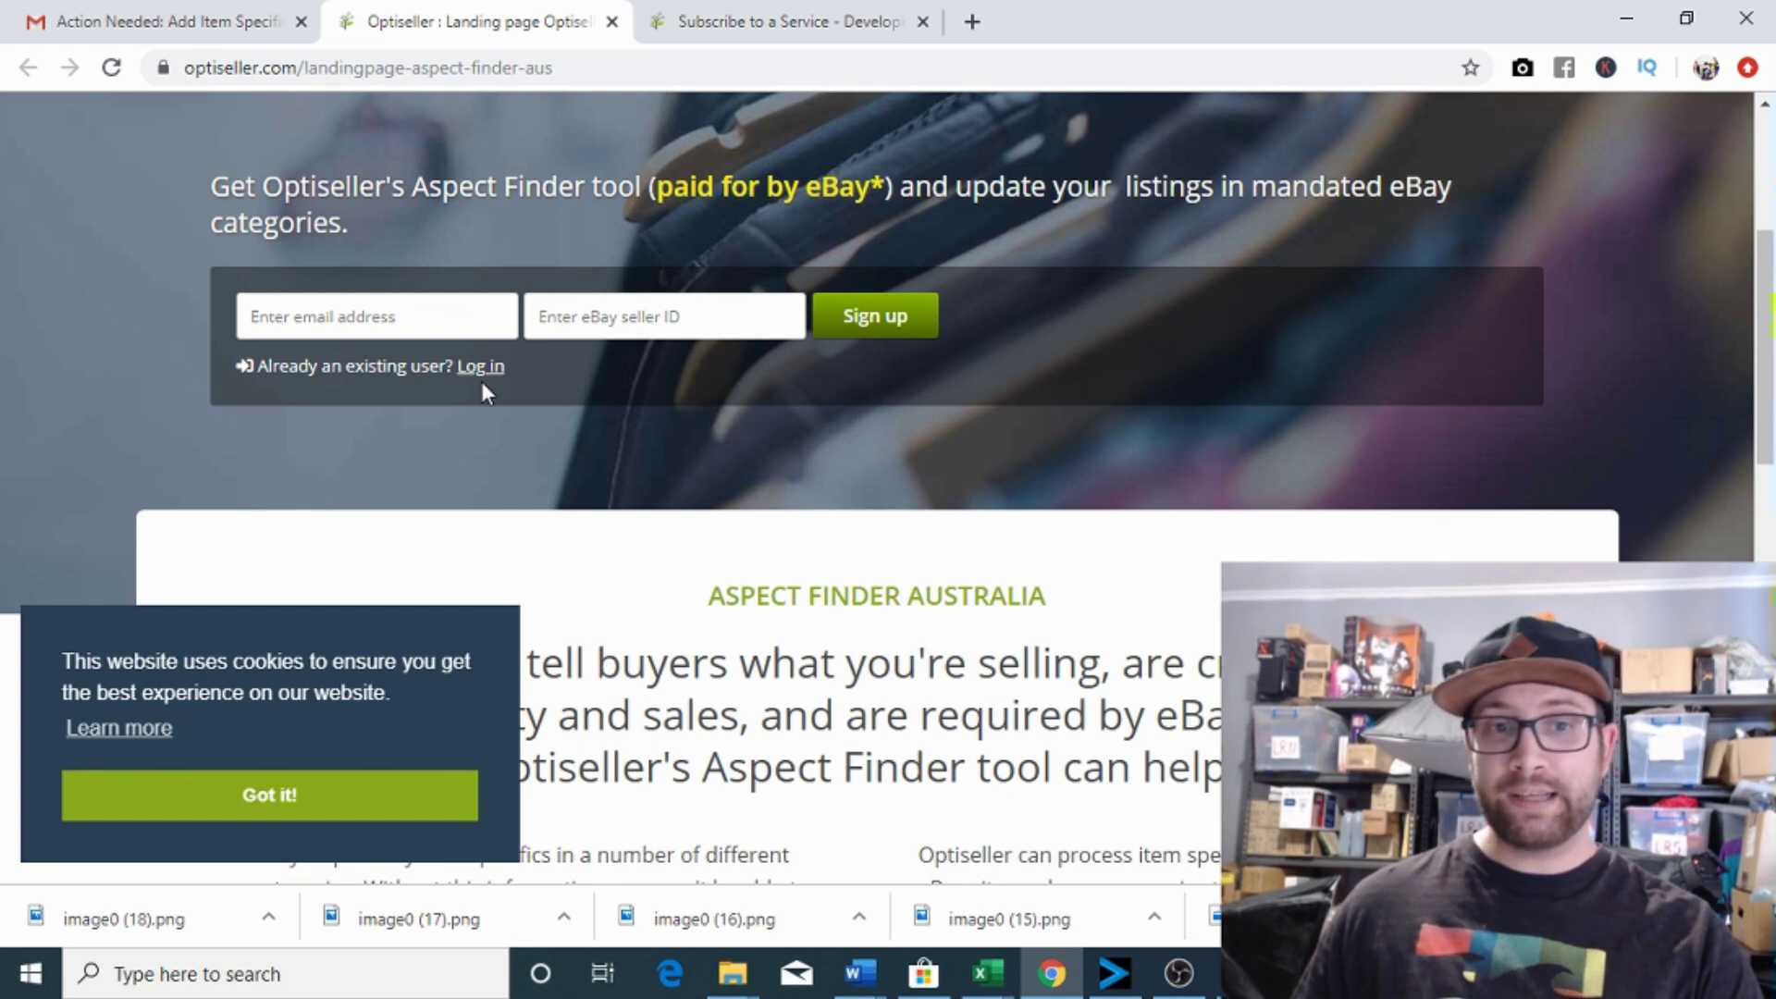
Switch to the Optiseller app and start the new Aspect Finder entry dated 29/01/2020 07:06.
{"action": "left_click", "coordinate": [789, 22]}
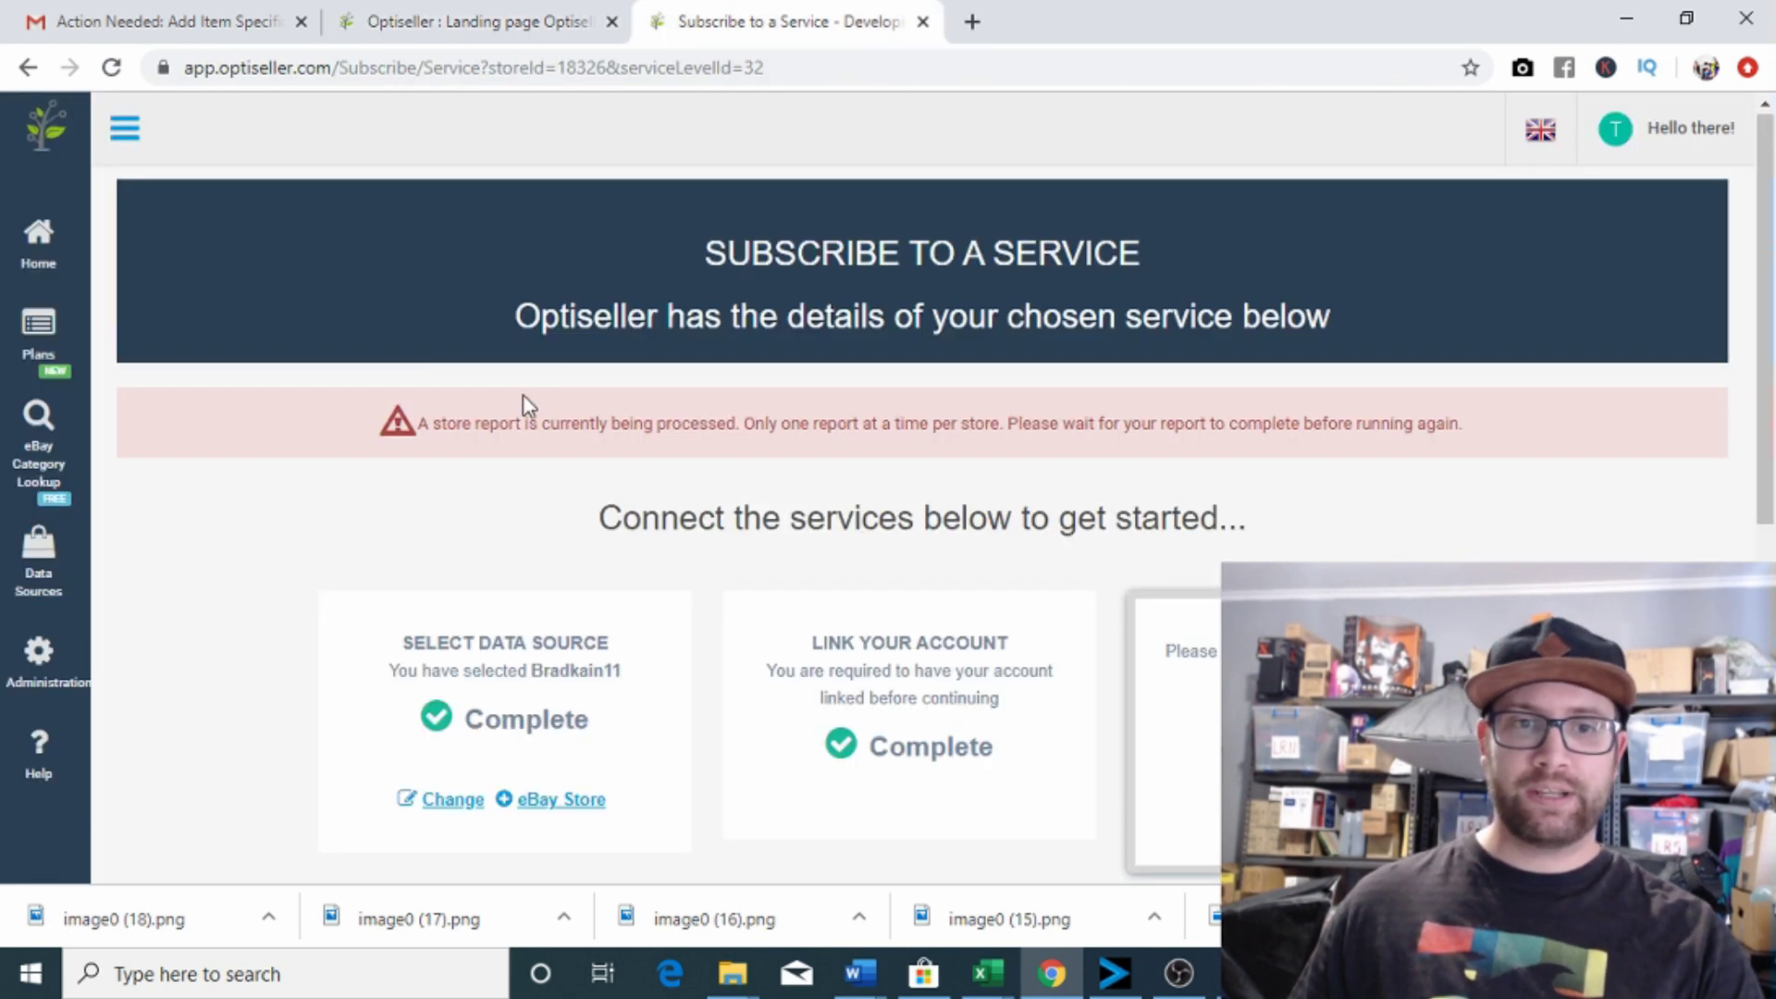
{"action": "left_click", "coordinate": [42, 245]}
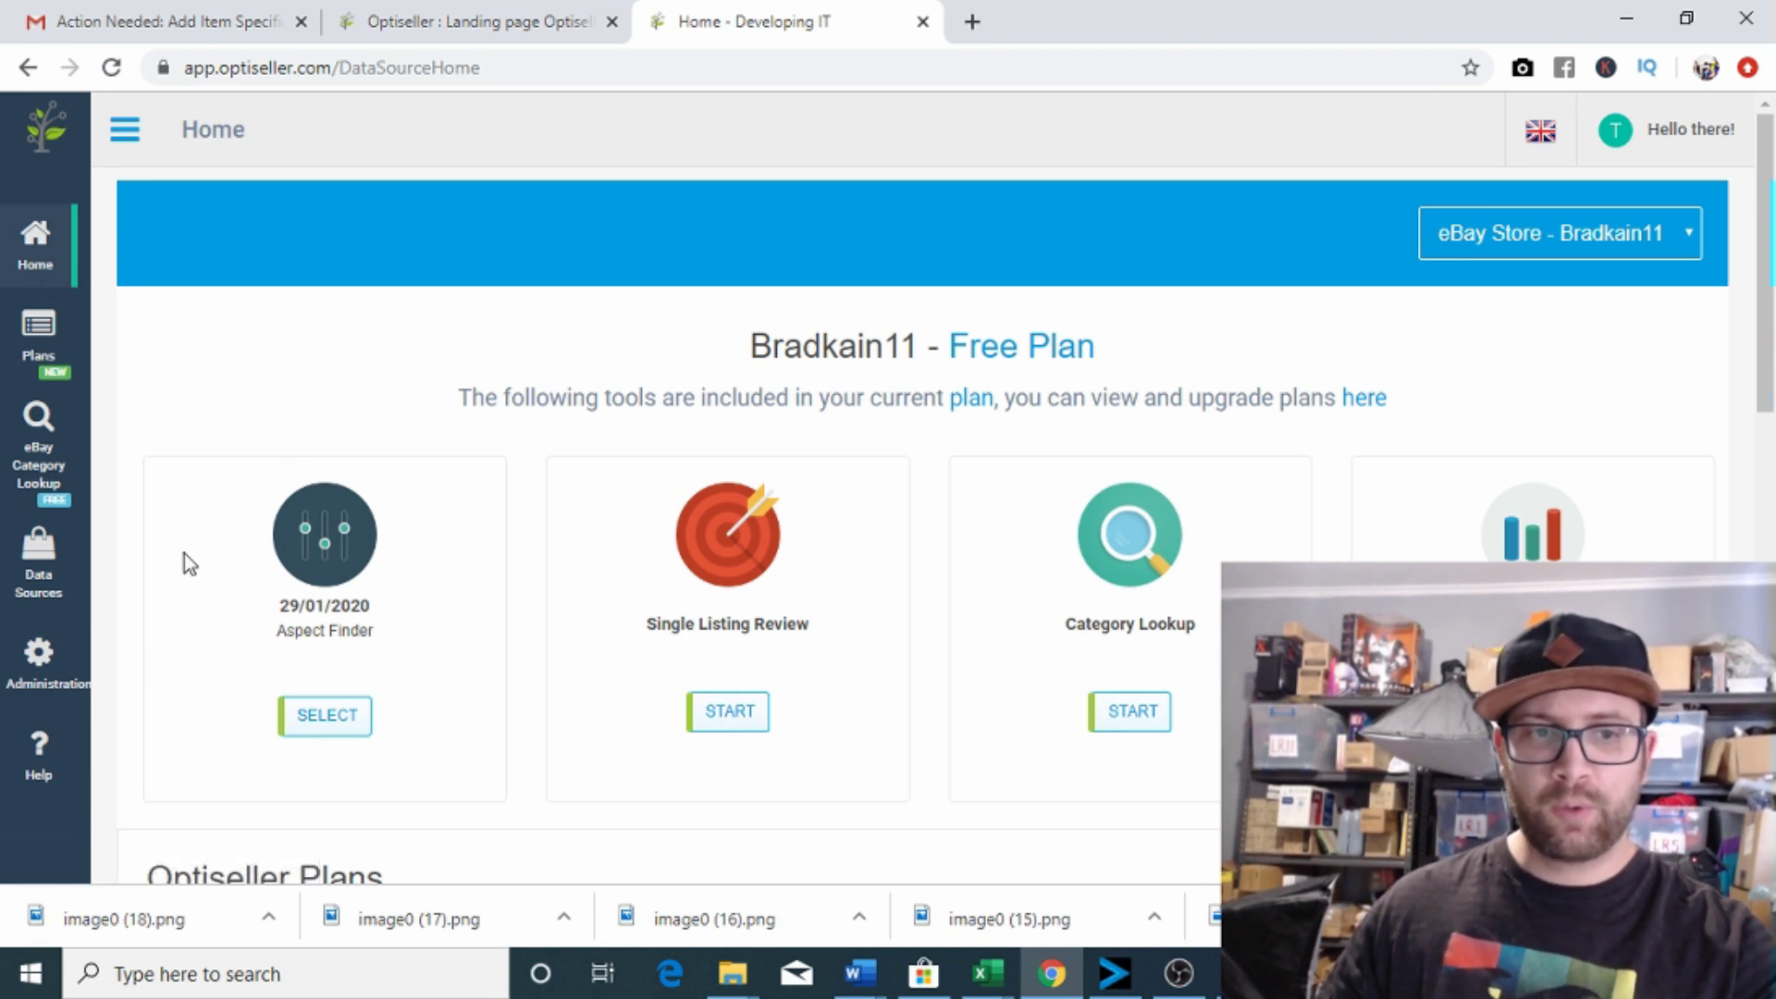
{"action": "left_click", "coordinate": [344, 729]}
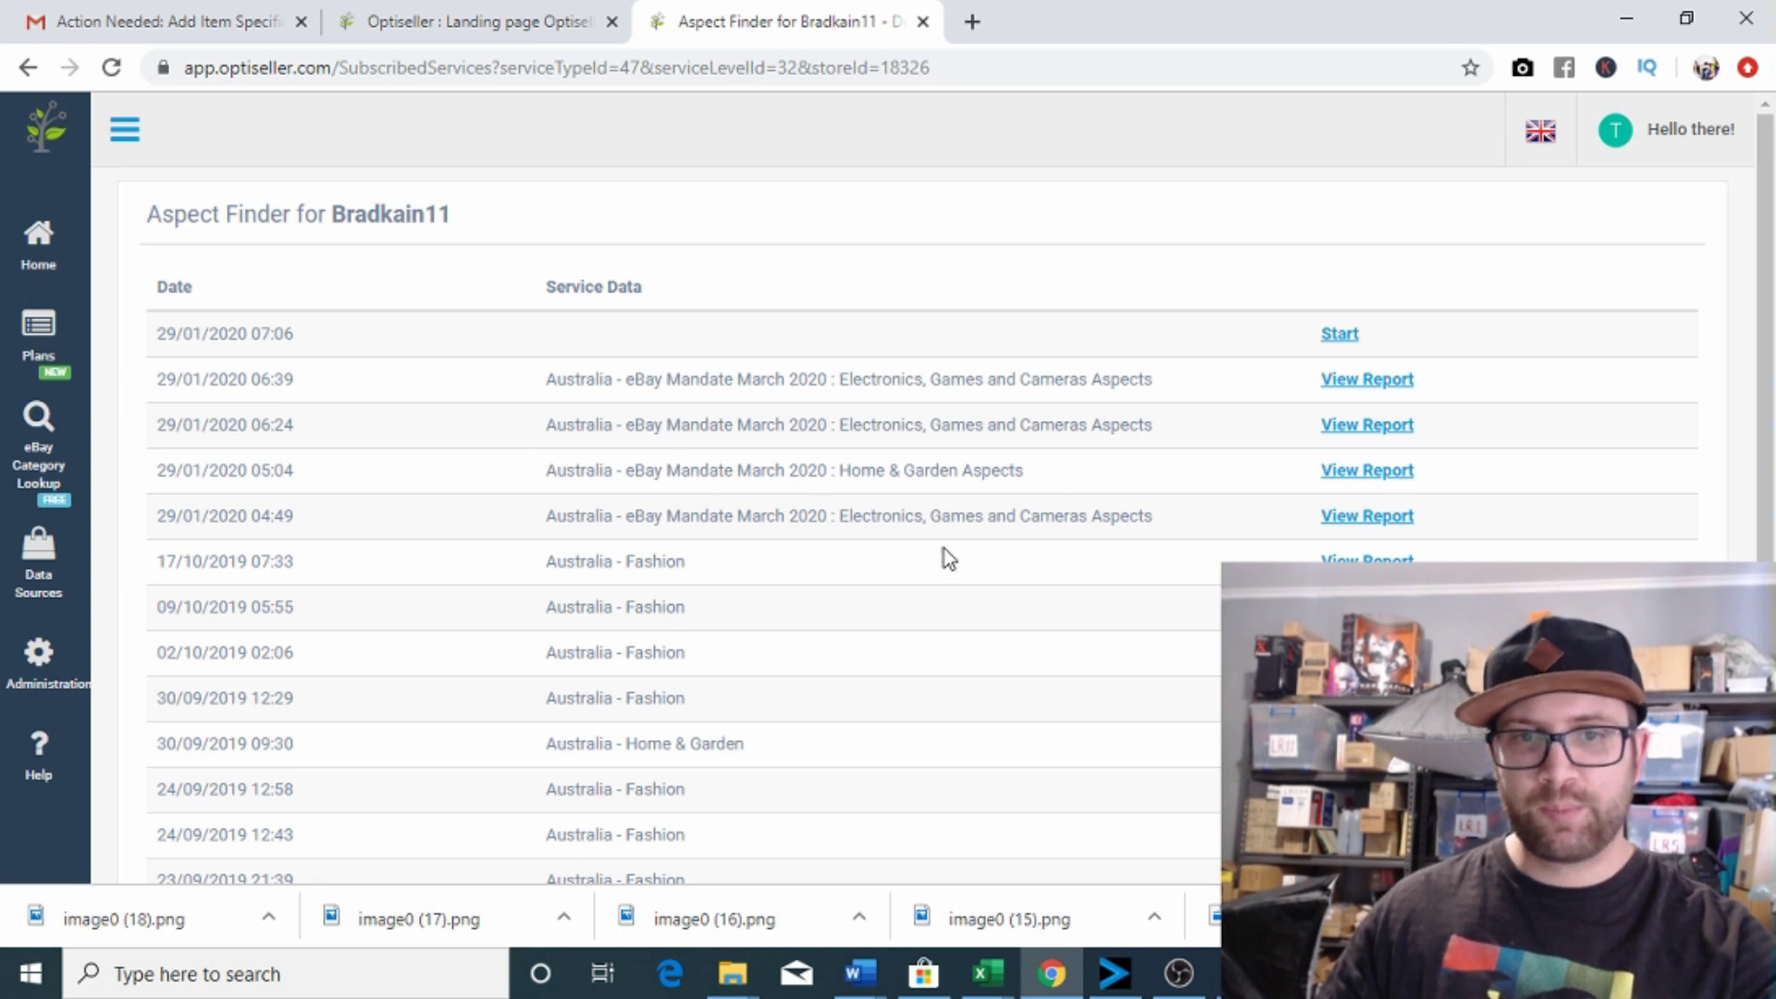
{"action": "left_click", "coordinate": [1344, 336]}
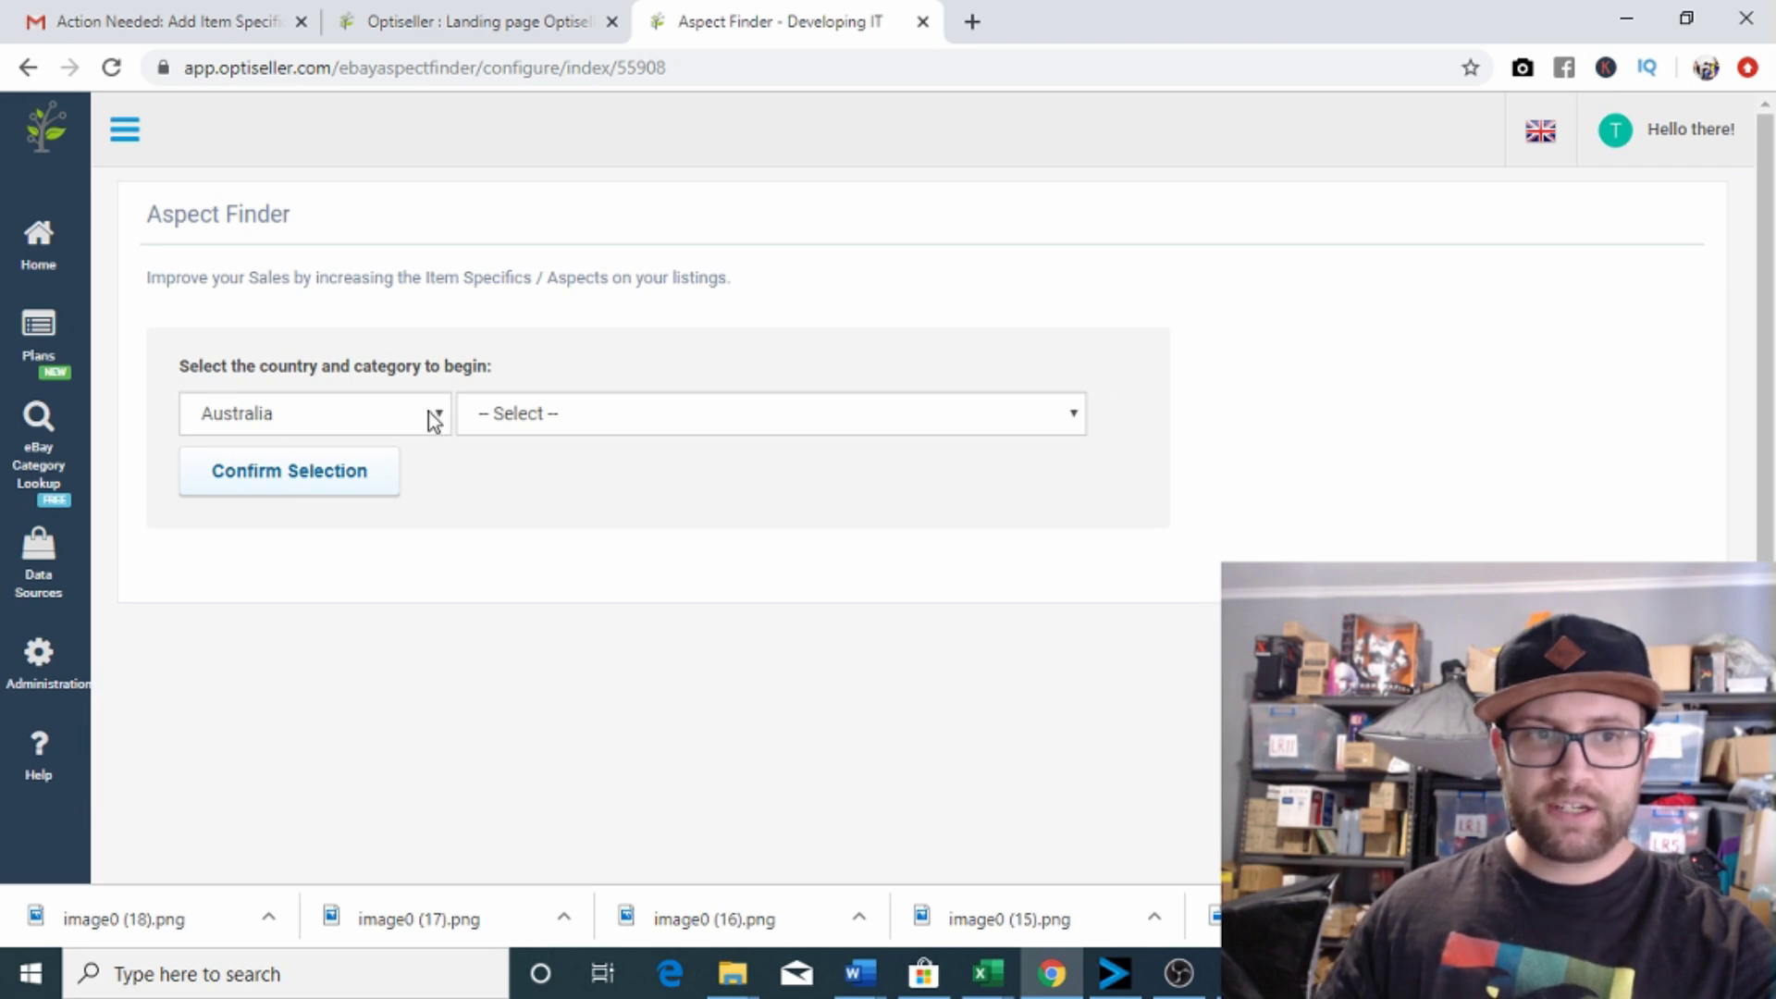
Run the Aspect Finder for Australia with the category eBay Mandate March 2020 : Home & Garden Aspects.
{"action": "left_click", "coordinate": [437, 425]}
{"action": "left_click", "coordinate": [351, 449]}
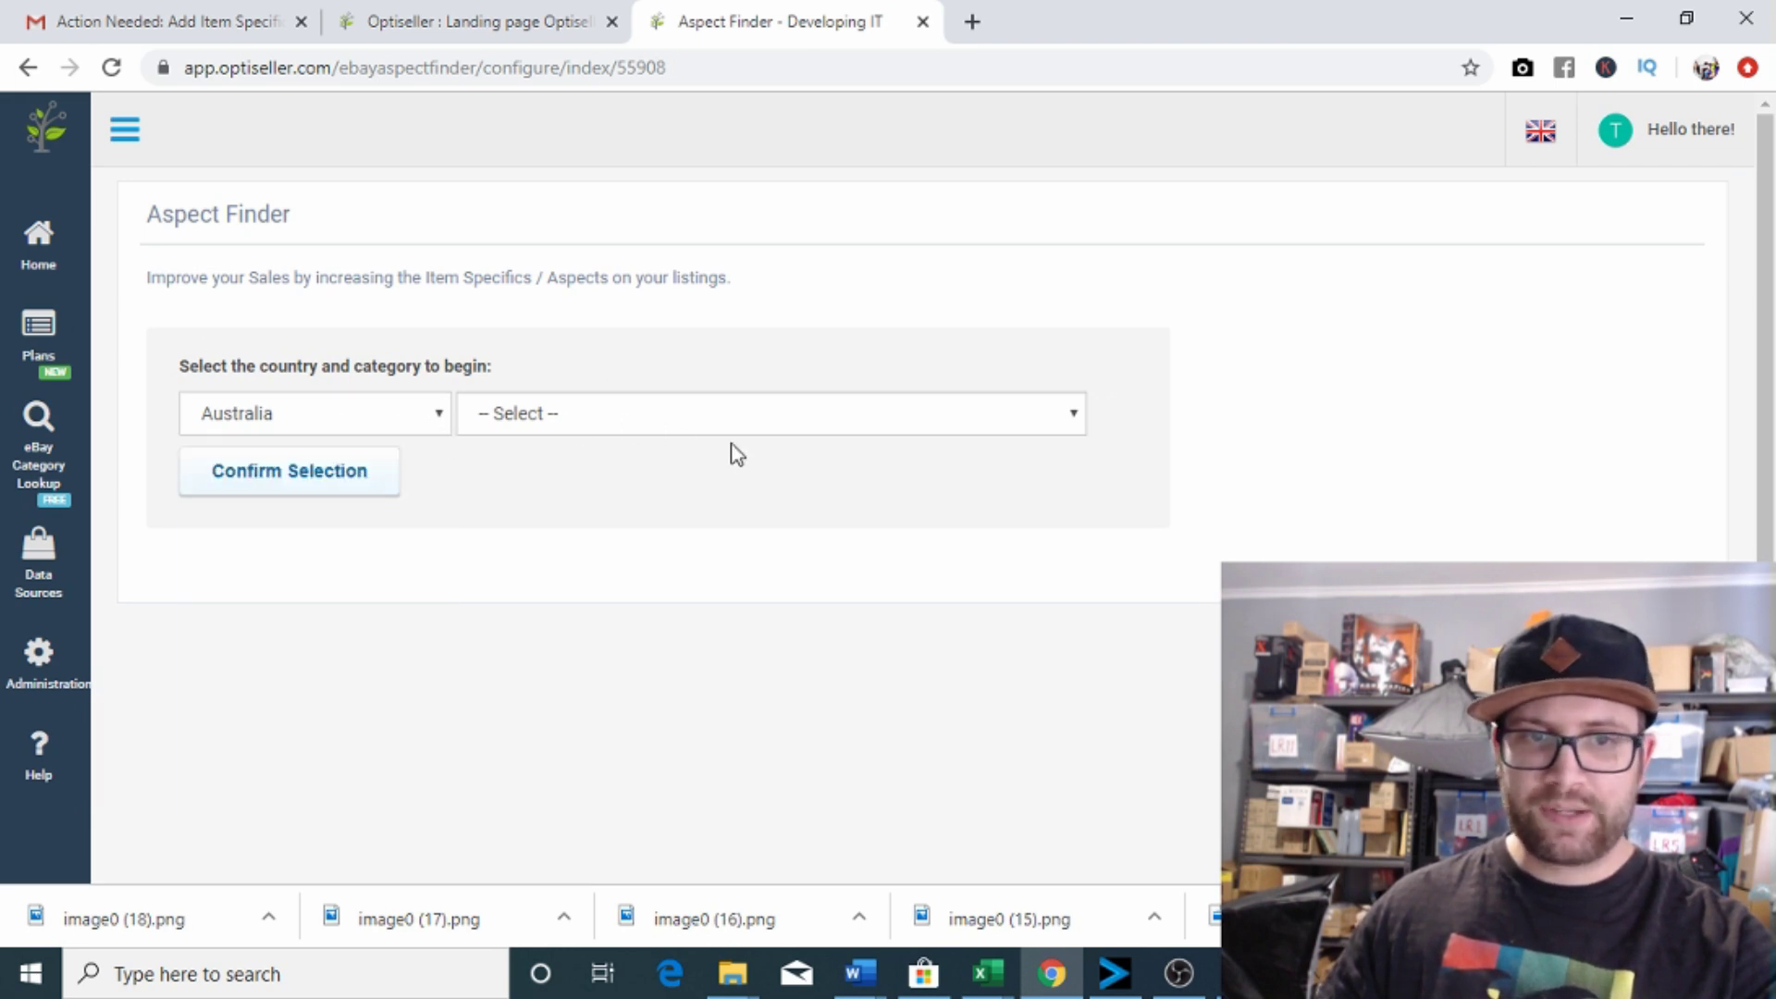
{"action": "left_click", "coordinate": [1066, 416]}
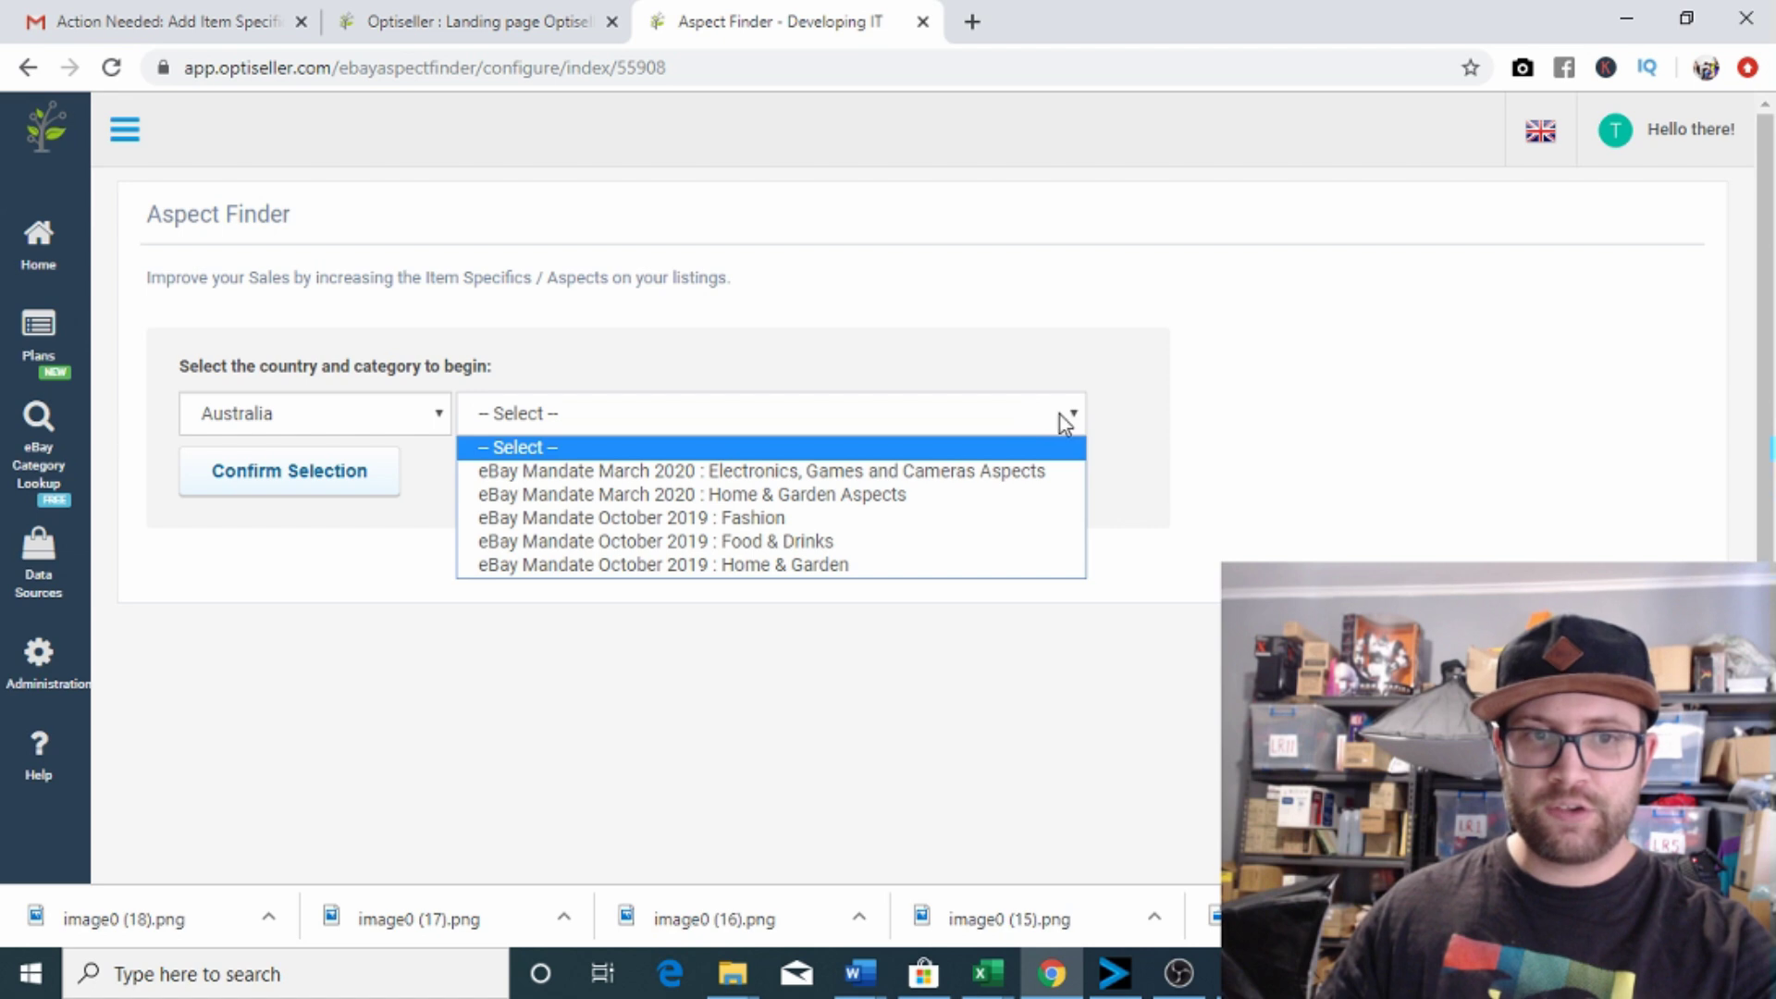
{"action": "left_click", "coordinate": [904, 499]}
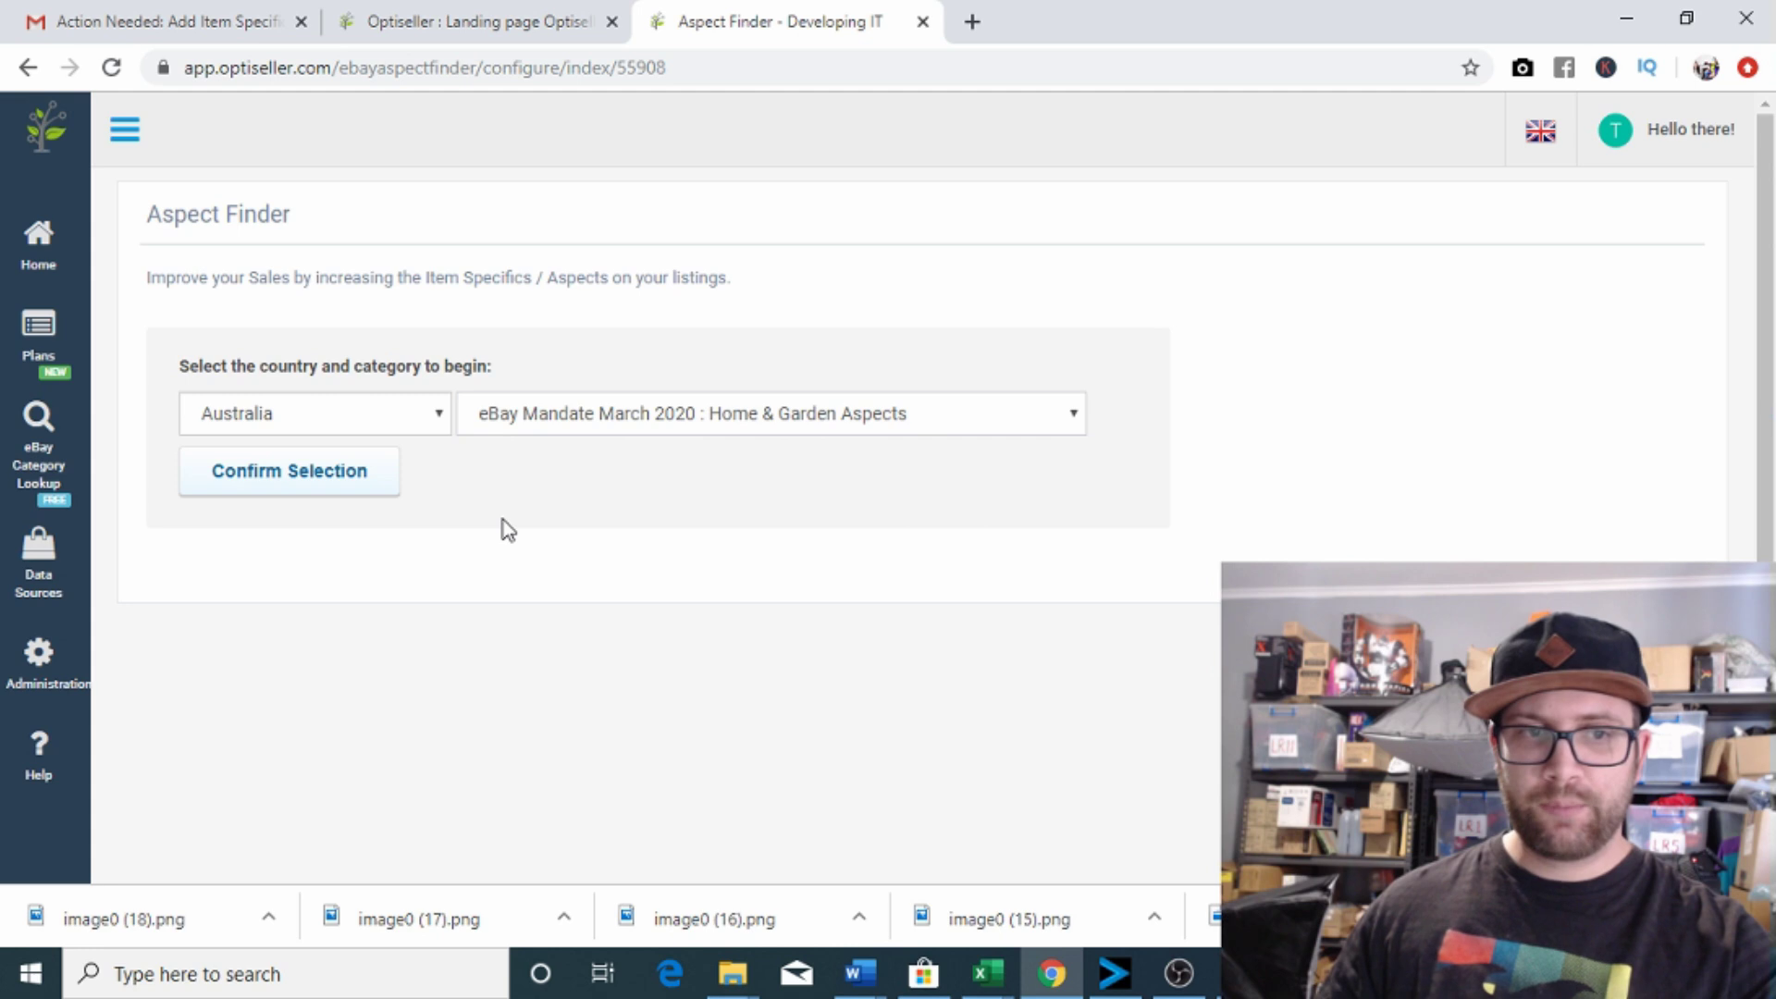
{"action": "left_click", "coordinate": [345, 490]}
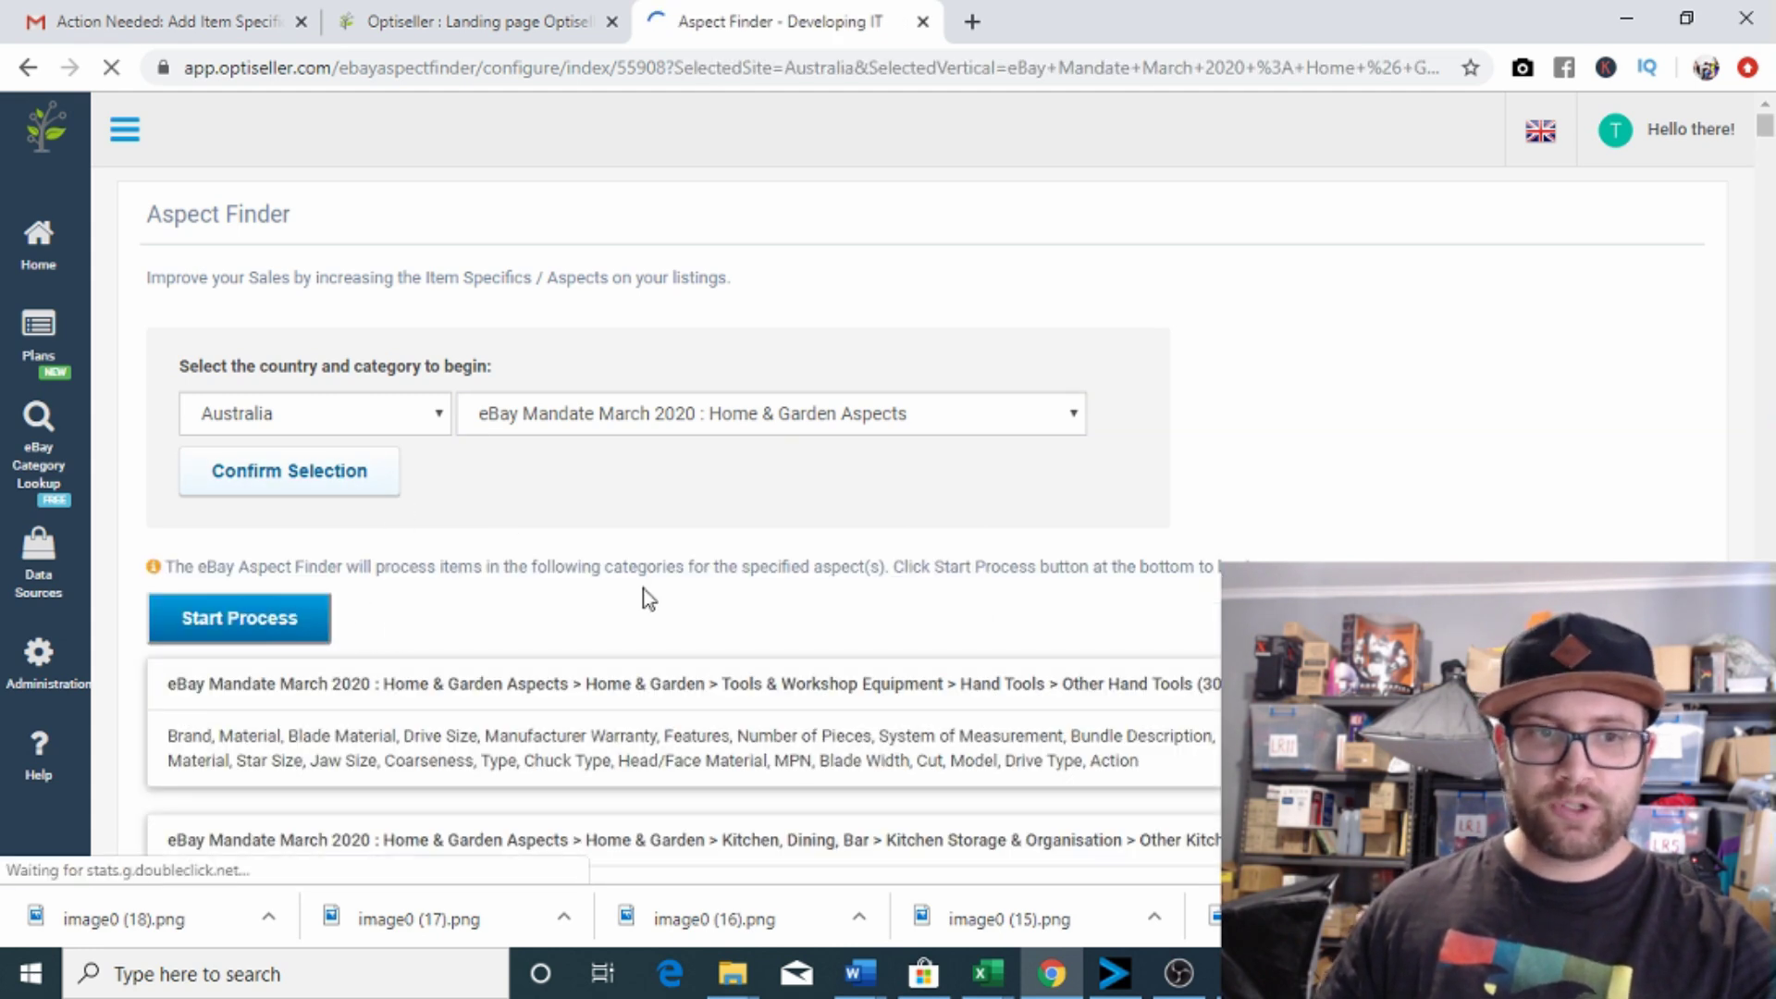
{"action": "left_click", "coordinate": [276, 629]}
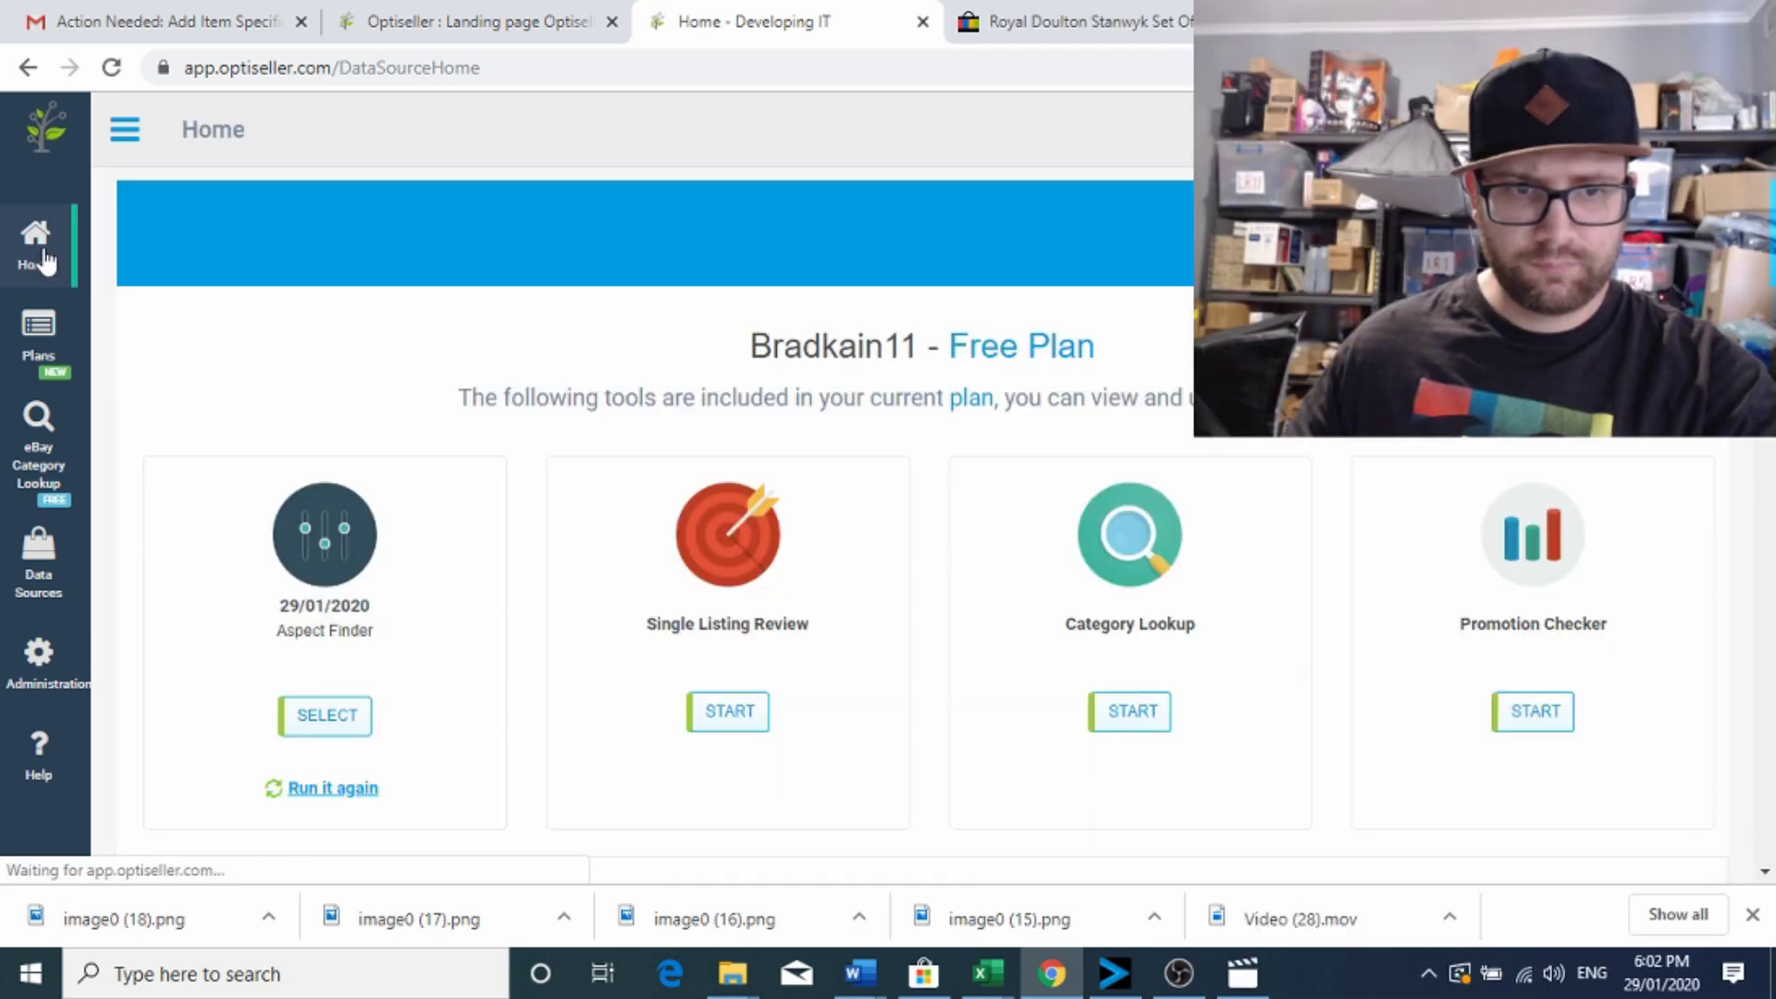
View the summary of the Home & Garden Aspects report dated 29/01/2020 07:06.
{"action": "left_click", "coordinate": [331, 718]}
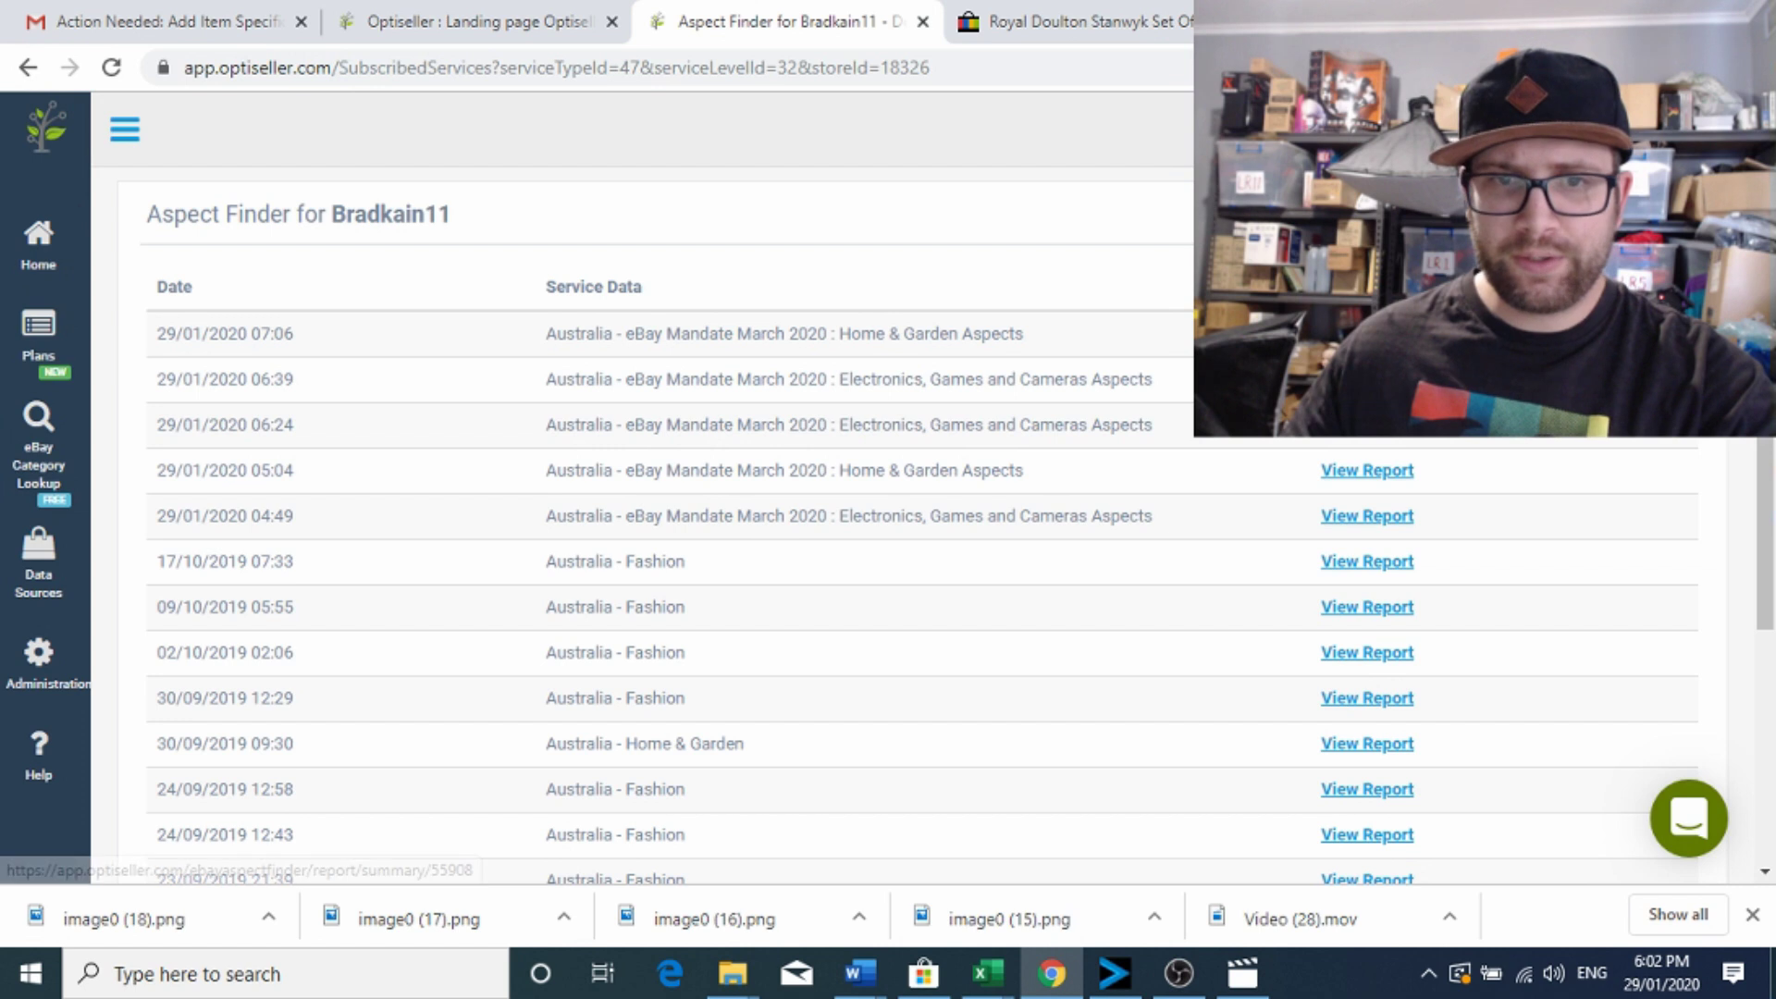
{"action": "left_click", "coordinate": [1366, 333]}
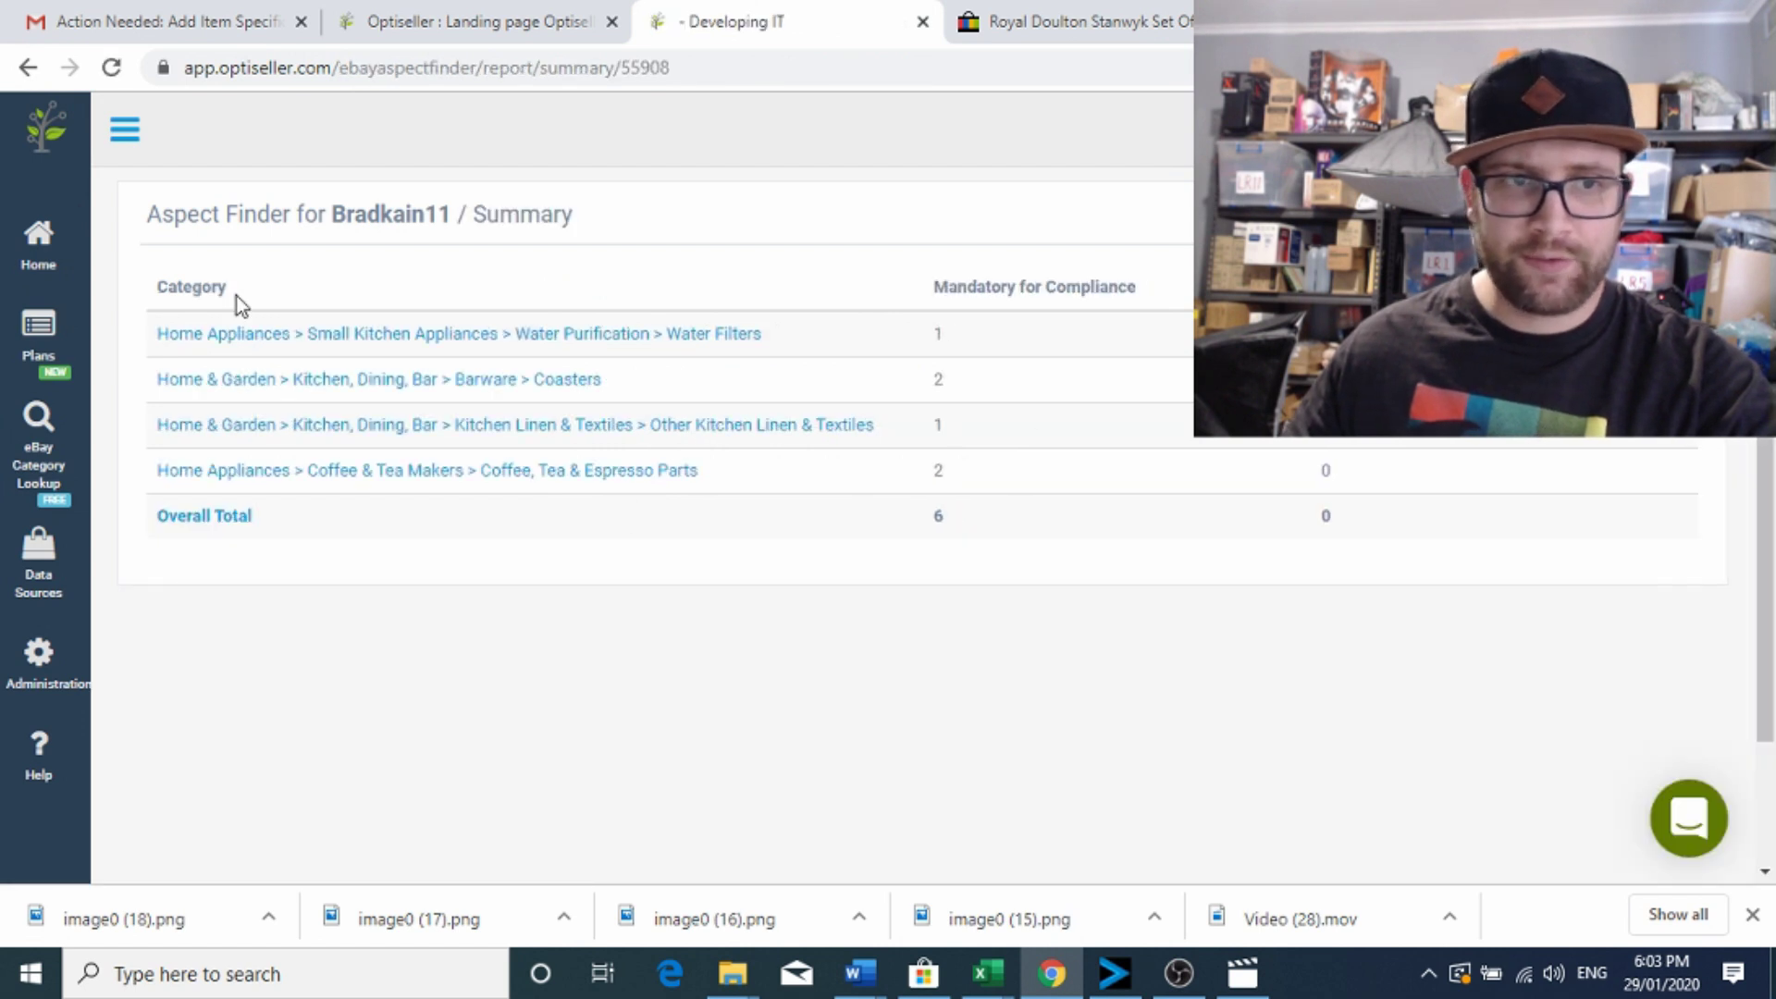
Open the Audio Tapes category in the Electronics, Games and Cameras Aspects report dated 29/01/2020 06:24.
{"action": "left_click", "coordinate": [47, 248]}
{"action": "left_click", "coordinate": [356, 729]}
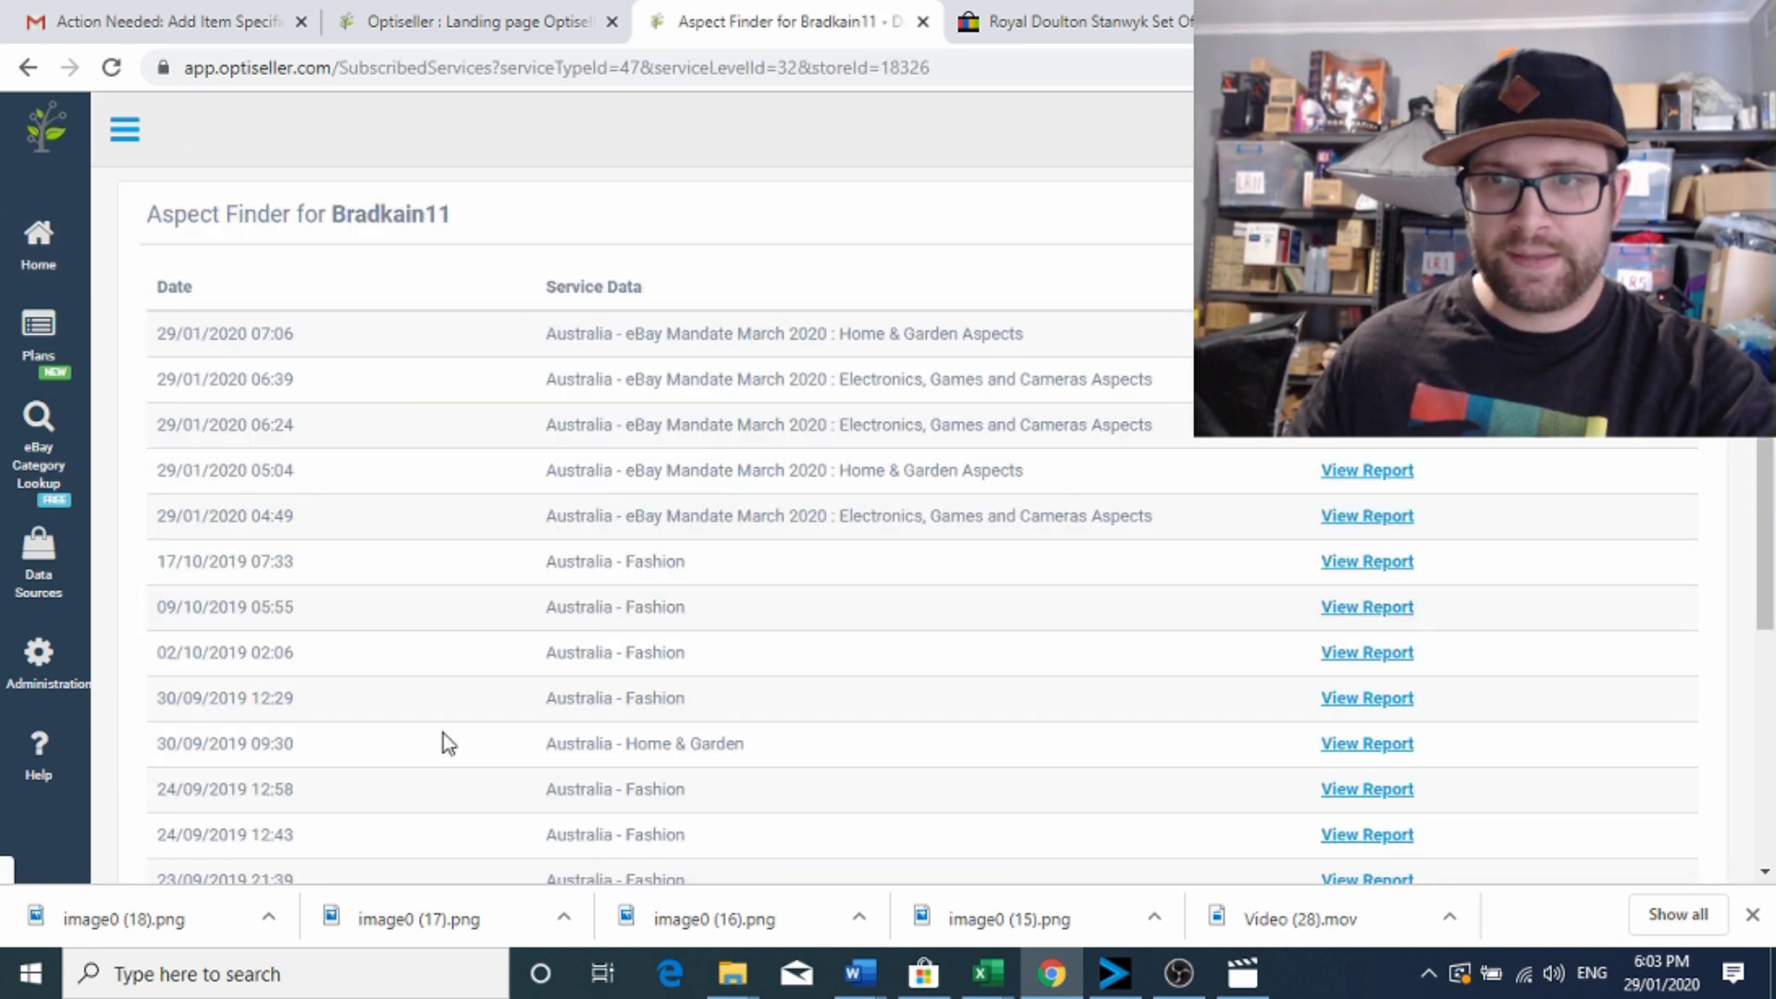
{"action": "left_click", "coordinate": [1367, 424]}
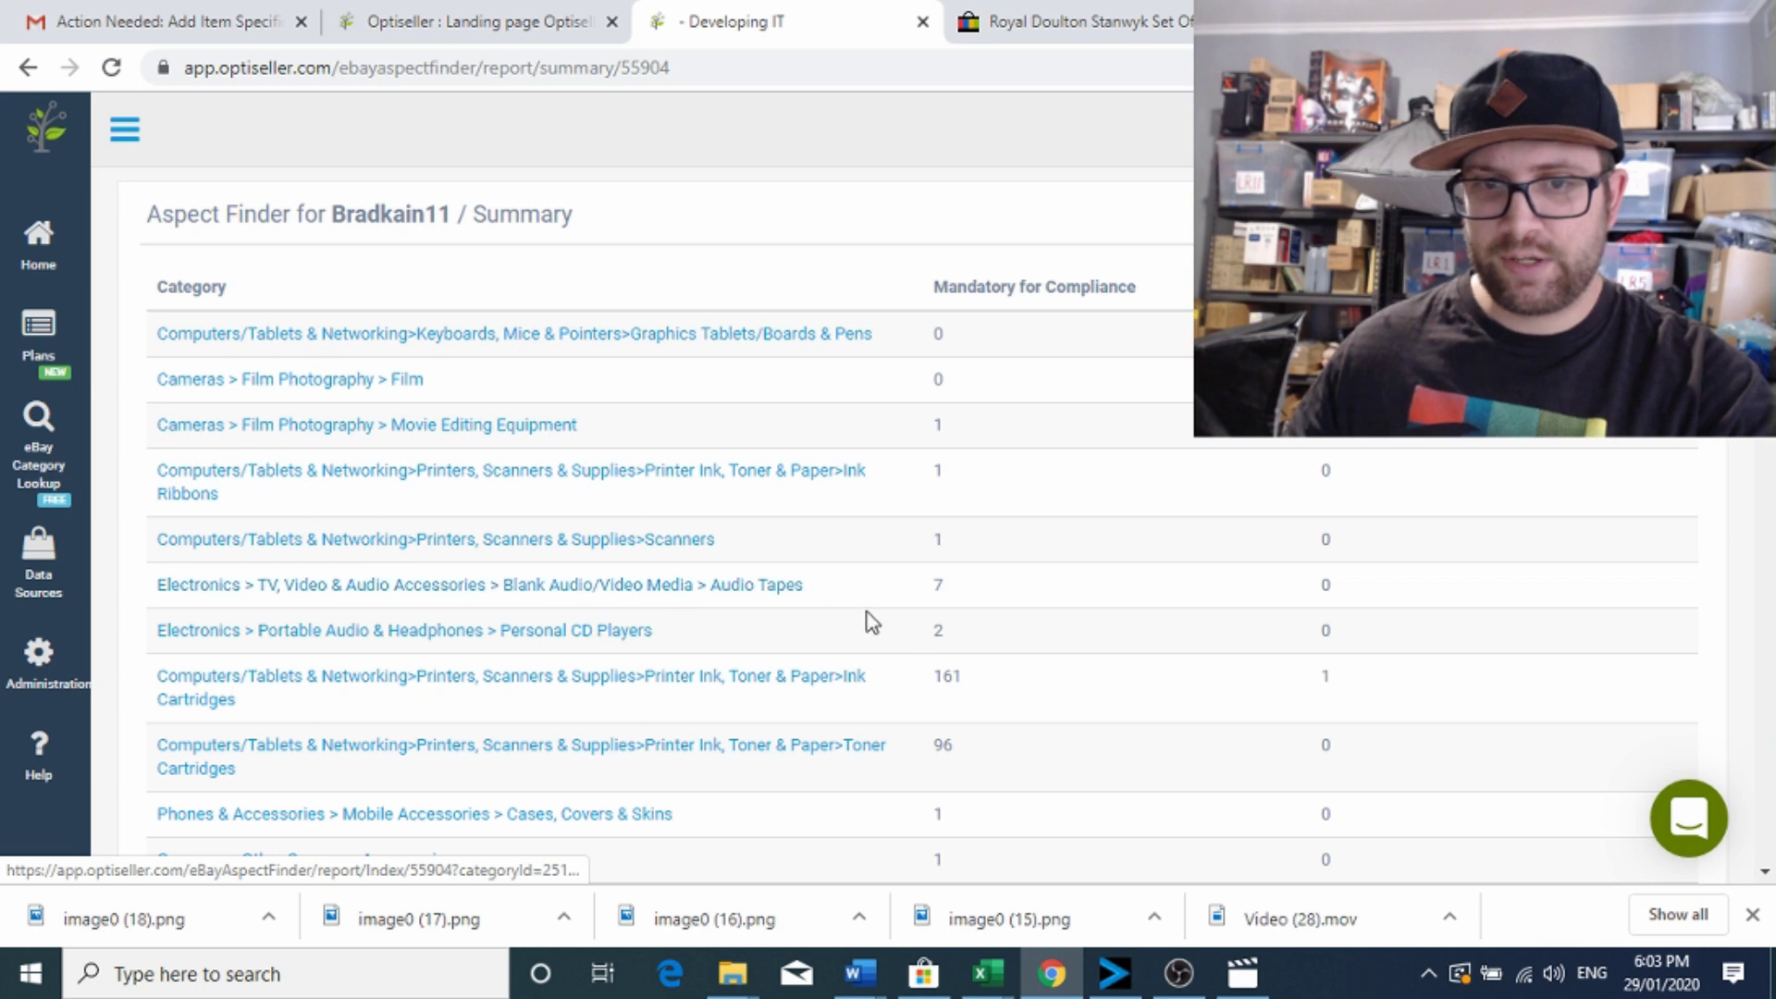
{"action": "left_click", "coordinate": [689, 589]}
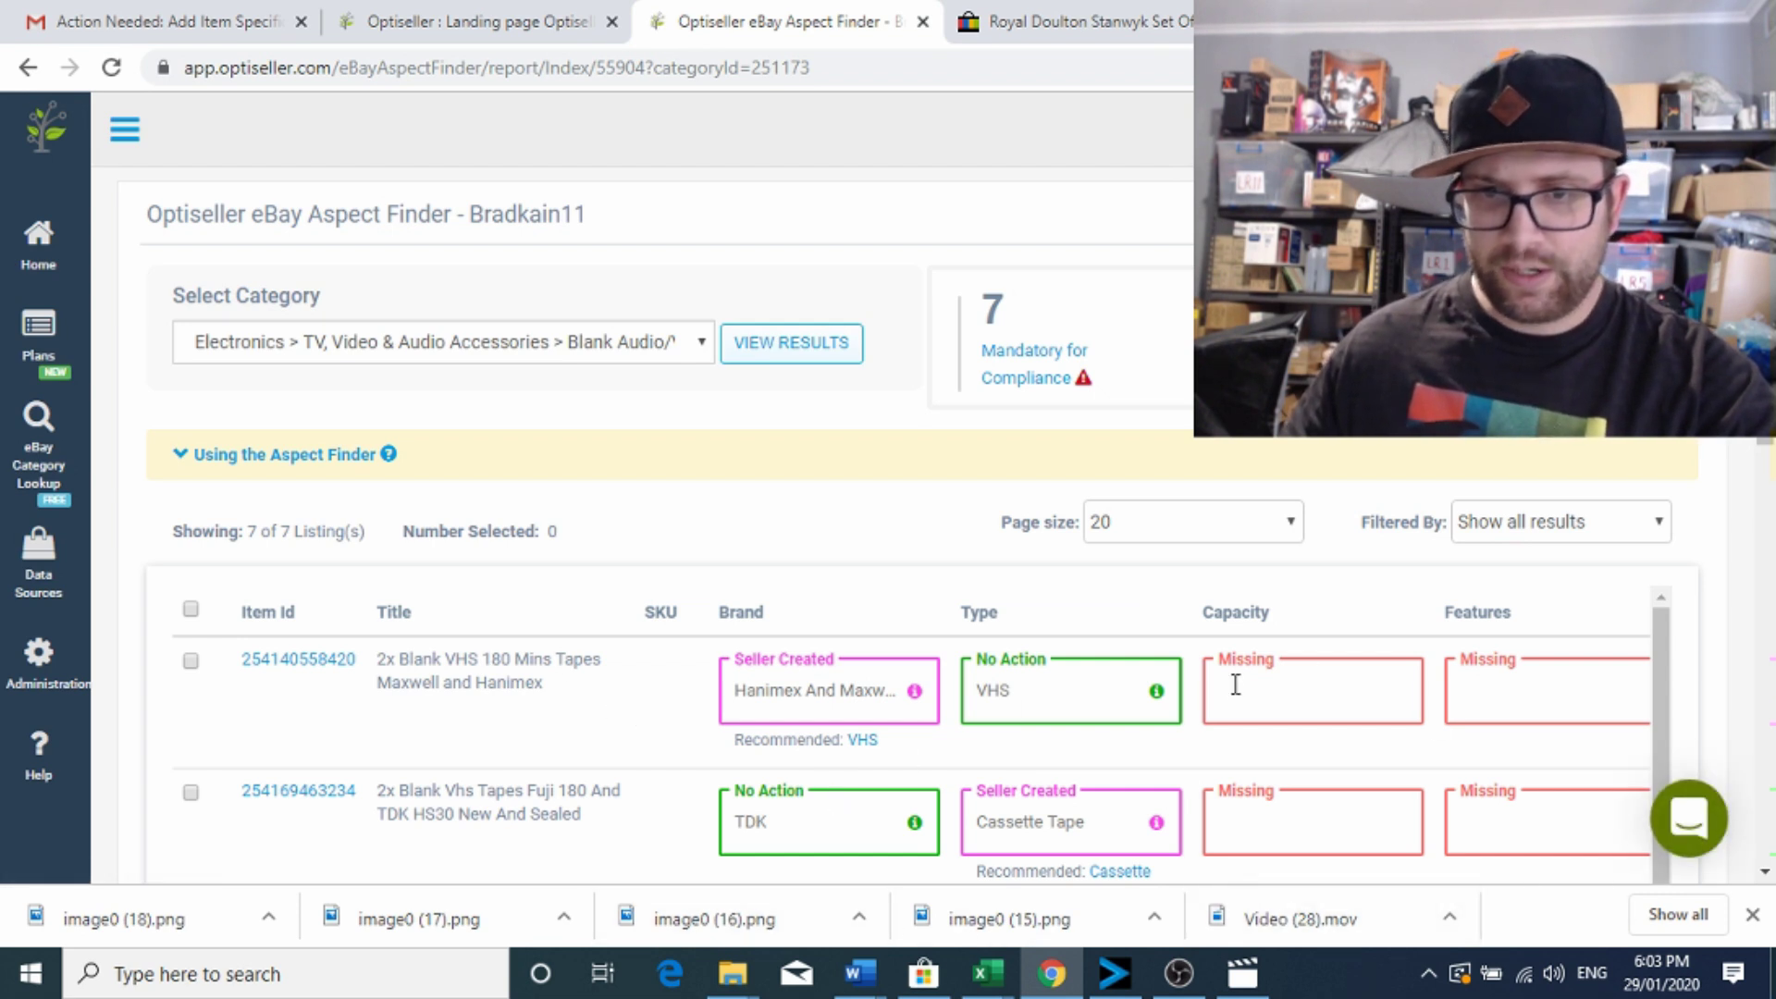
Look over the Audio Tapes listings and examine the eBay page of the 2x Blank VHS 180 Mins Tapes listing.
{"action": "scroll", "coordinate": [553, 729], "scroll_direction": "down", "scroll_amount": 1}
{"action": "scroll", "coordinate": [569, 735], "scroll_direction": "up", "scroll_amount": 1}
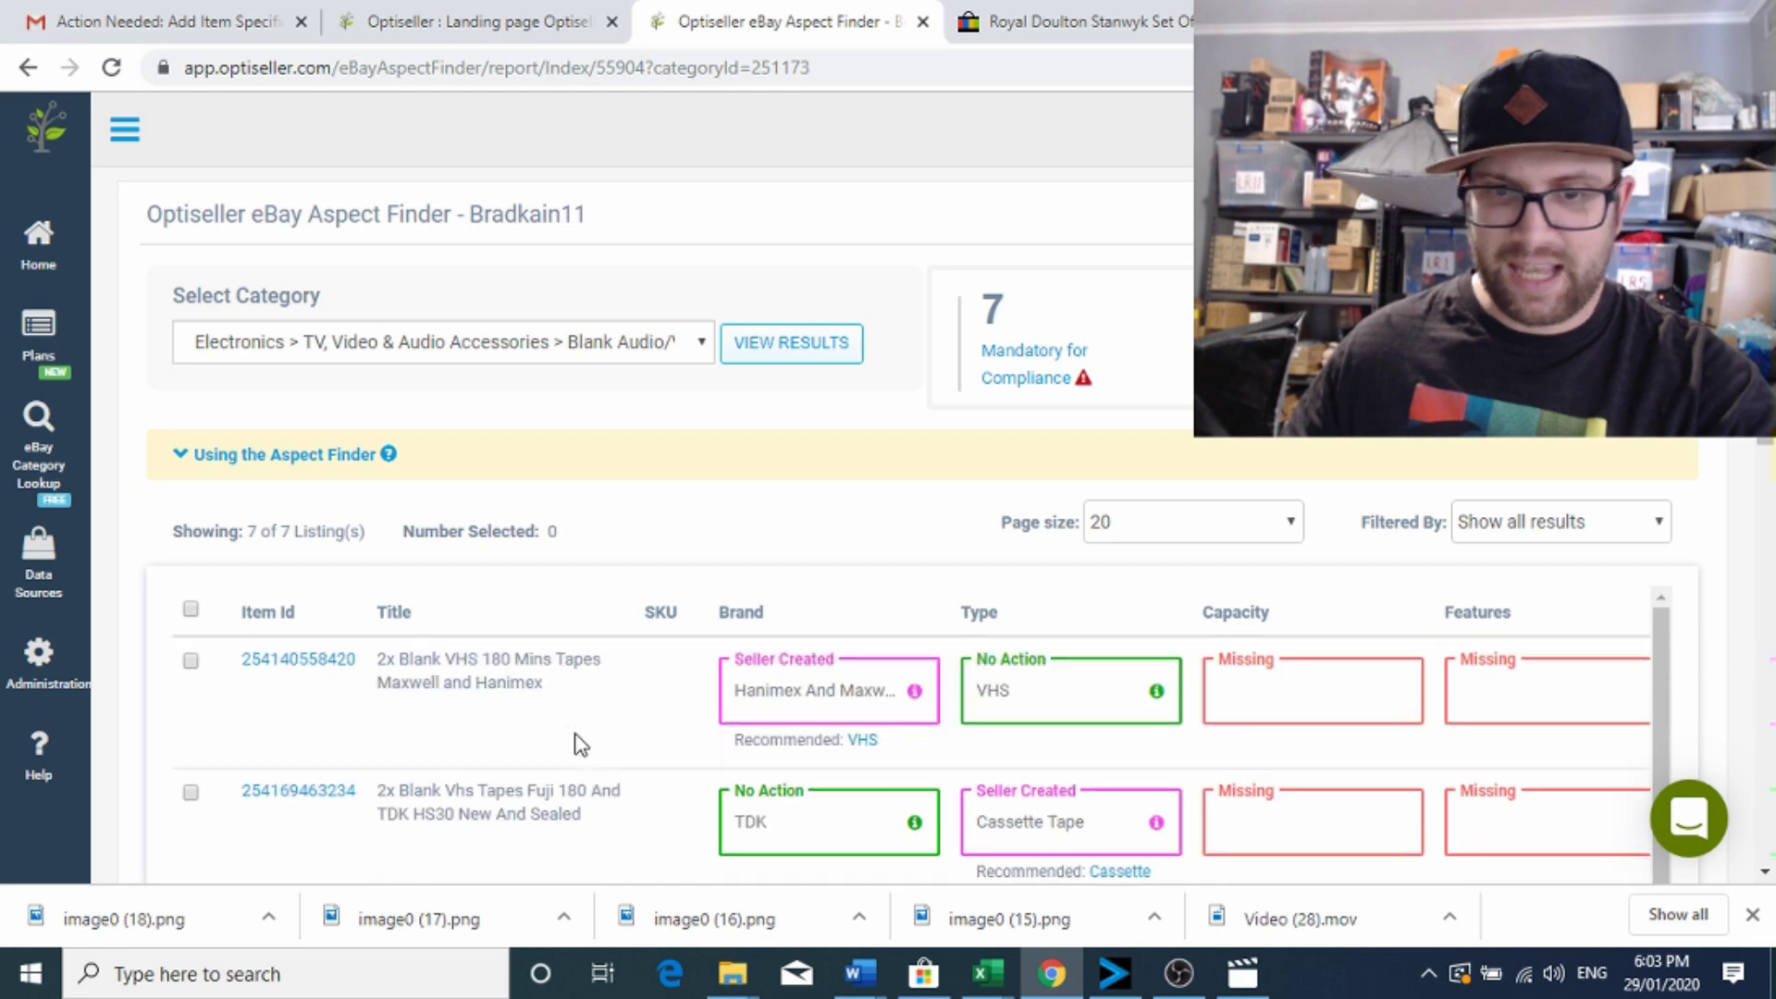
{"action": "left_click_drag", "start_coordinate": [1764, 458], "coordinate": [1739, 527]}
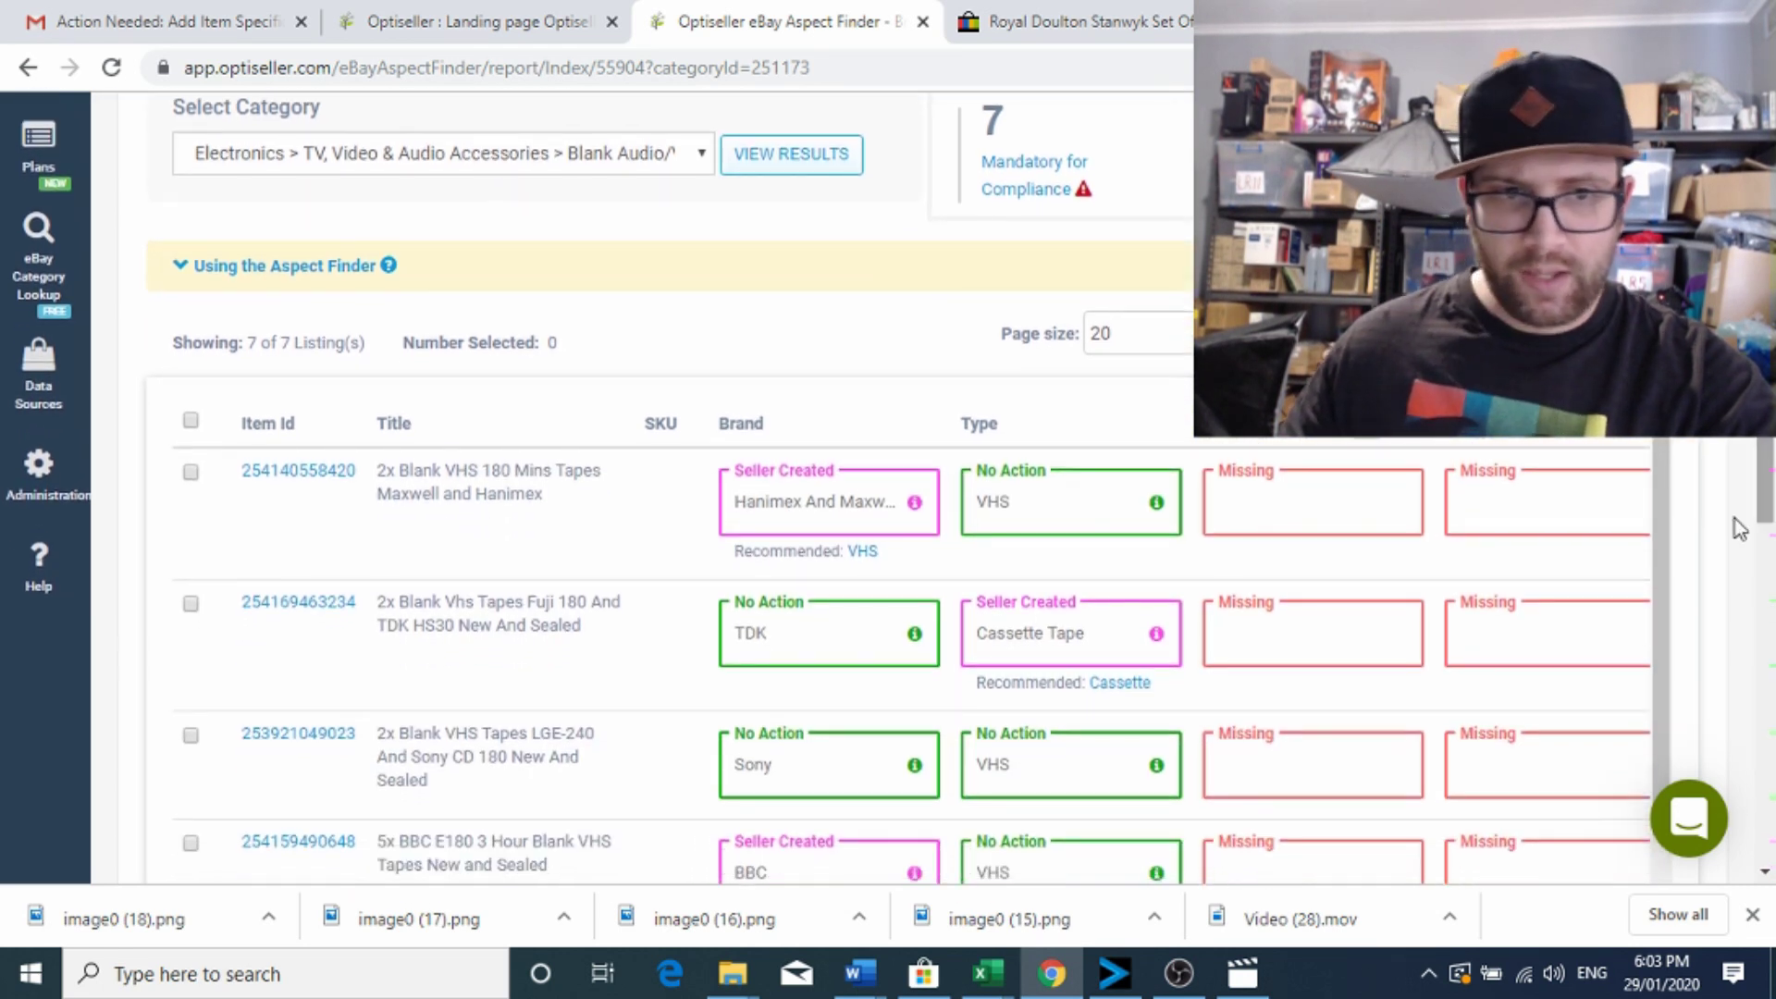
{"action": "left_click", "coordinate": [354, 471]}
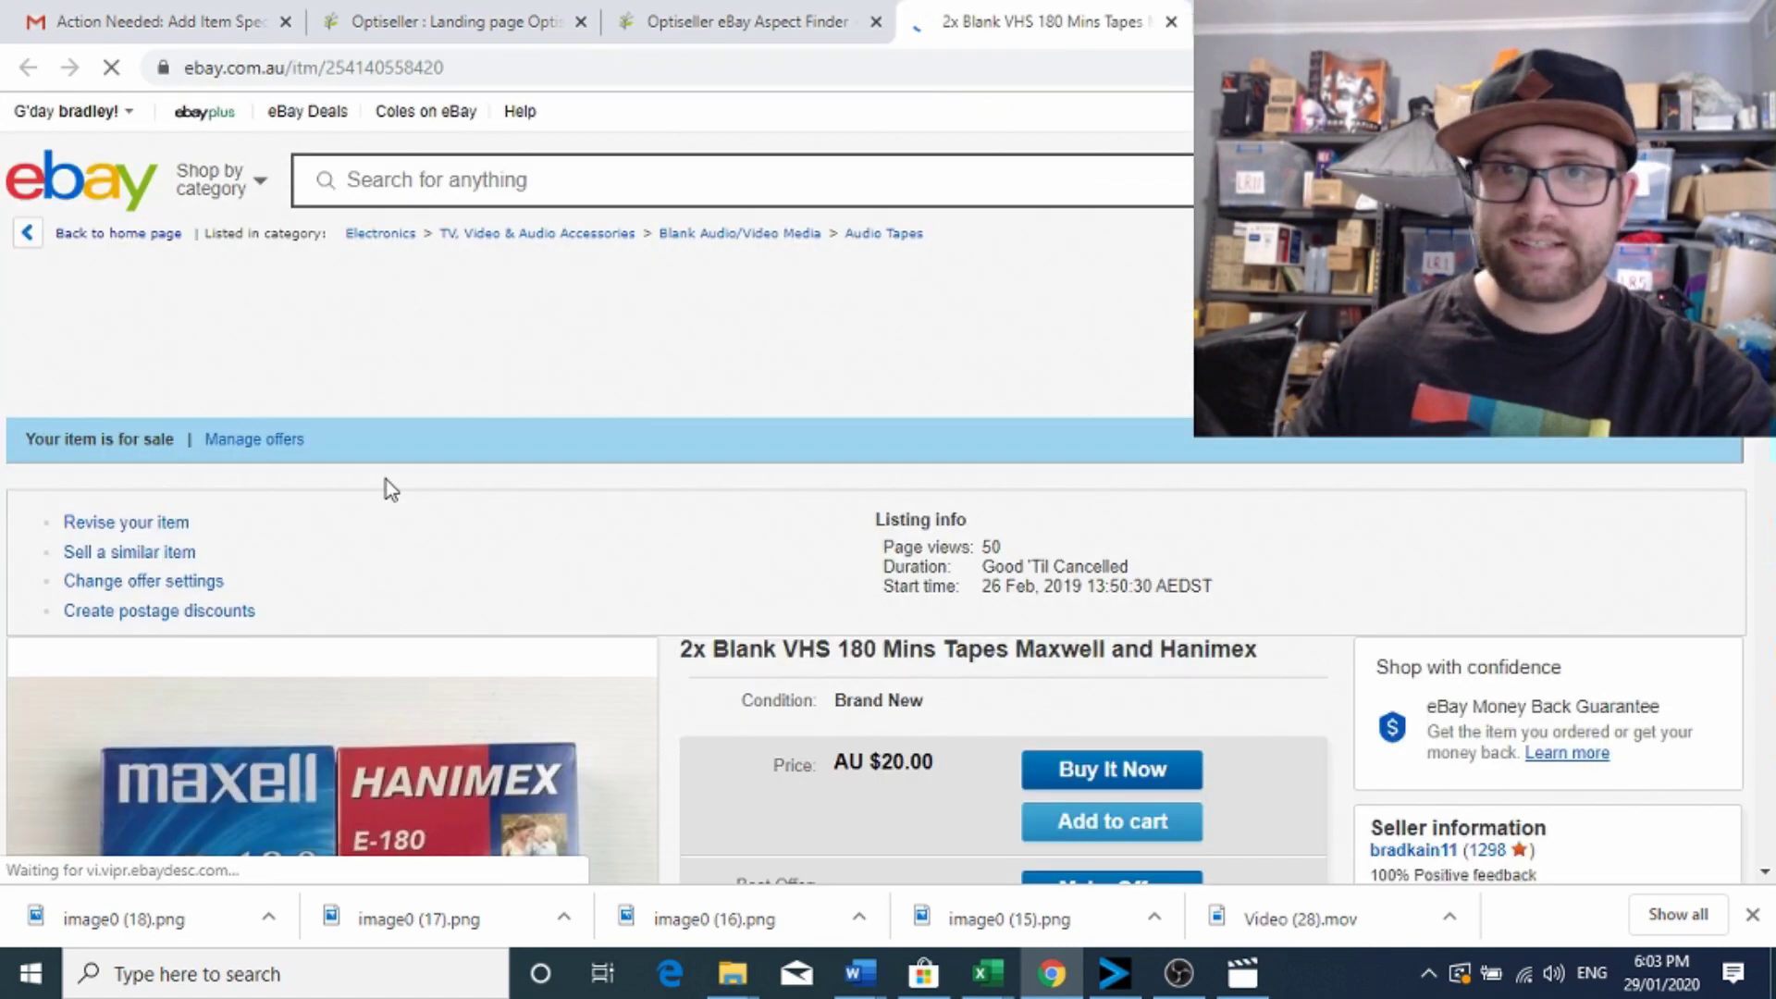
{"action": "scroll", "coordinate": [764, 426], "scroll_direction": "down", "scroll_amount": 3}
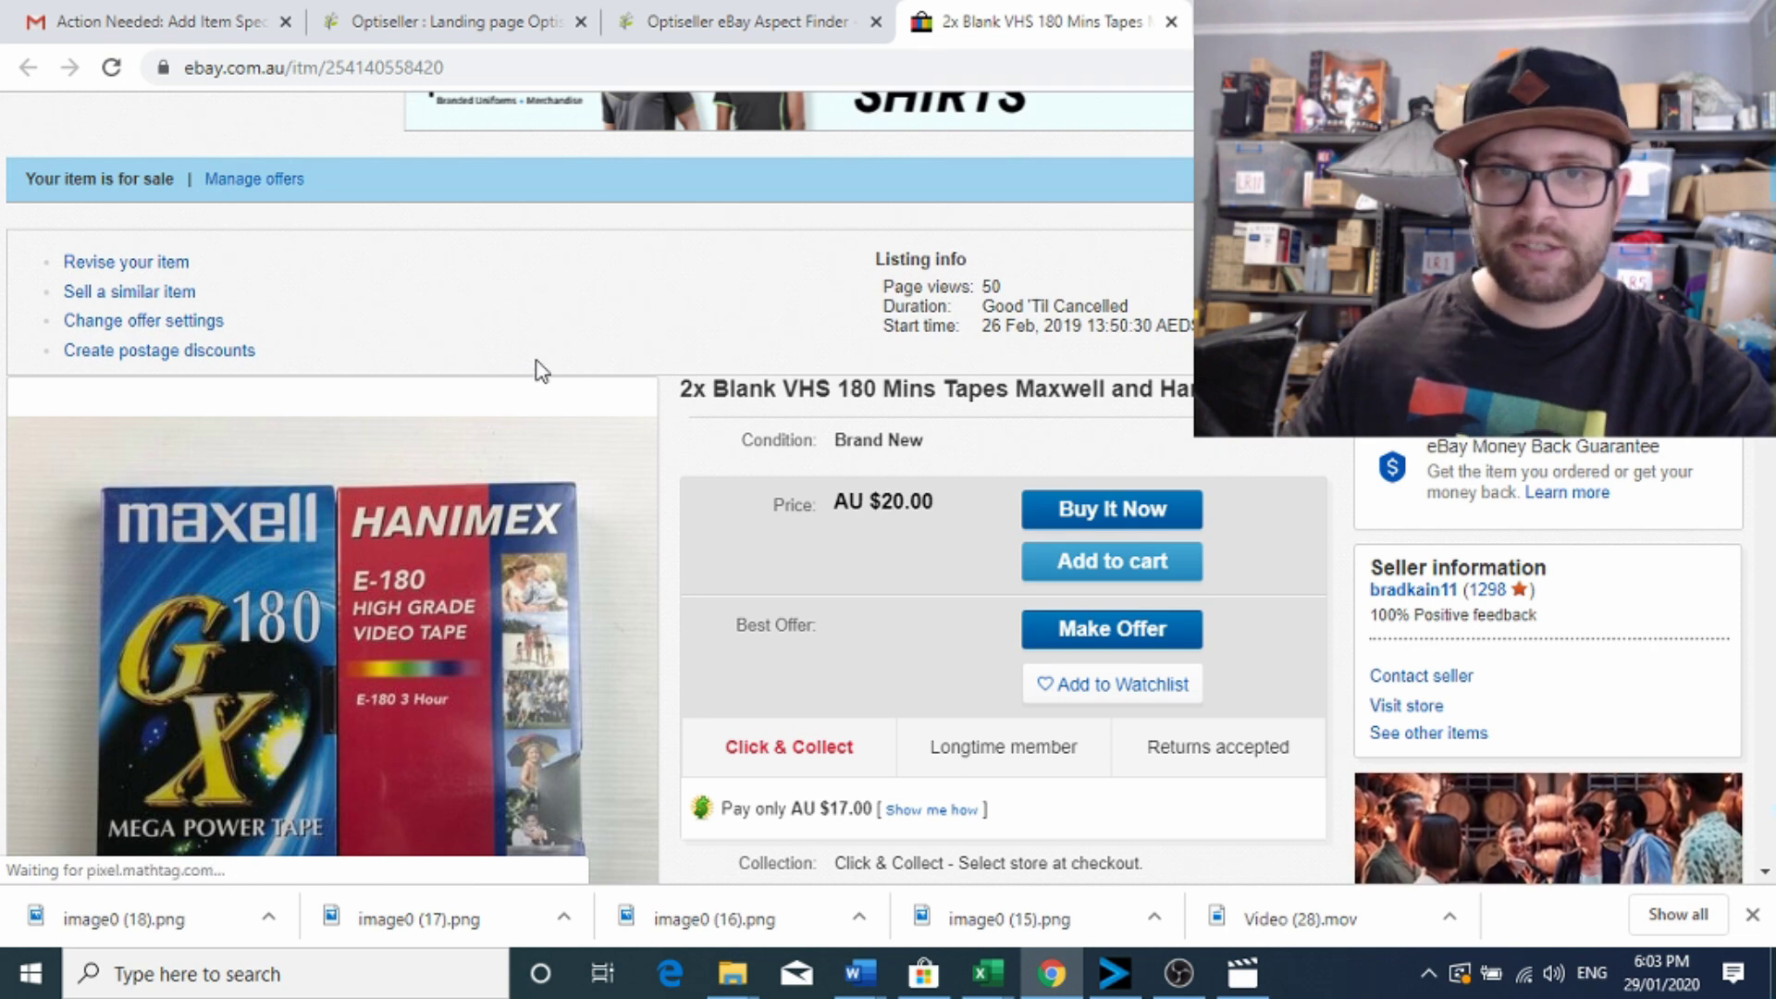
In the Aspect Finder, fill in Capacity as 180 mins and Features as Not Applicable for the Maxwell and Hanimex tapes.
{"action": "left_click", "coordinate": [751, 22]}
{"action": "left_click", "coordinate": [1360, 518]}
{"action": "type", "text": "180 mins"}
{"action": "left_click", "coordinate": [1588, 521]}
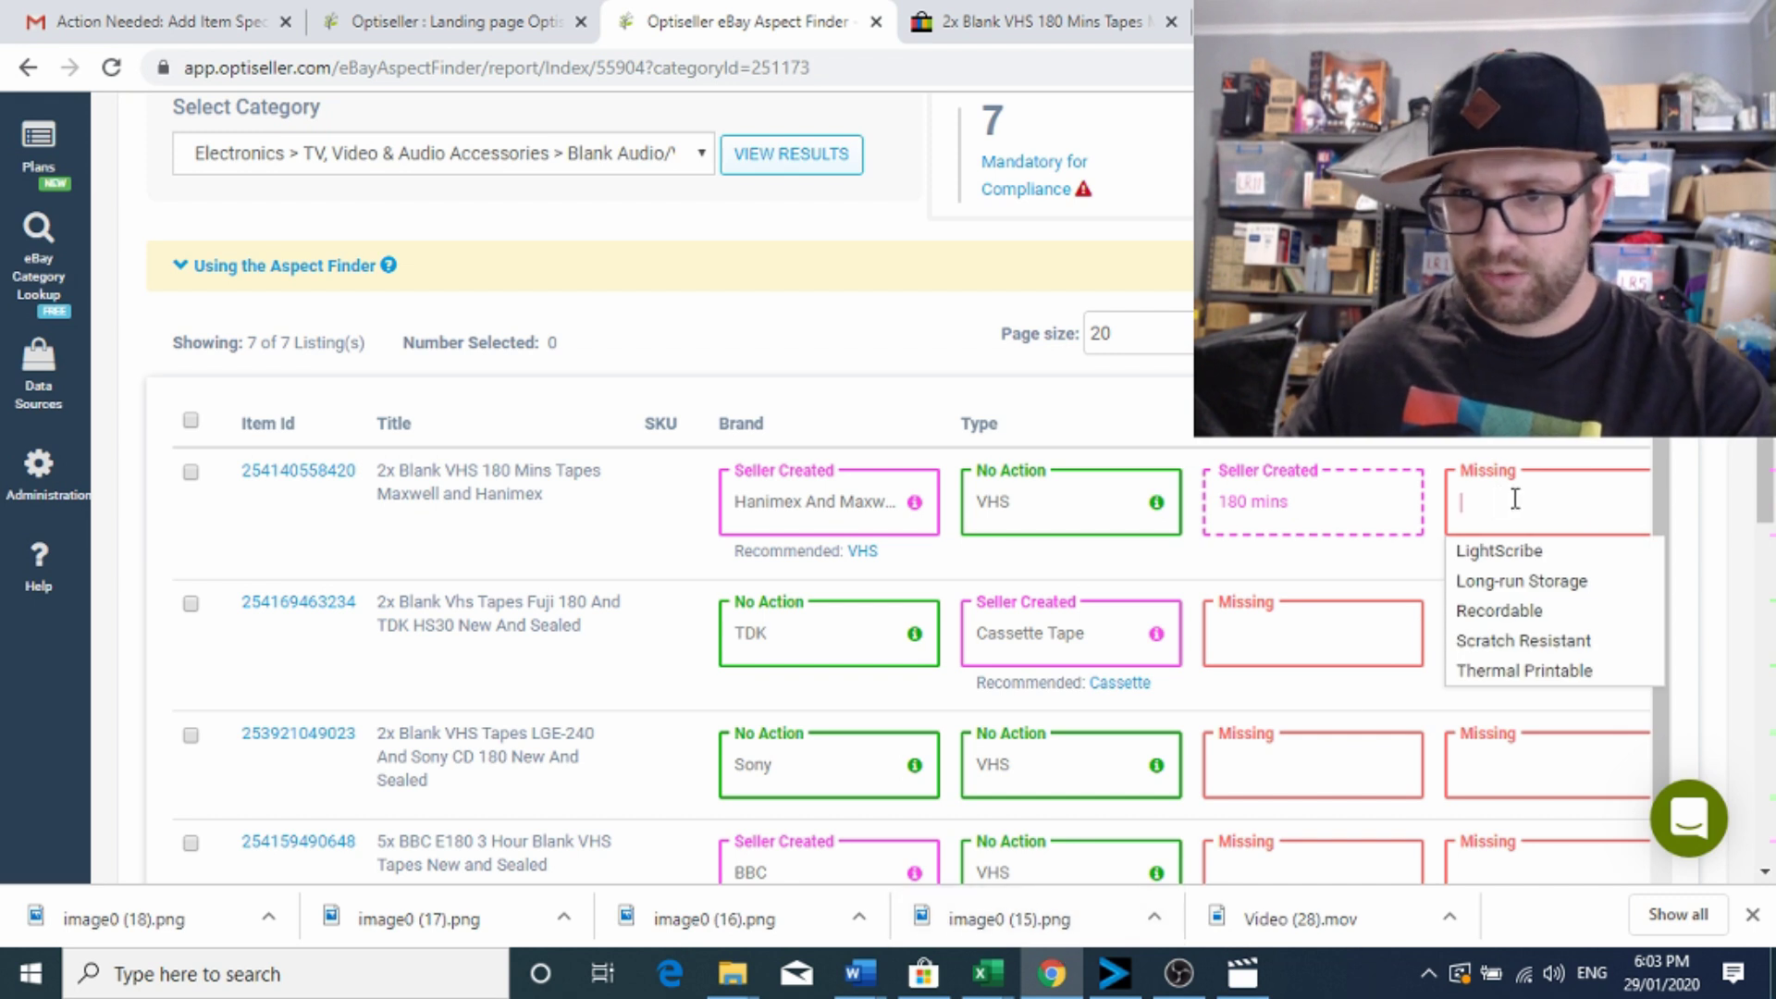
{"action": "type", "text": "Not"}
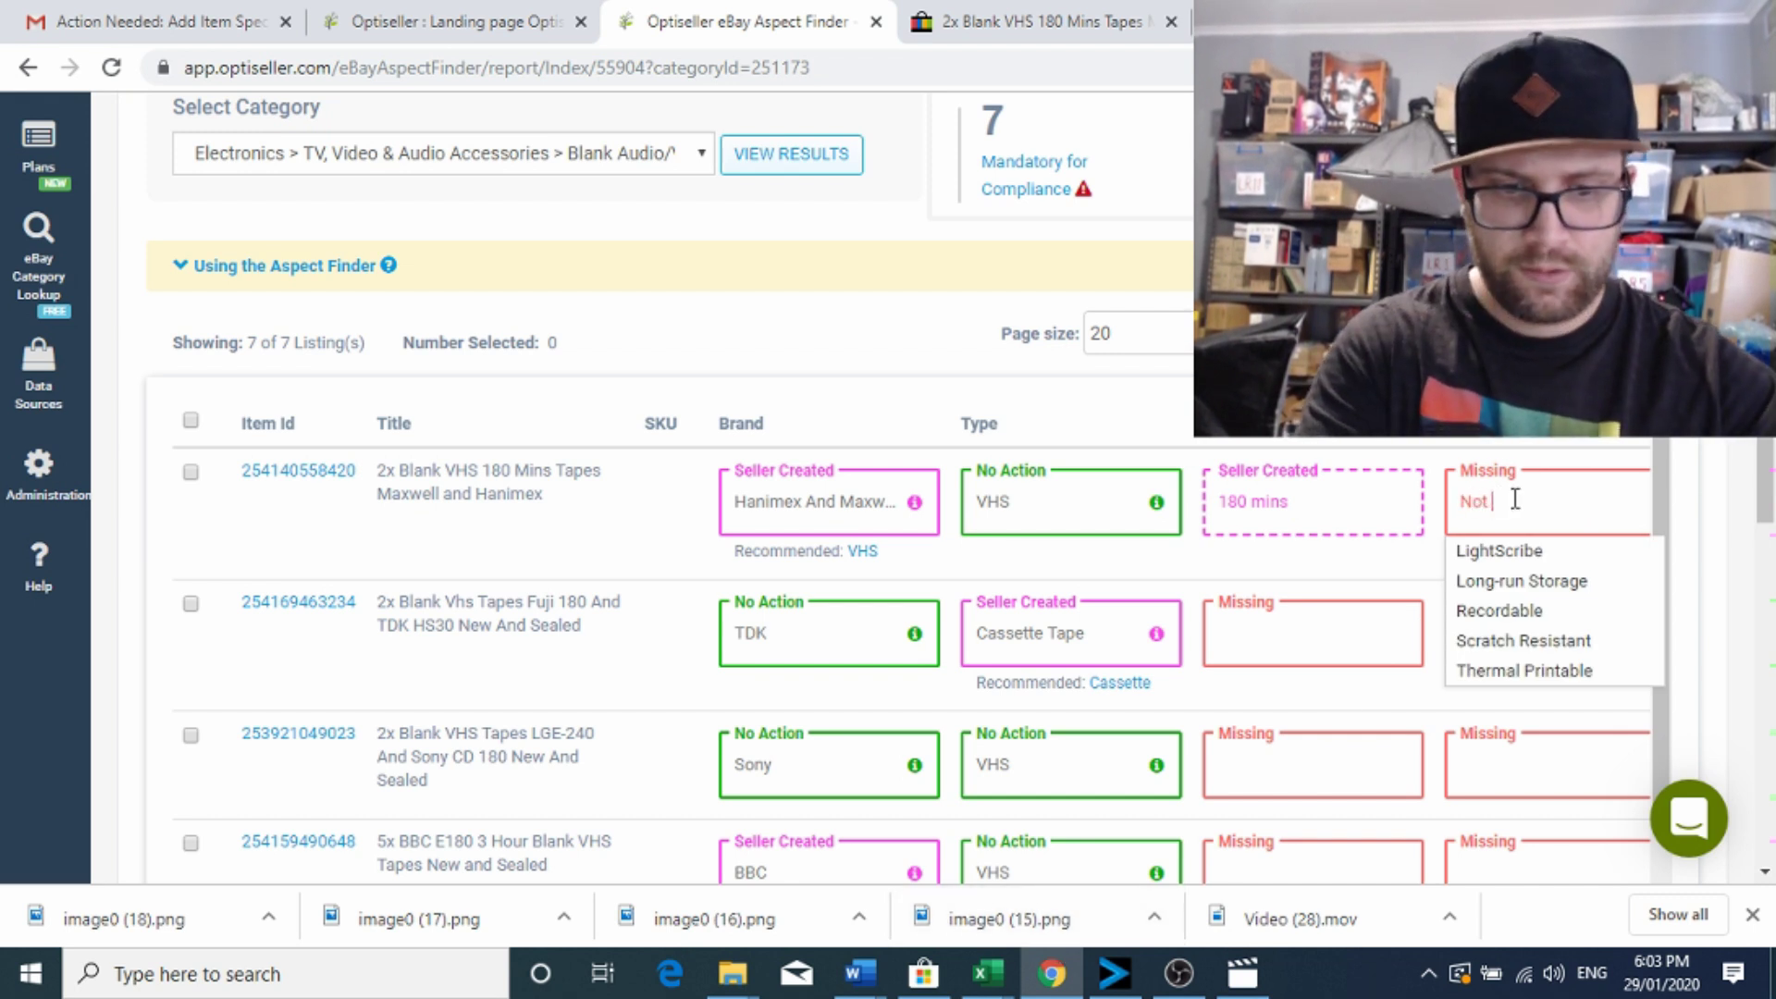
{"action": "type", "text": " Applicable"}
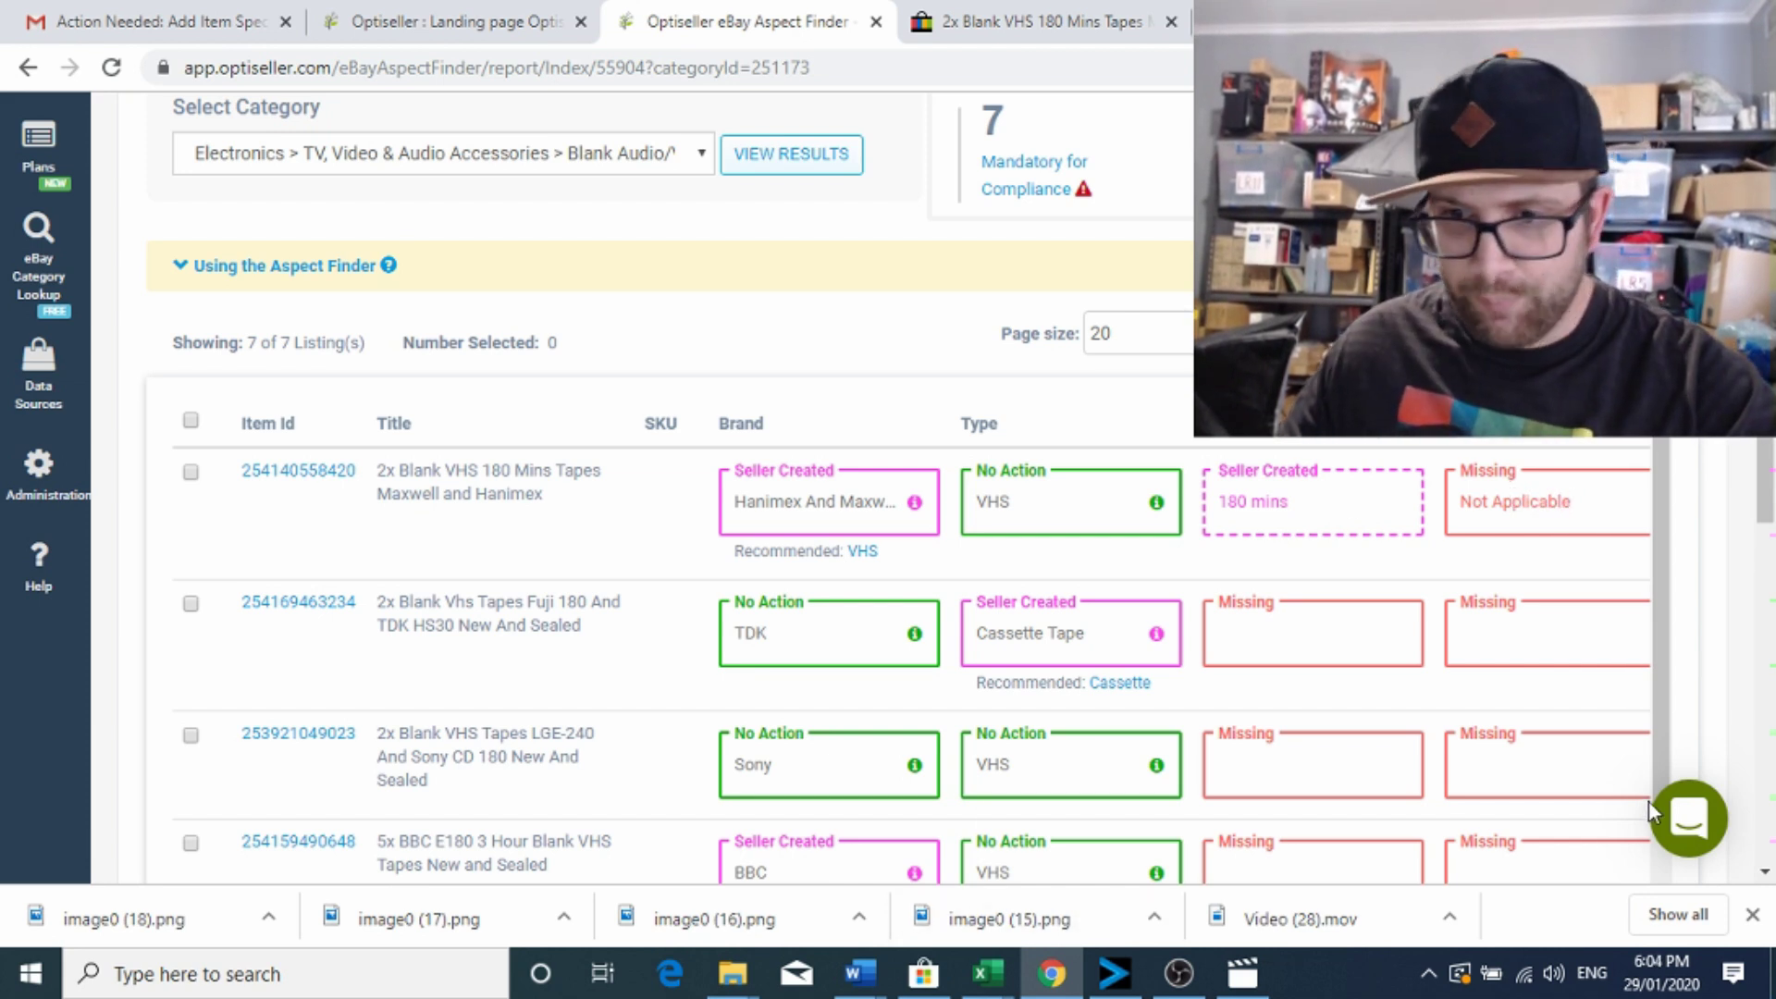
Fill in the Model of the Maxwell and Hanimex VHS tapes listing as "Maxwell & Hanimax", checking the brands on its eBay page.
{"action": "scroll", "coordinate": [1649, 802], "scroll_direction": "down", "scroll_amount": 1}
{"action": "scroll", "coordinate": [1329, 796], "scroll_direction": "down", "scroll_amount": 5}
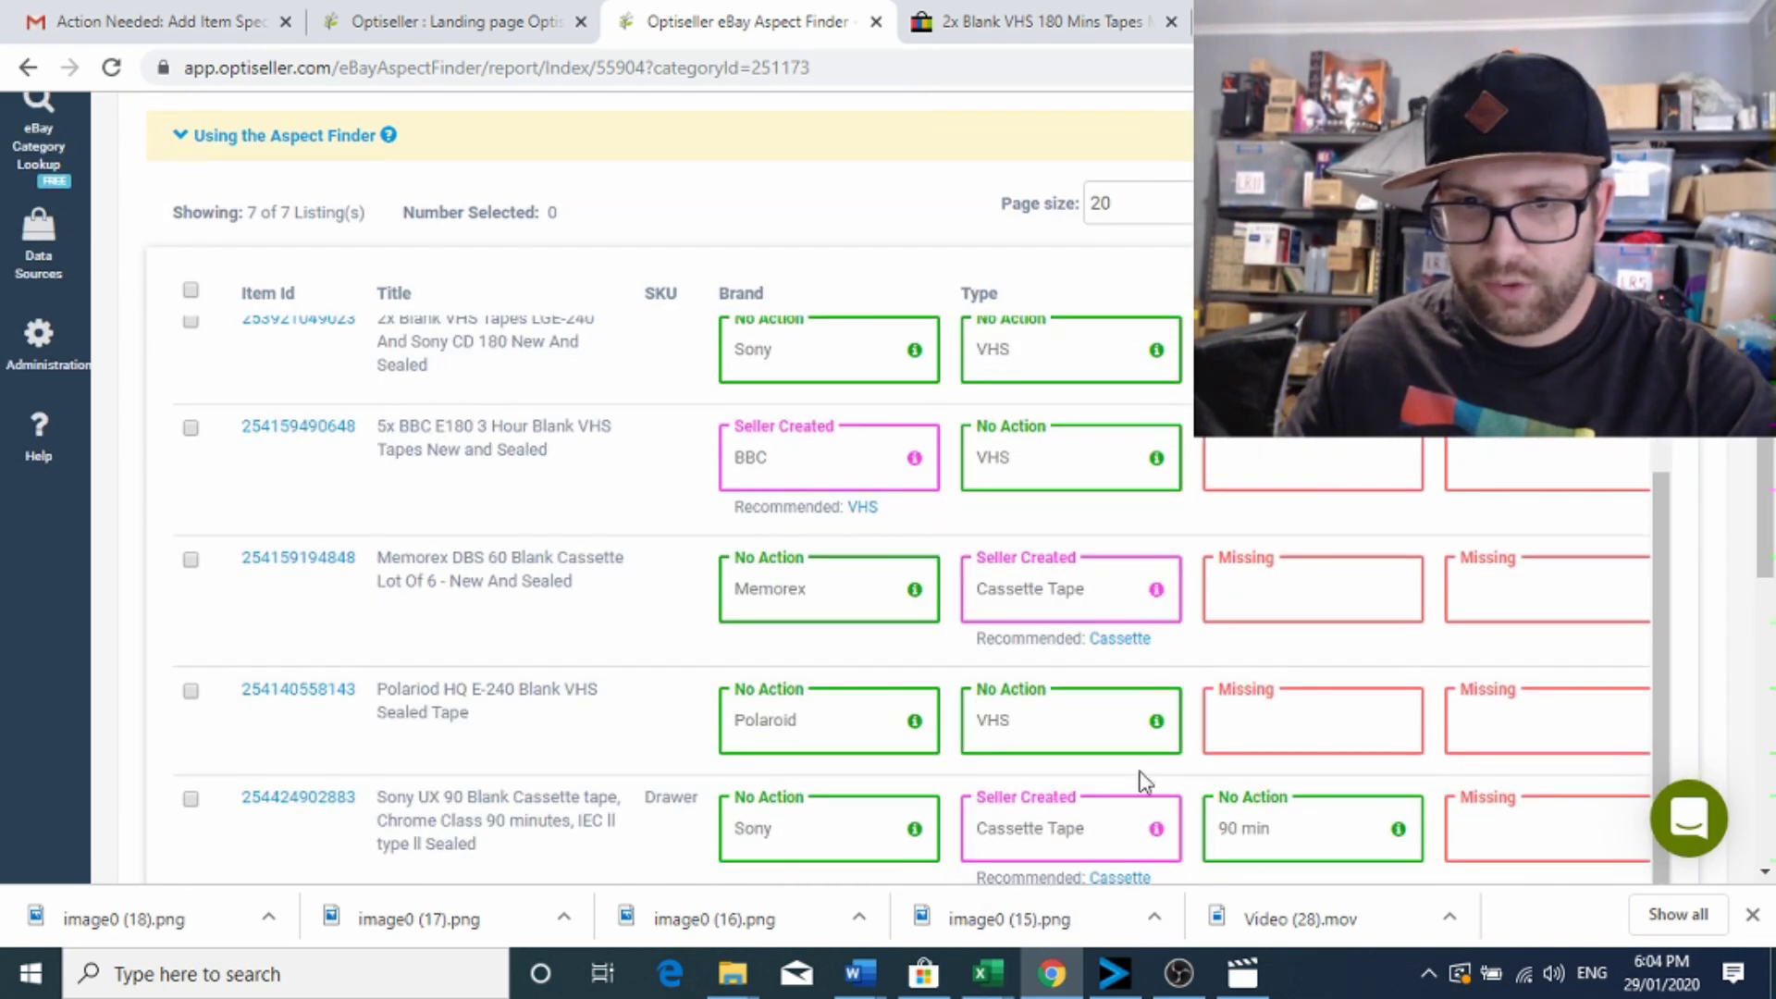
{"action": "left_click_drag", "start_coordinate": [877, 659], "coordinate": [1527, 679]}
{"action": "left_click", "coordinate": [1526, 679]}
{"action": "scroll", "coordinate": [1434, 671], "scroll_direction": "up", "scroll_amount": 6}
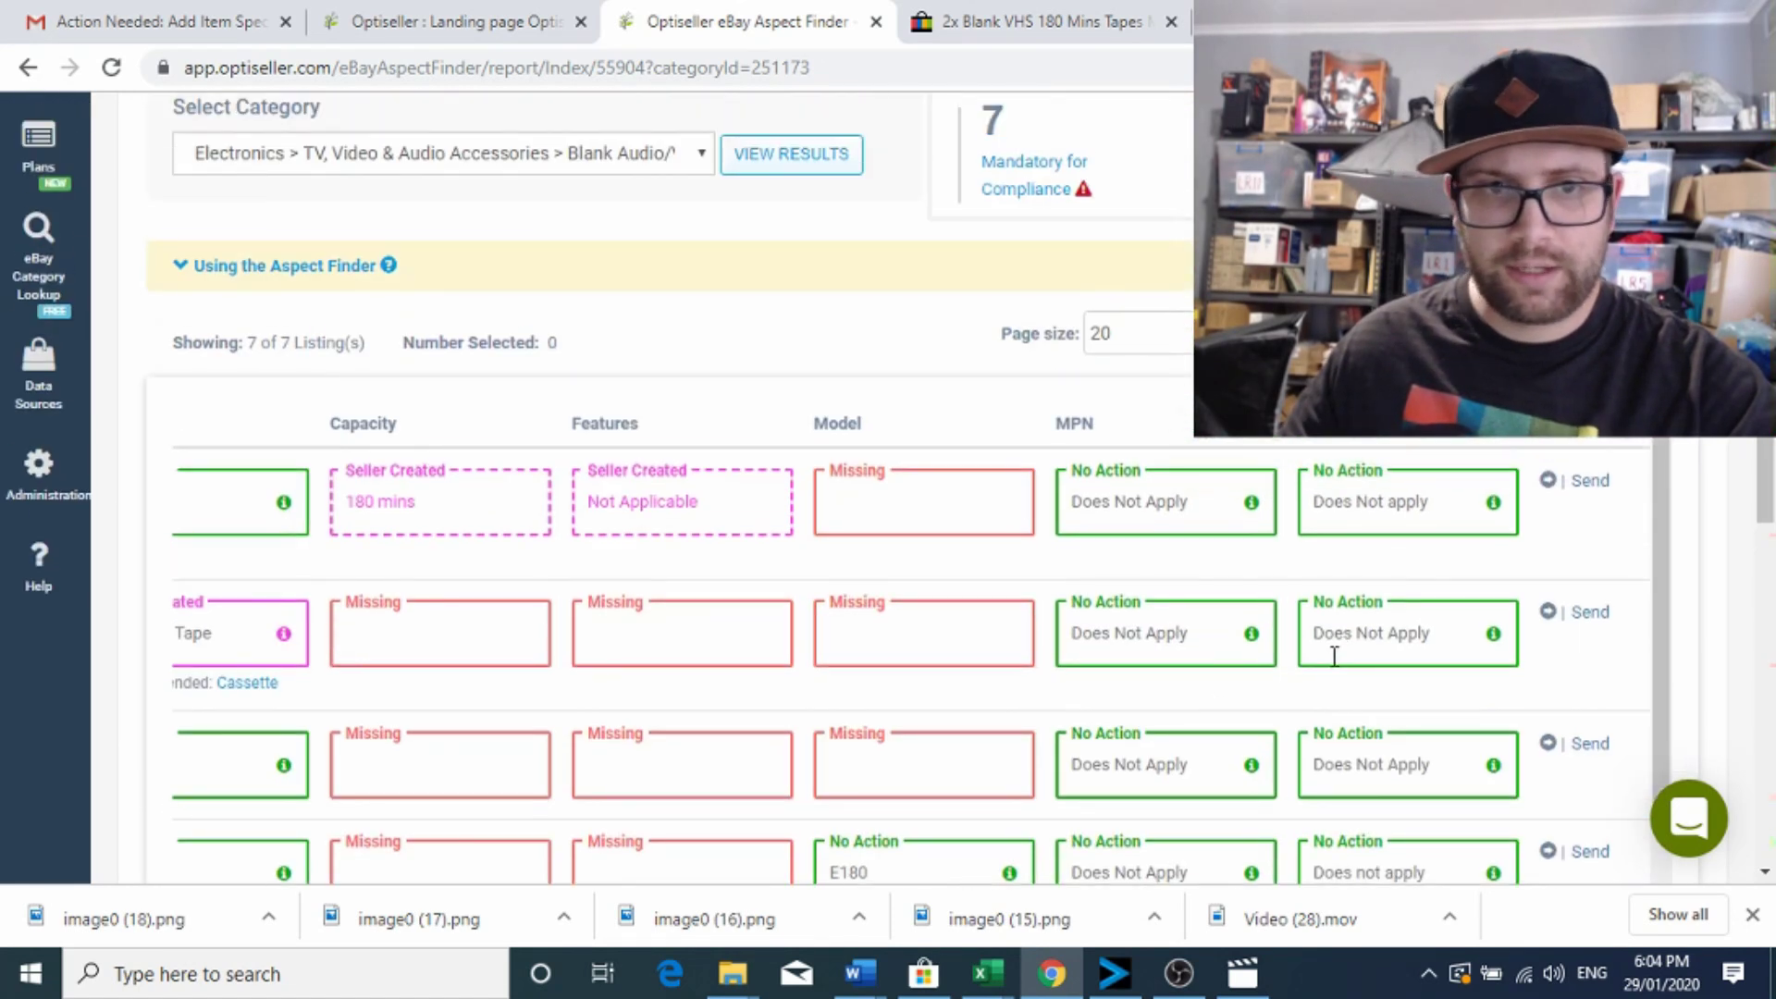
{"action": "left_click", "coordinate": [883, 479]}
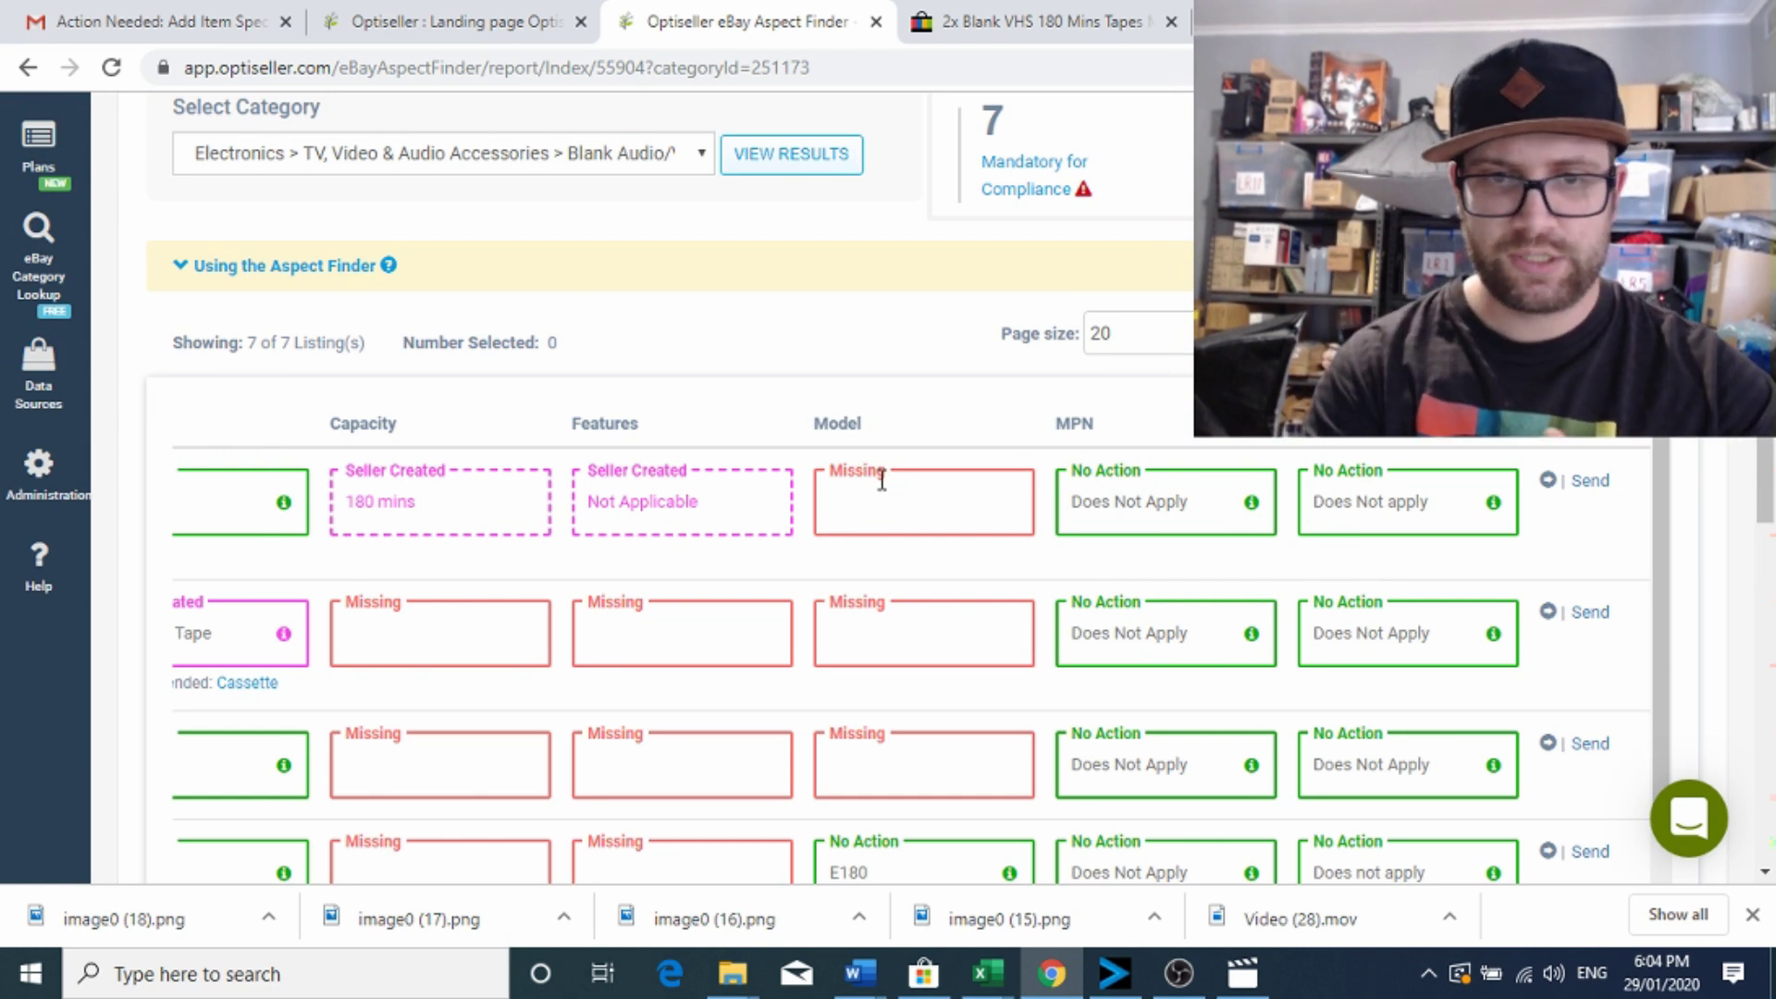
{"action": "type", "text": "Maxwell nd"}
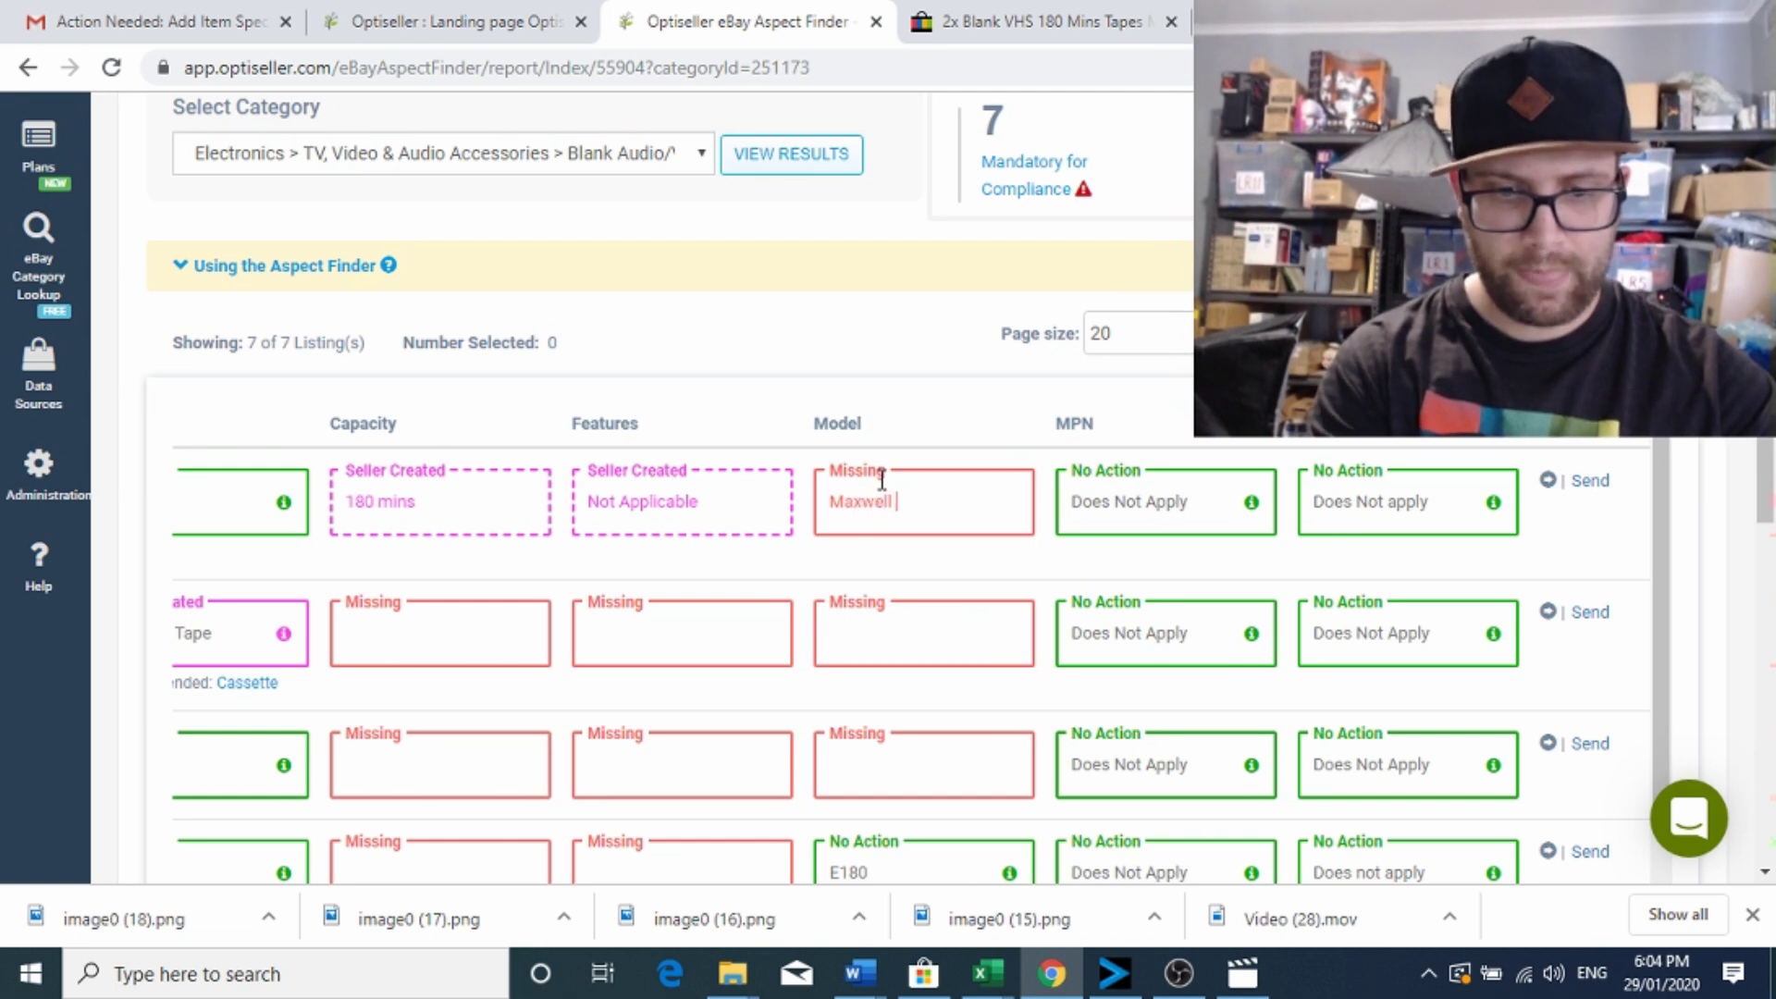
{"action": "left_click", "coordinate": [1144, 6]}
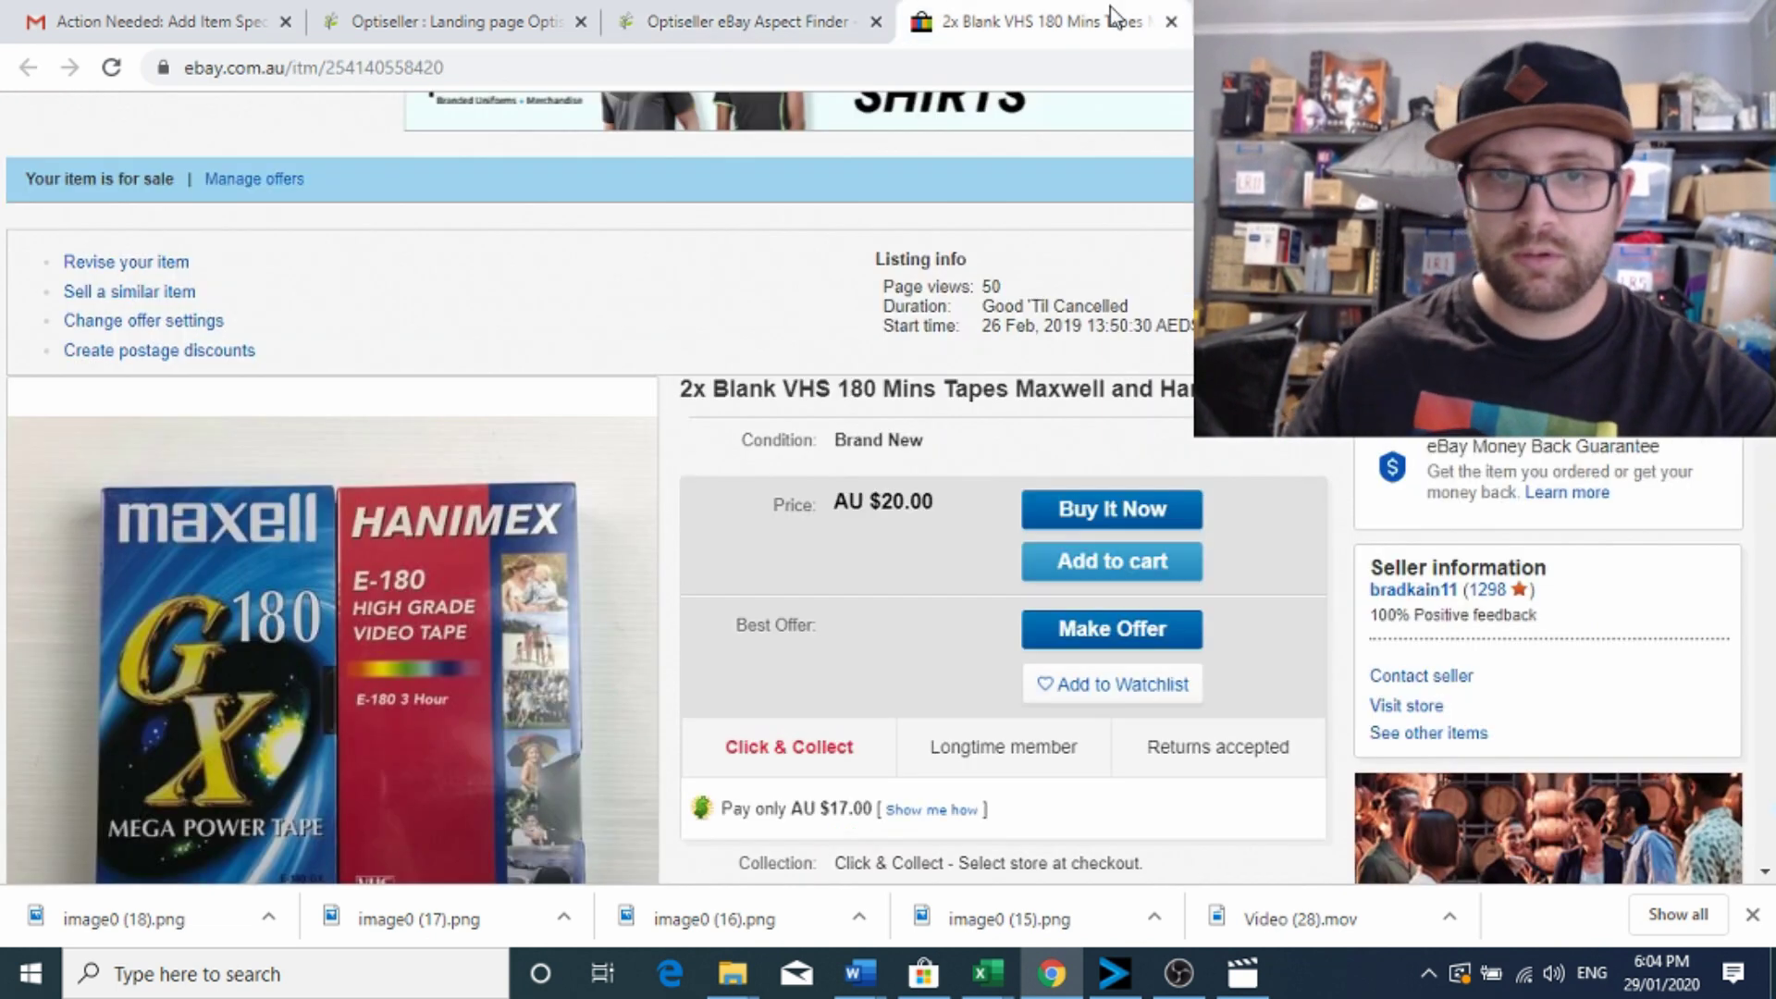
{"action": "left_click", "coordinate": [757, 28]}
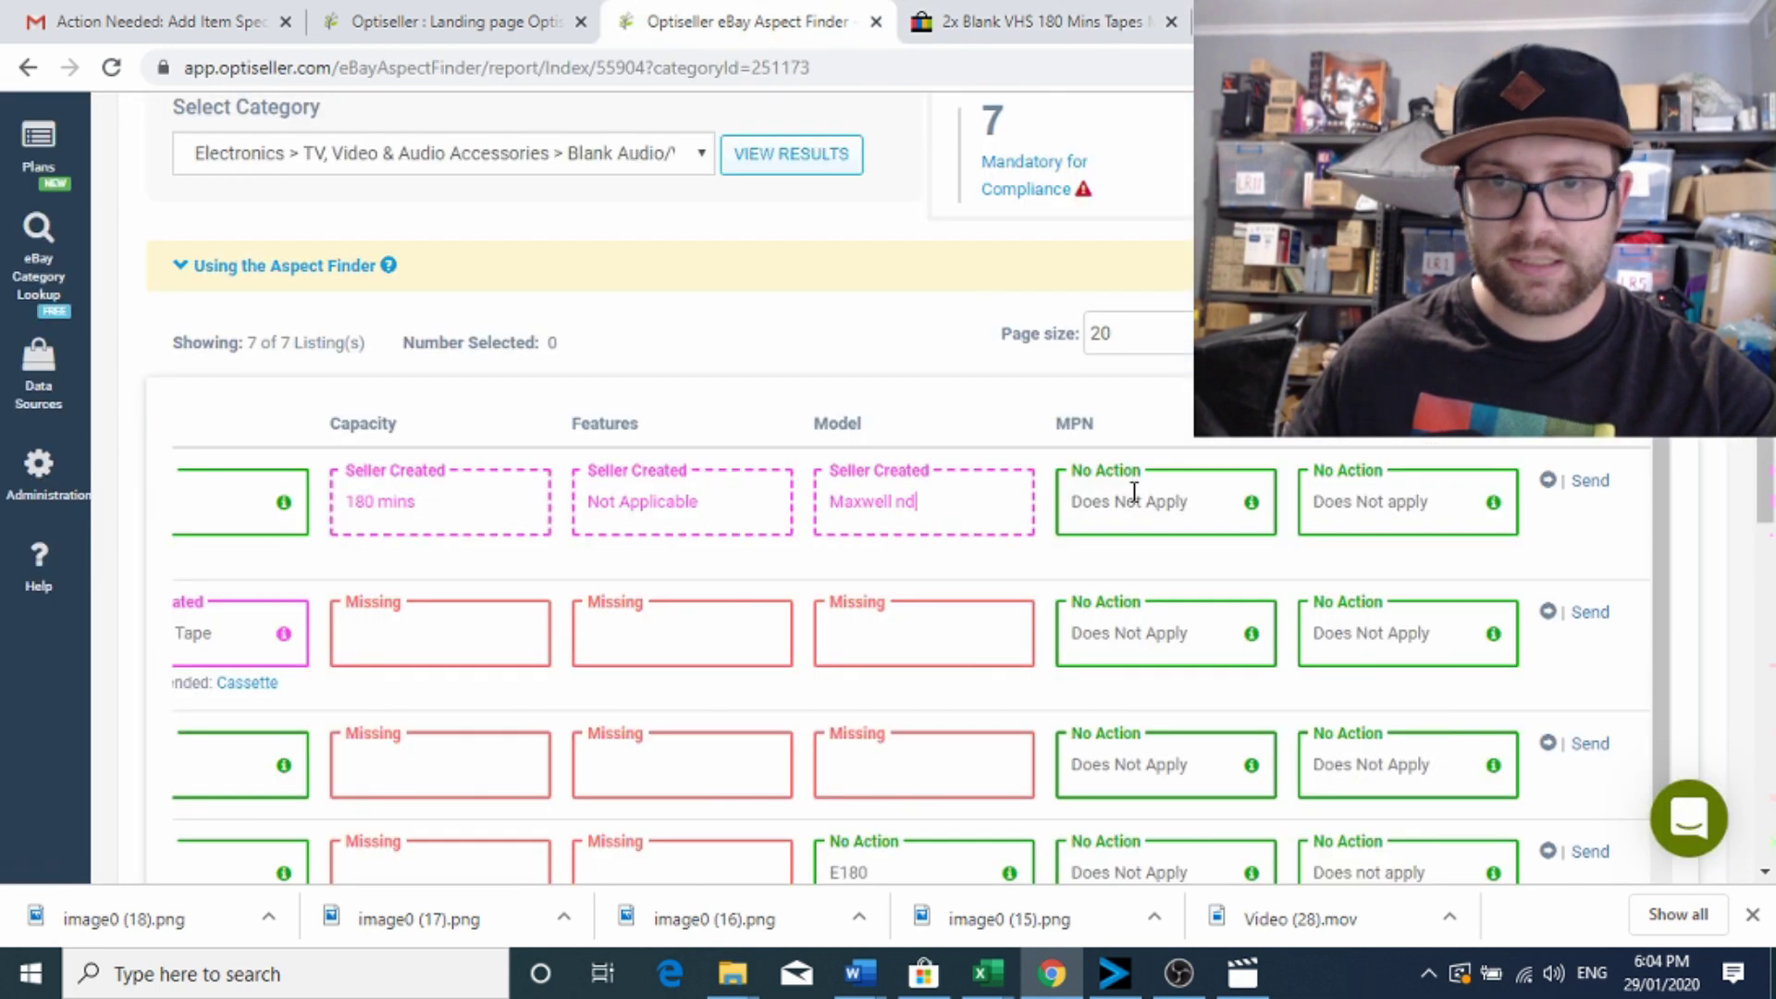
{"action": "type", "text": "Hanimax"}
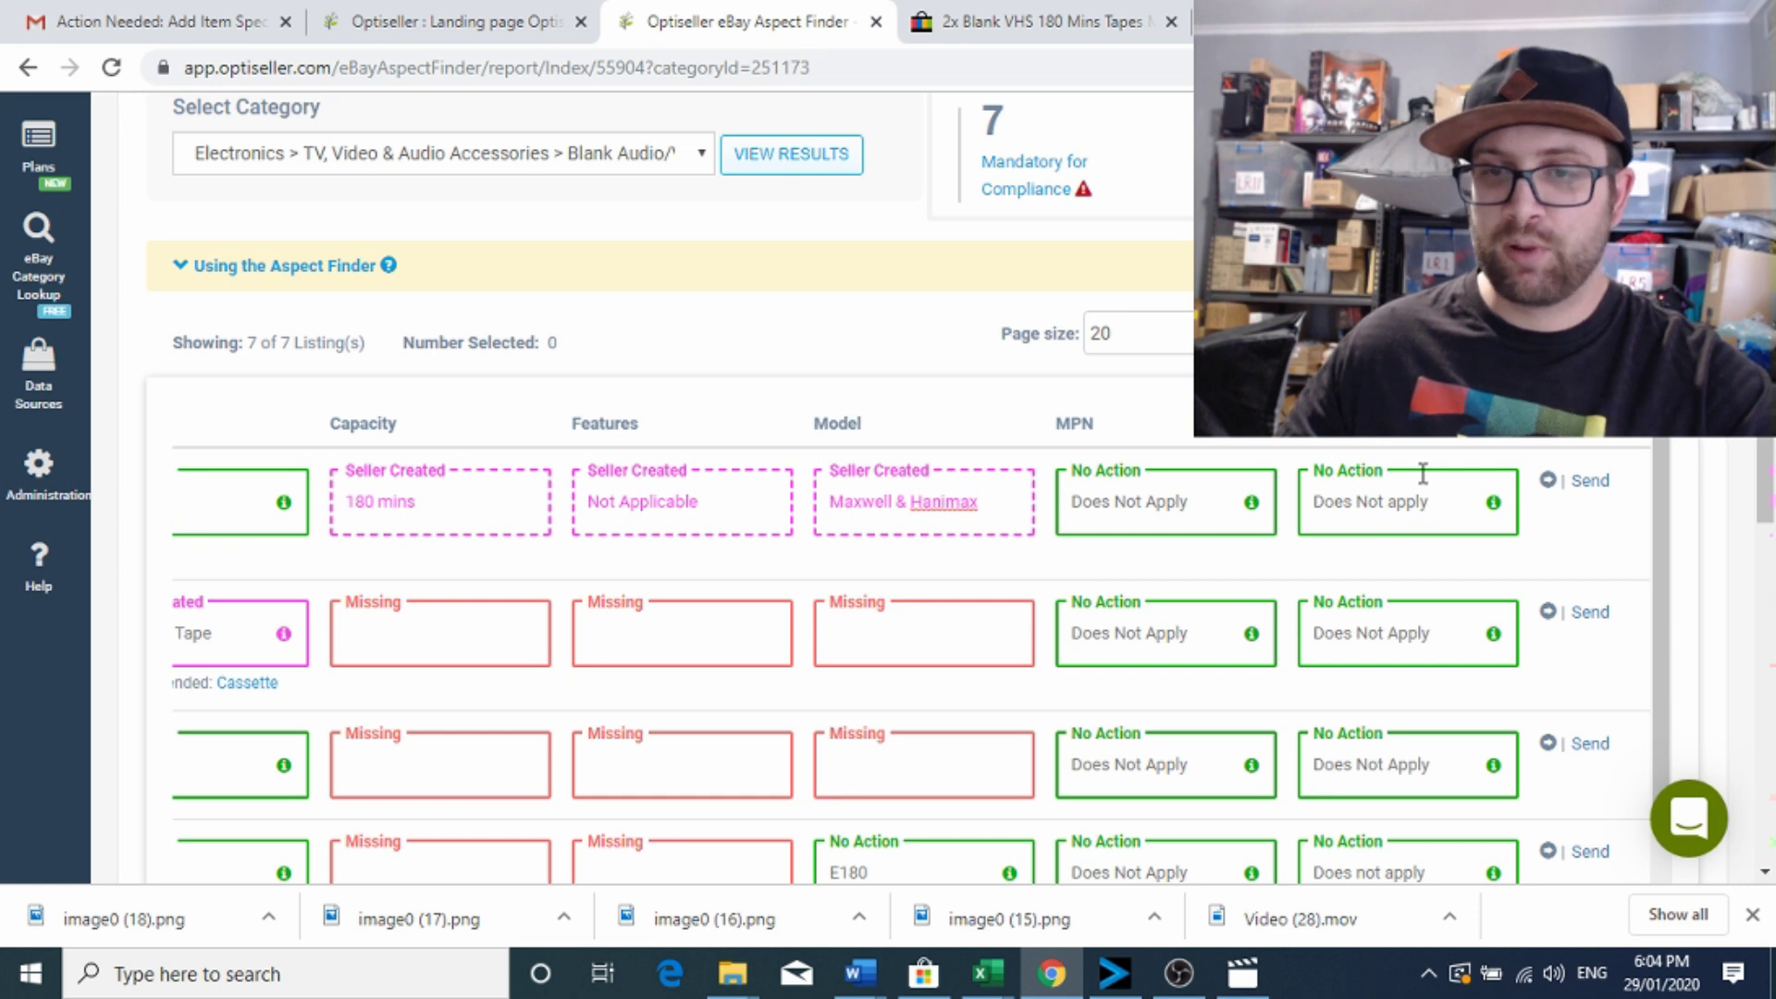
Send the revised item specifics of the Maxwell and Hanimex VHS tapes listing to eBay.
{"action": "left_click", "coordinate": [1593, 482]}
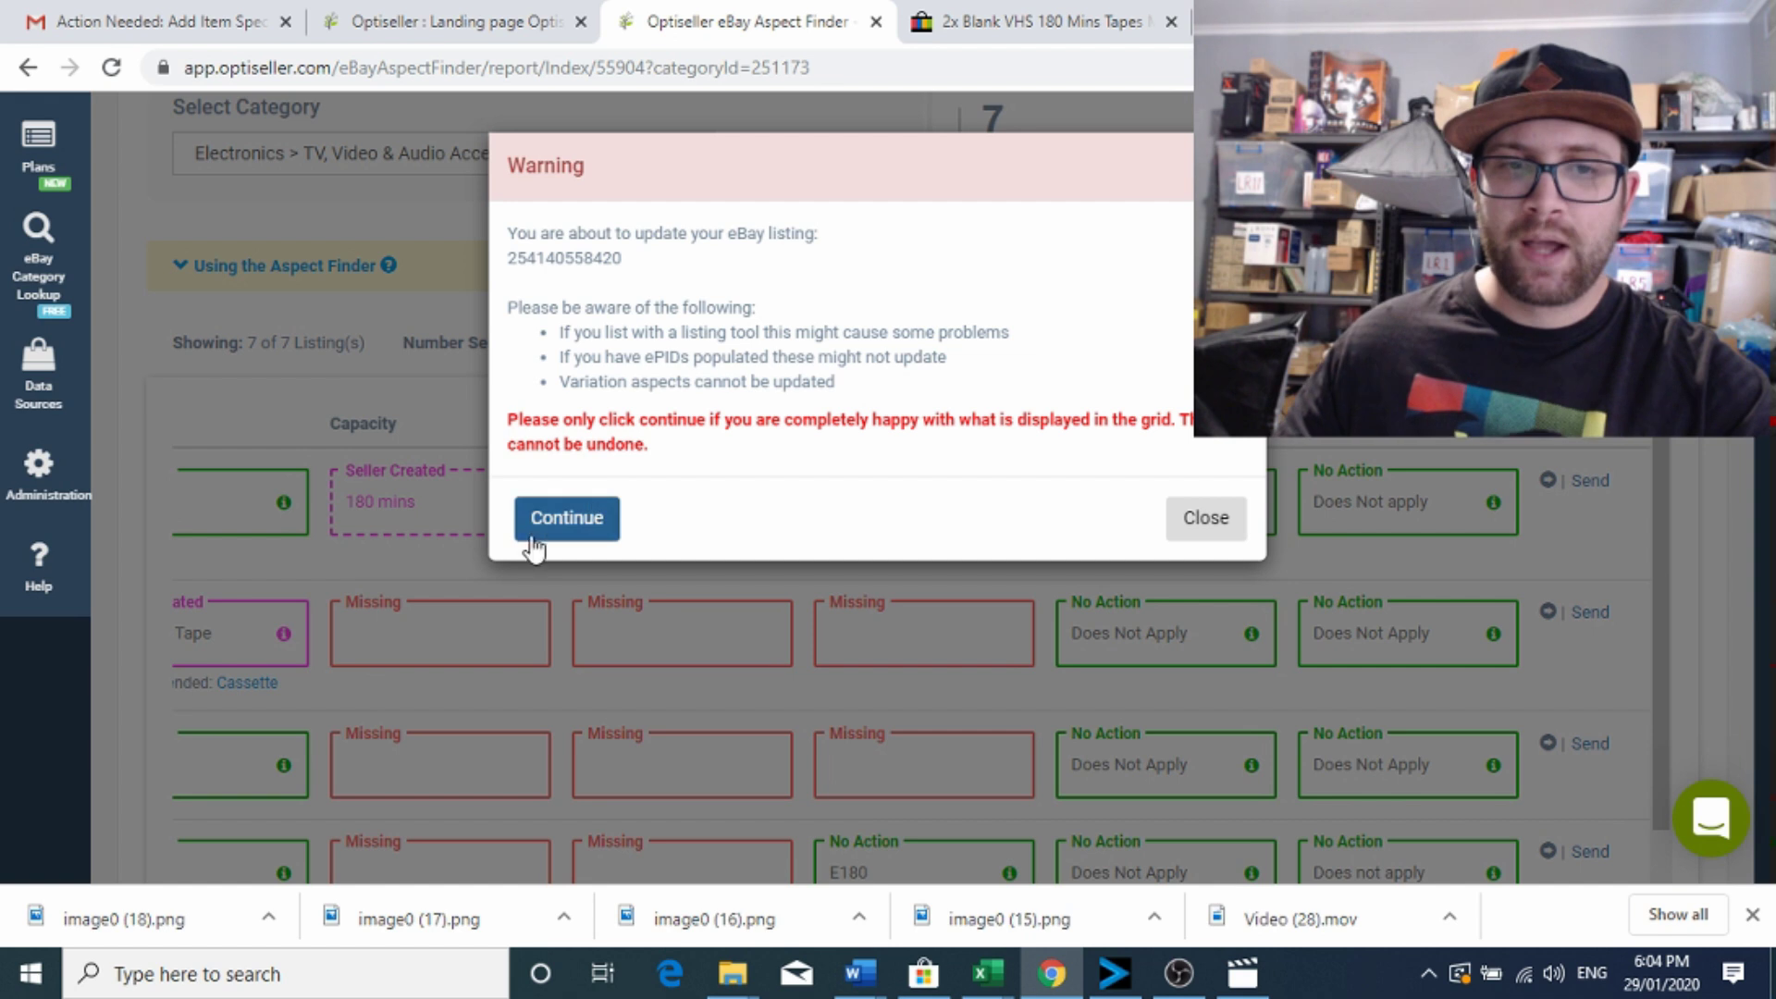
{"action": "left_click", "coordinate": [568, 519]}
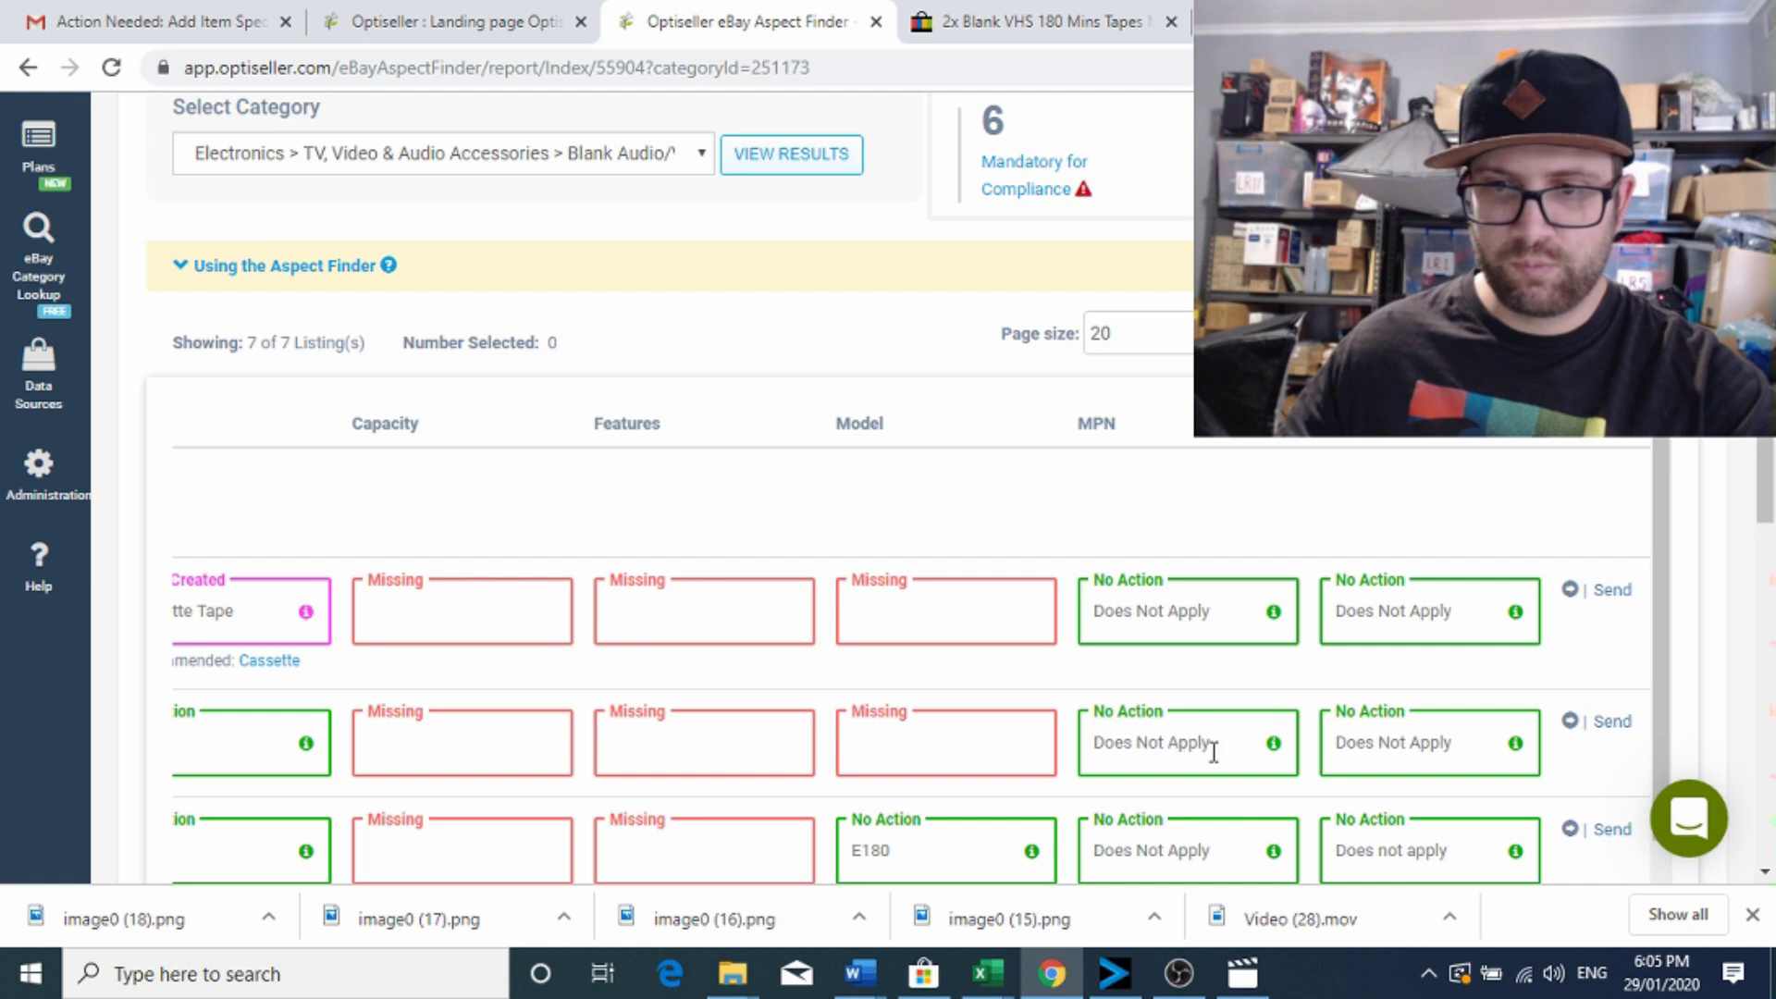
Find the 5x BBC E180 3 Hour Blank VHS Tapes listing in the results and examine its eBay page.
{"action": "scroll", "coordinate": [1301, 777], "scroll_direction": "down", "scroll_amount": 5}
{"action": "left_click_drag", "start_coordinate": [1188, 398], "coordinate": [579, 408]}
{"action": "scroll", "coordinate": [623, 413], "scroll_direction": "up", "scroll_amount": 3}
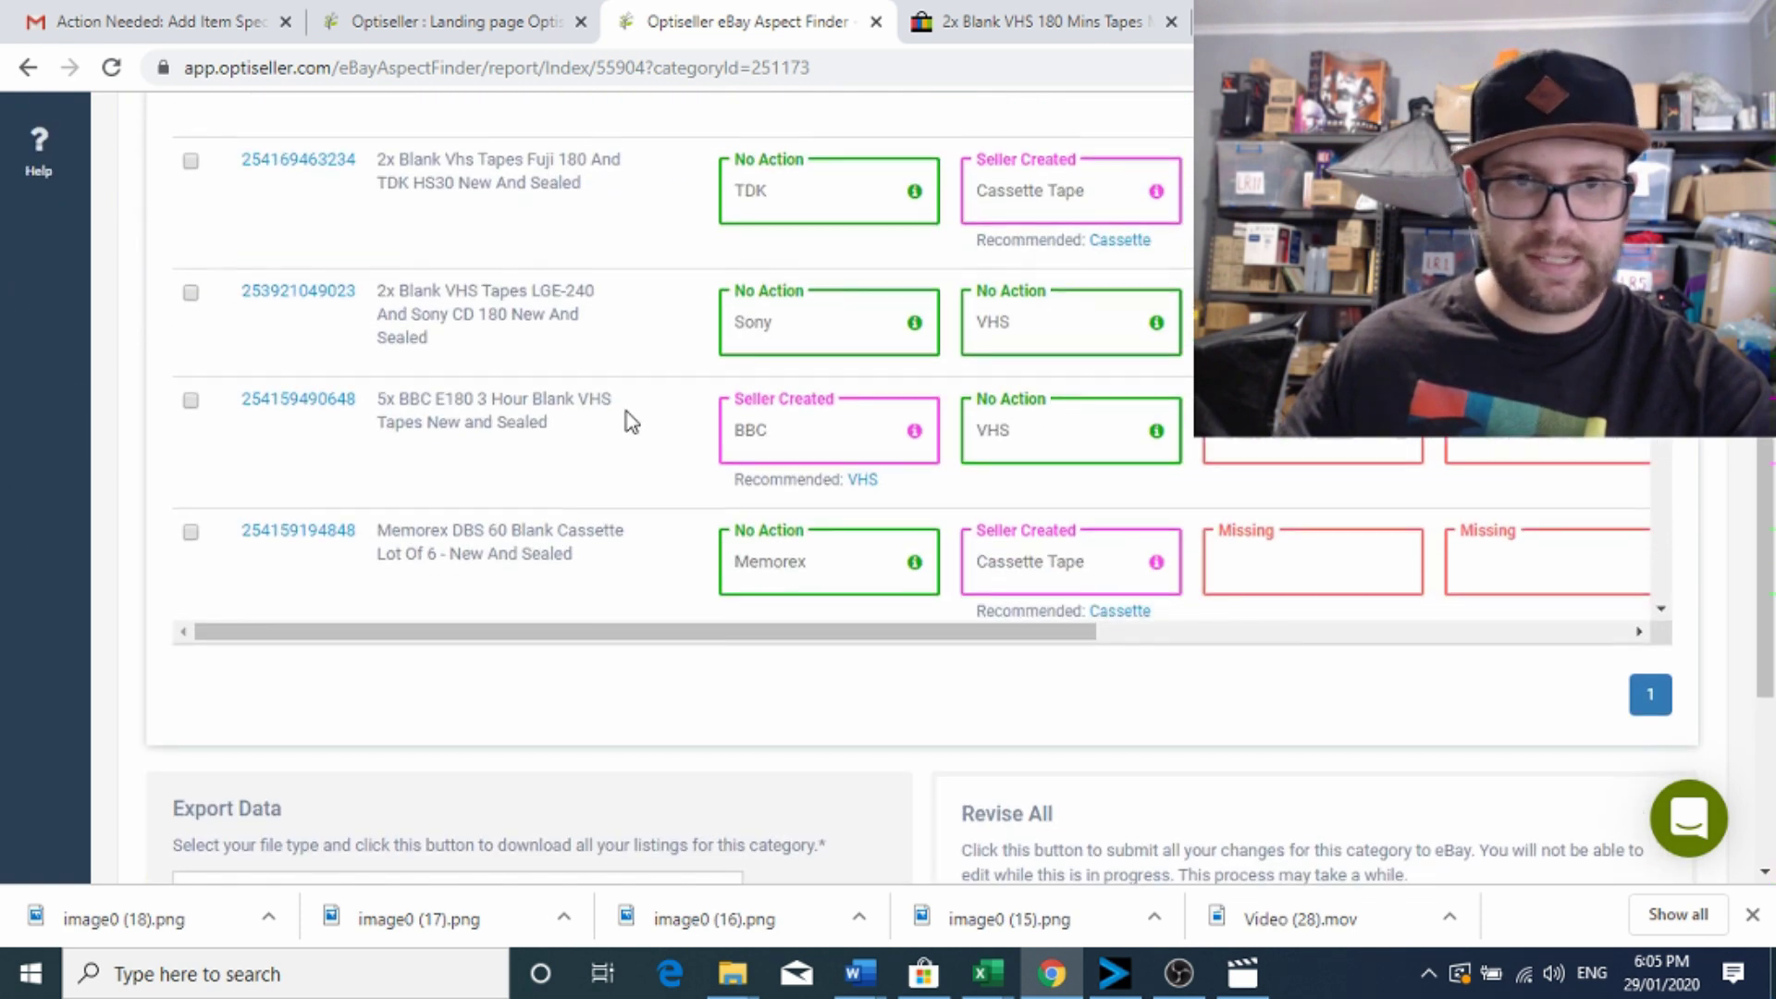
{"action": "scroll", "coordinate": [444, 472], "scroll_direction": "up", "scroll_amount": 1}
{"action": "left_click", "coordinate": [278, 537]}
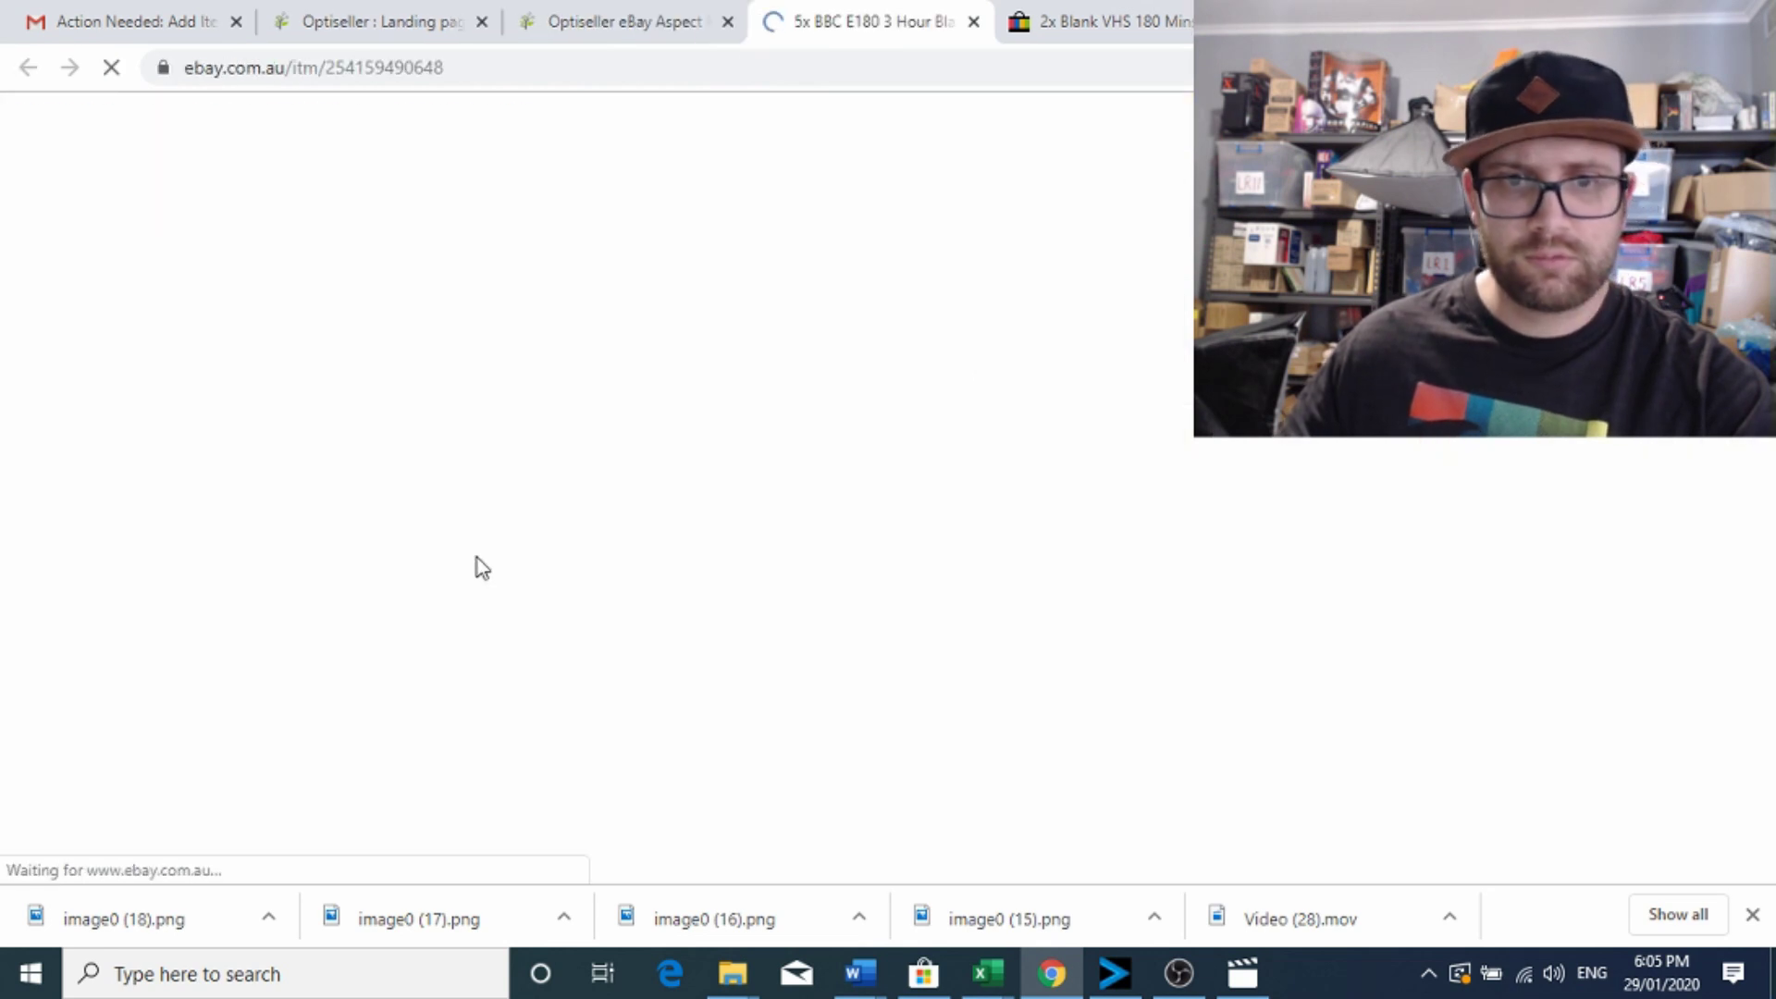
{"action": "scroll", "coordinate": [476, 562], "scroll_direction": "down", "scroll_amount": 3}
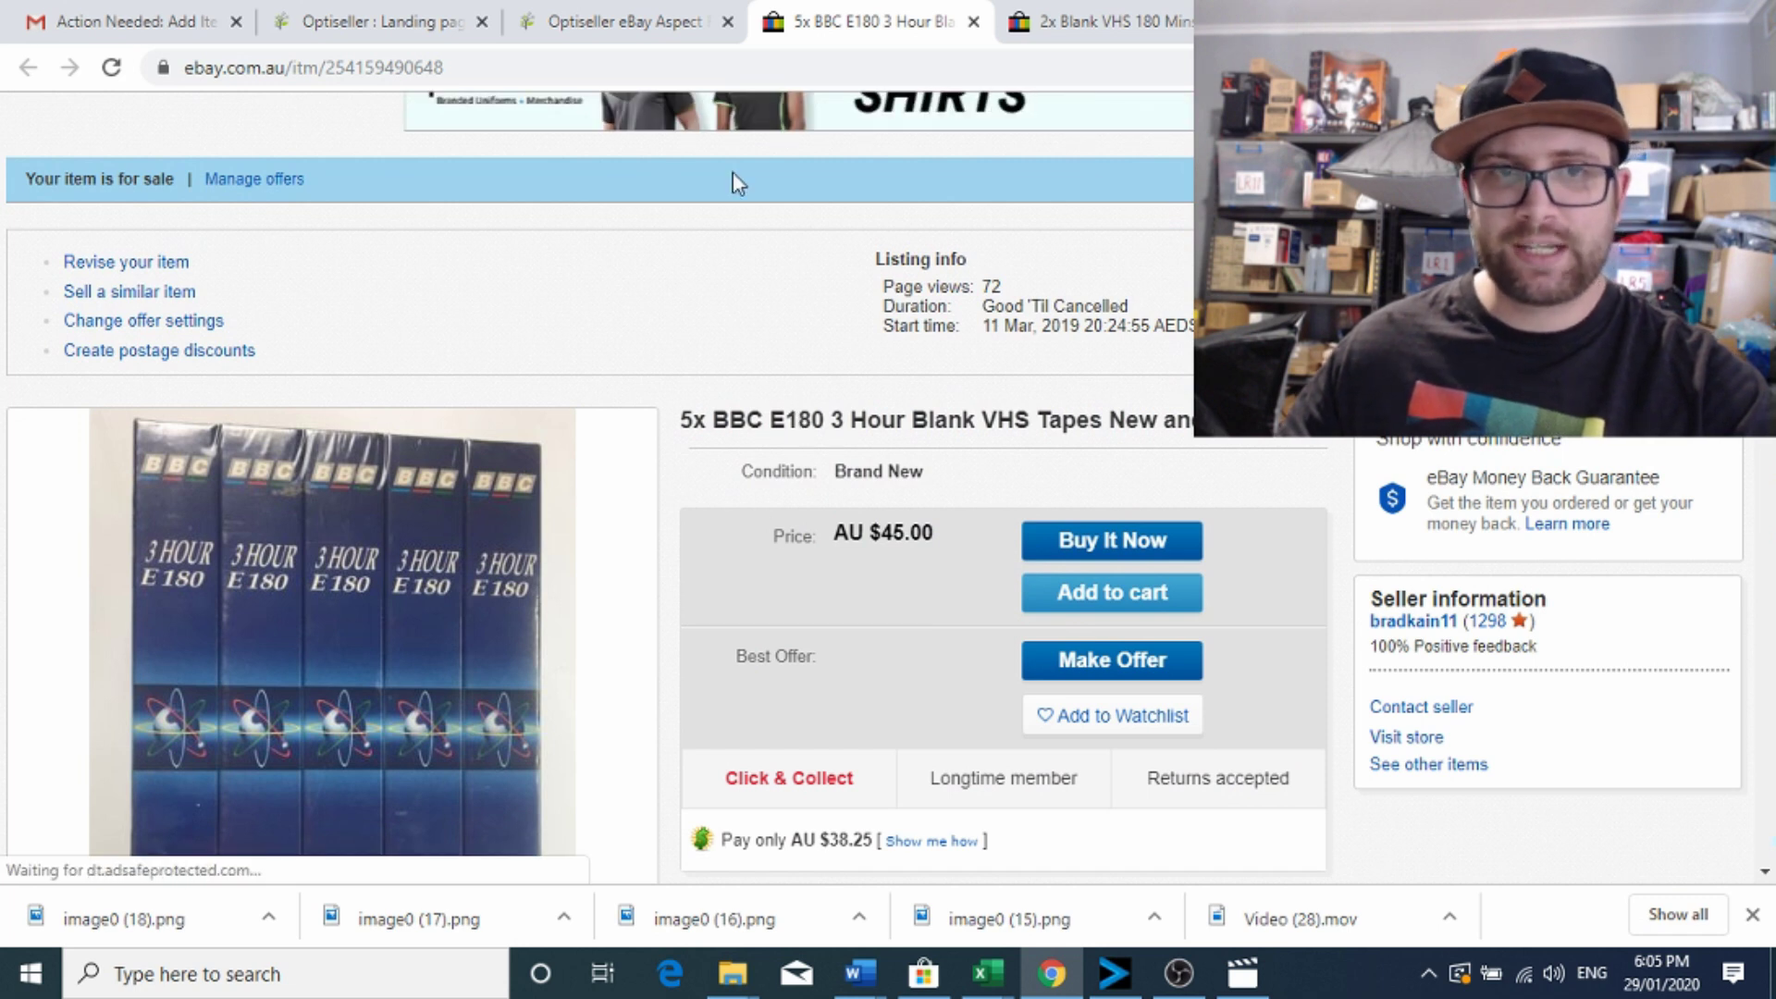
Back in the Aspect Finder, fill in Capacity as 180 mins and Features as Not Applicable for the 5x BBC E180 listing.
{"action": "left_click", "coordinate": [635, 23]}
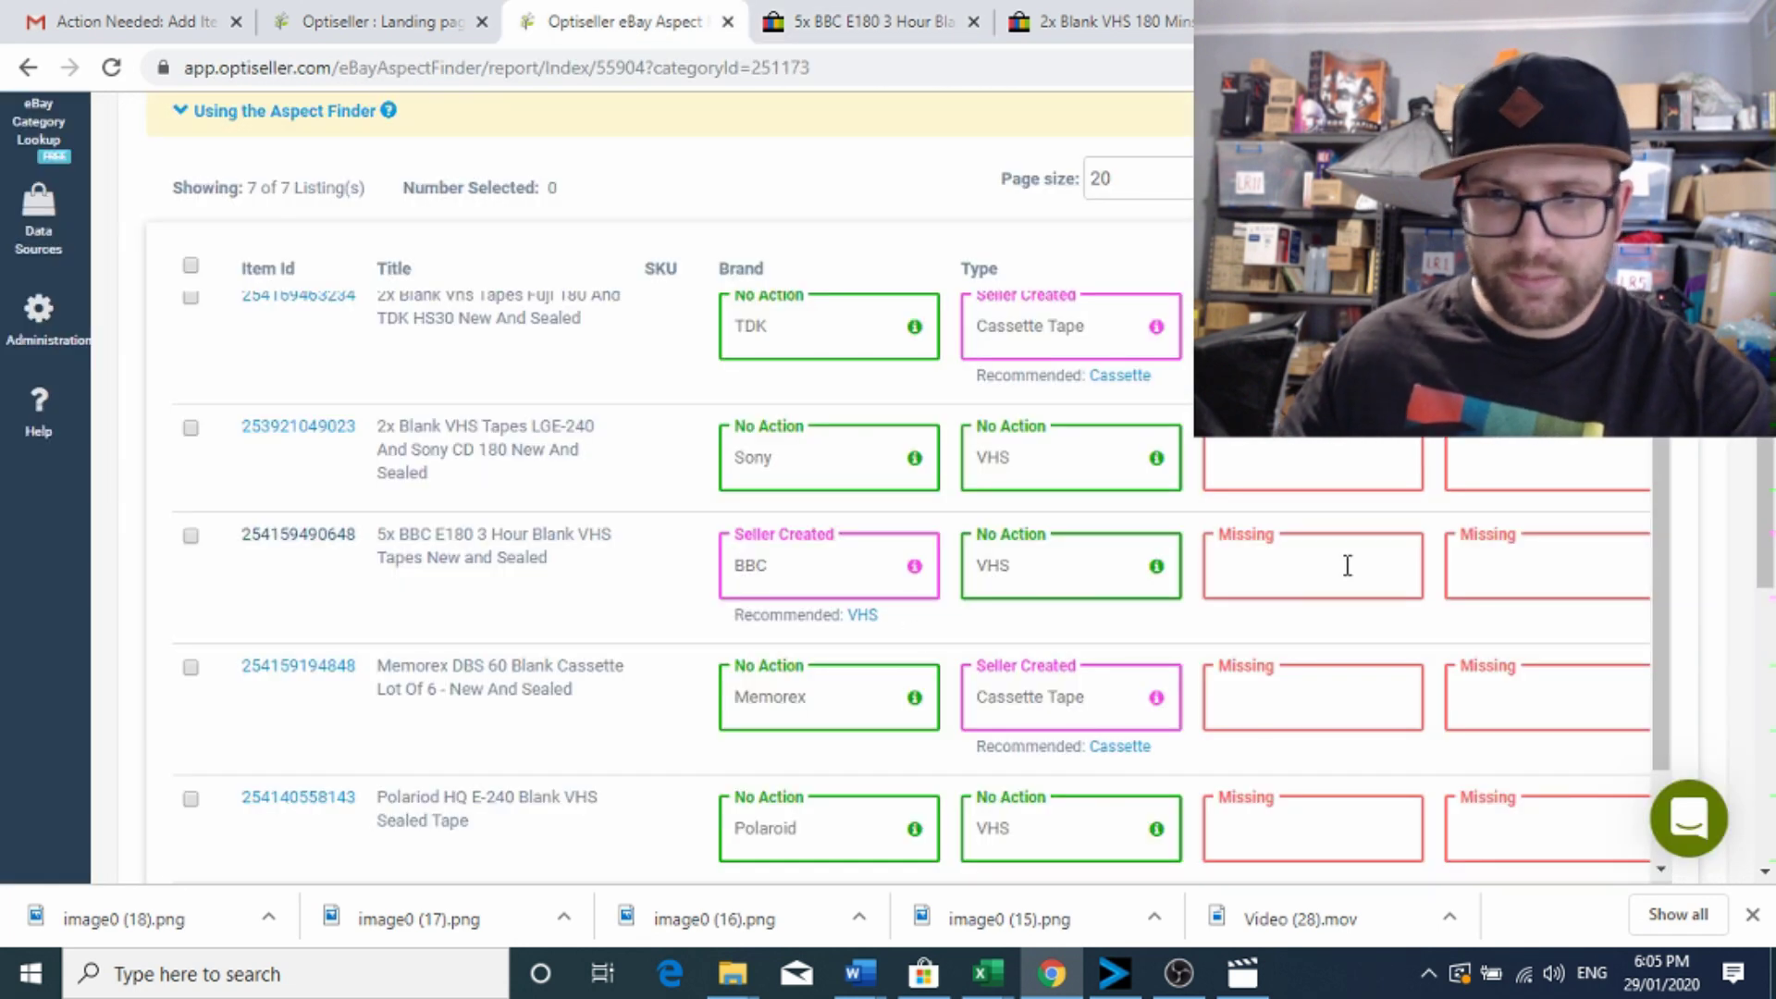
{"action": "type", "text": "189"}
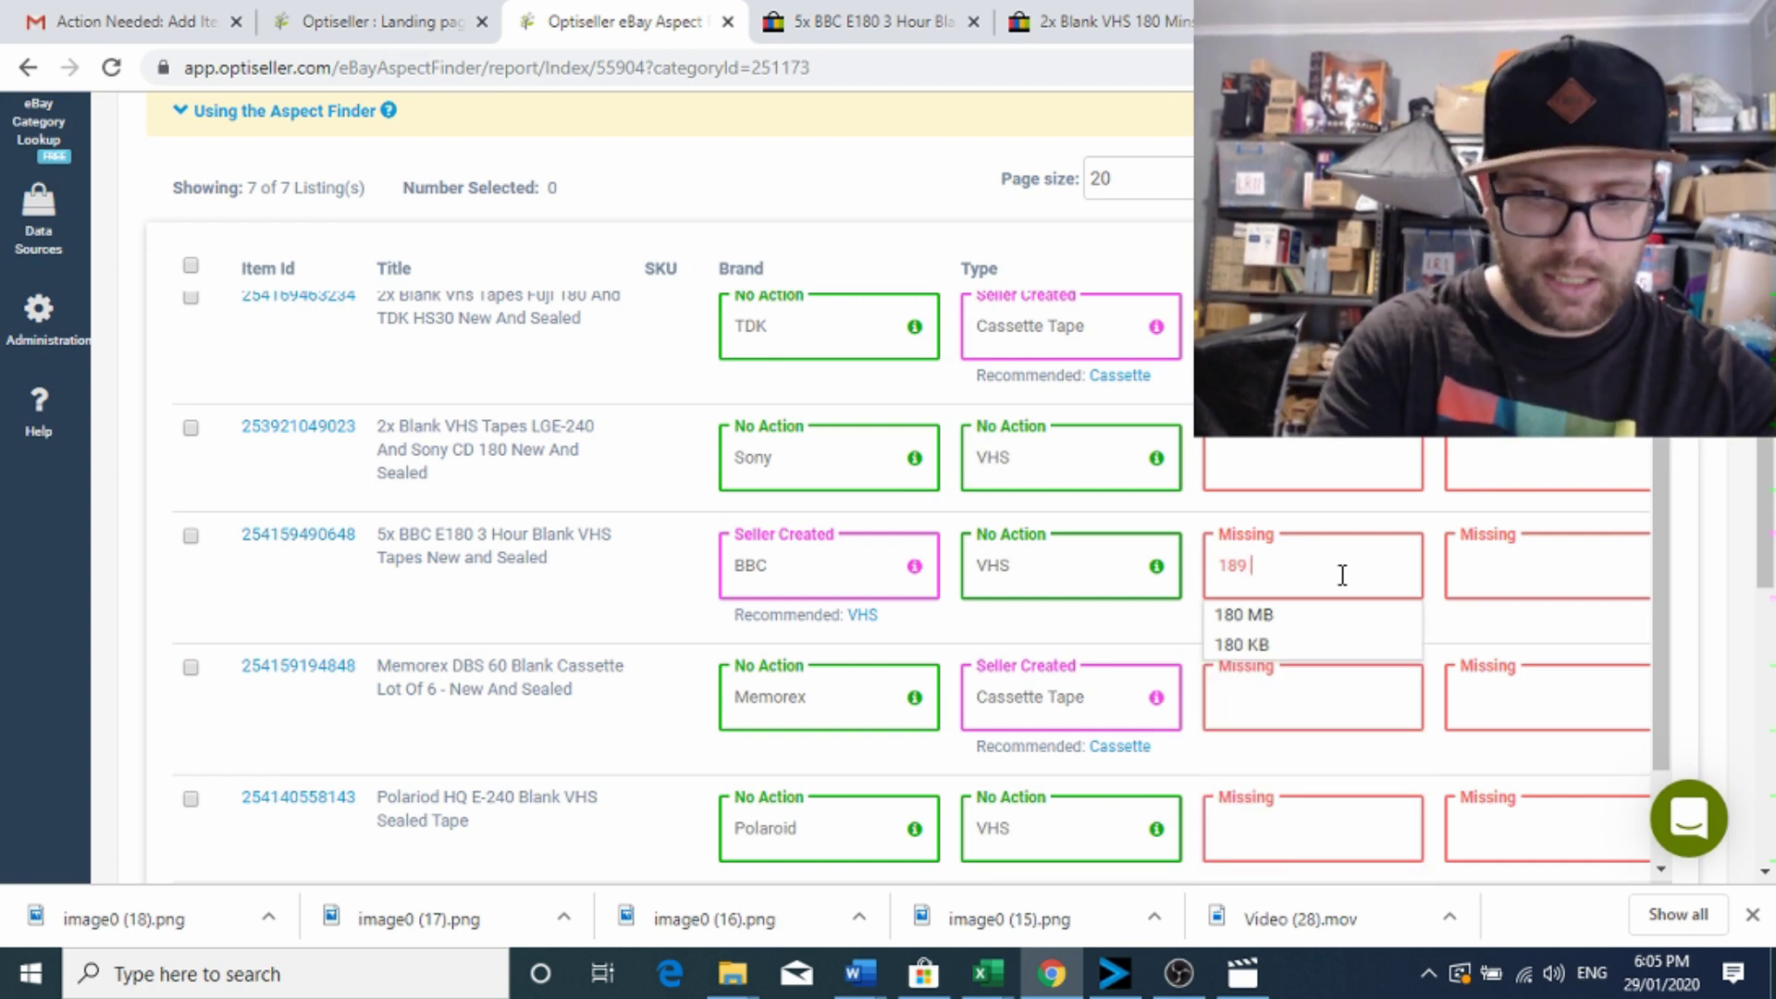
{"action": "key", "text": "BackSpace"}
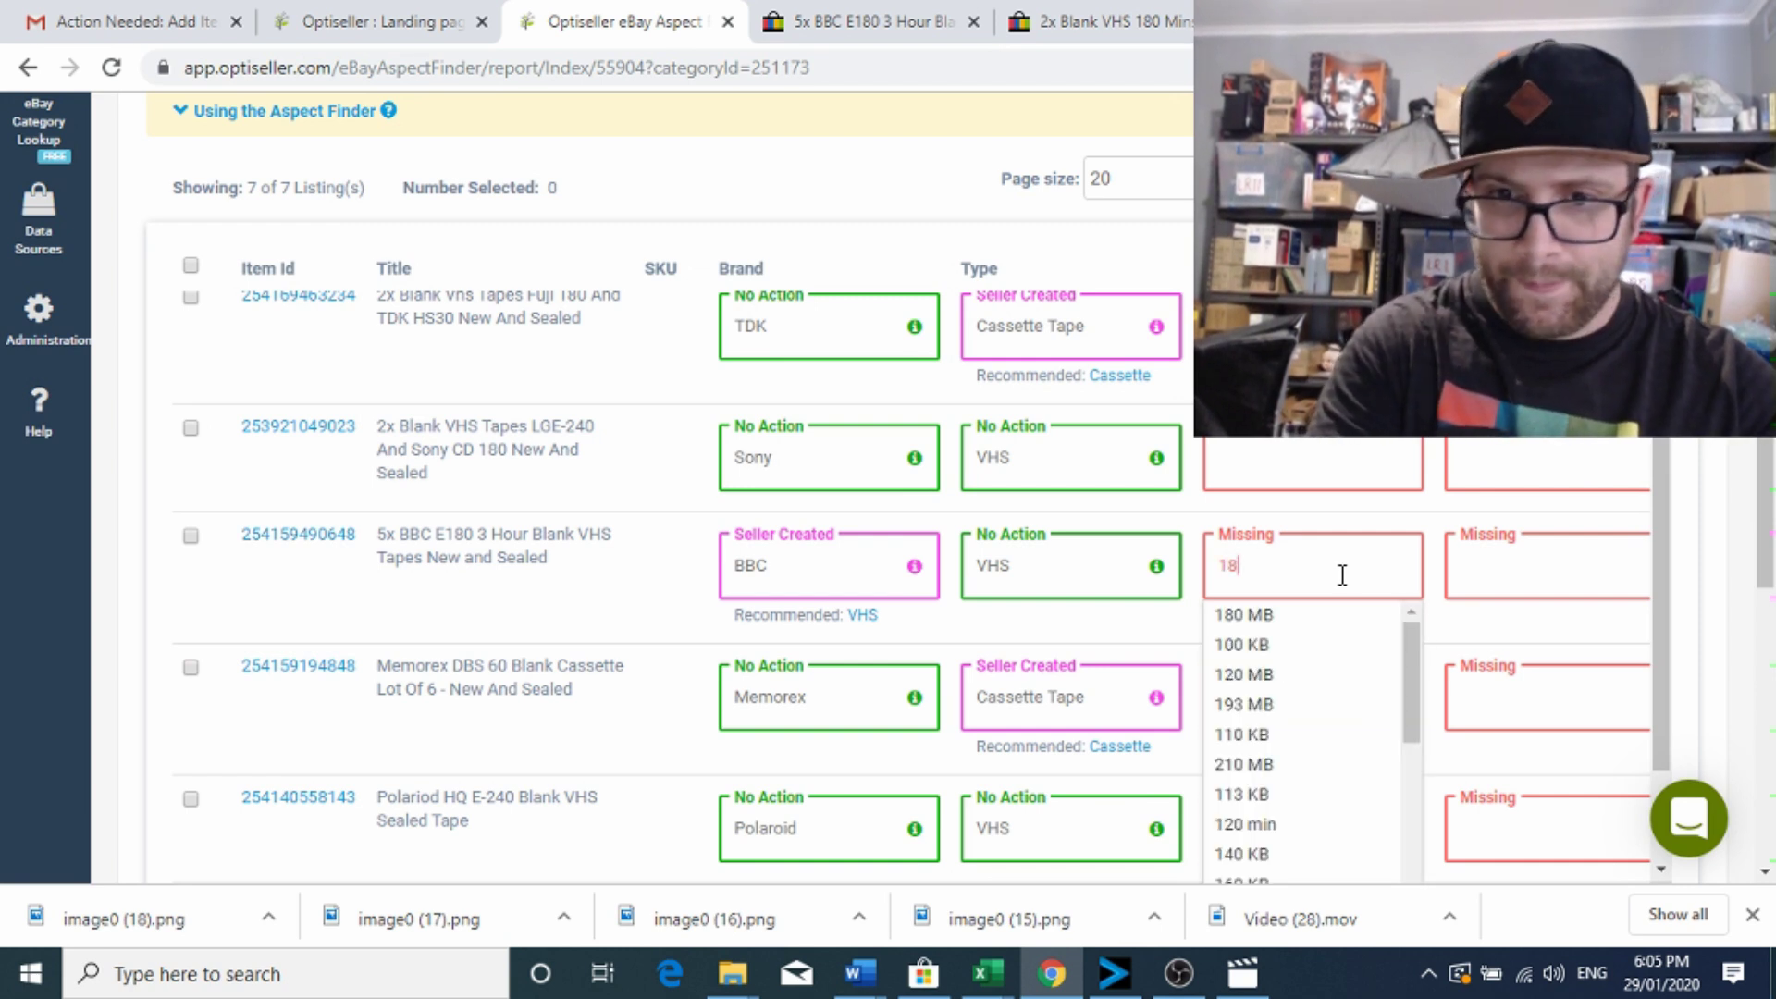
{"action": "type", "text": "0 n"}
{"action": "key", "text": "BackSpace"}
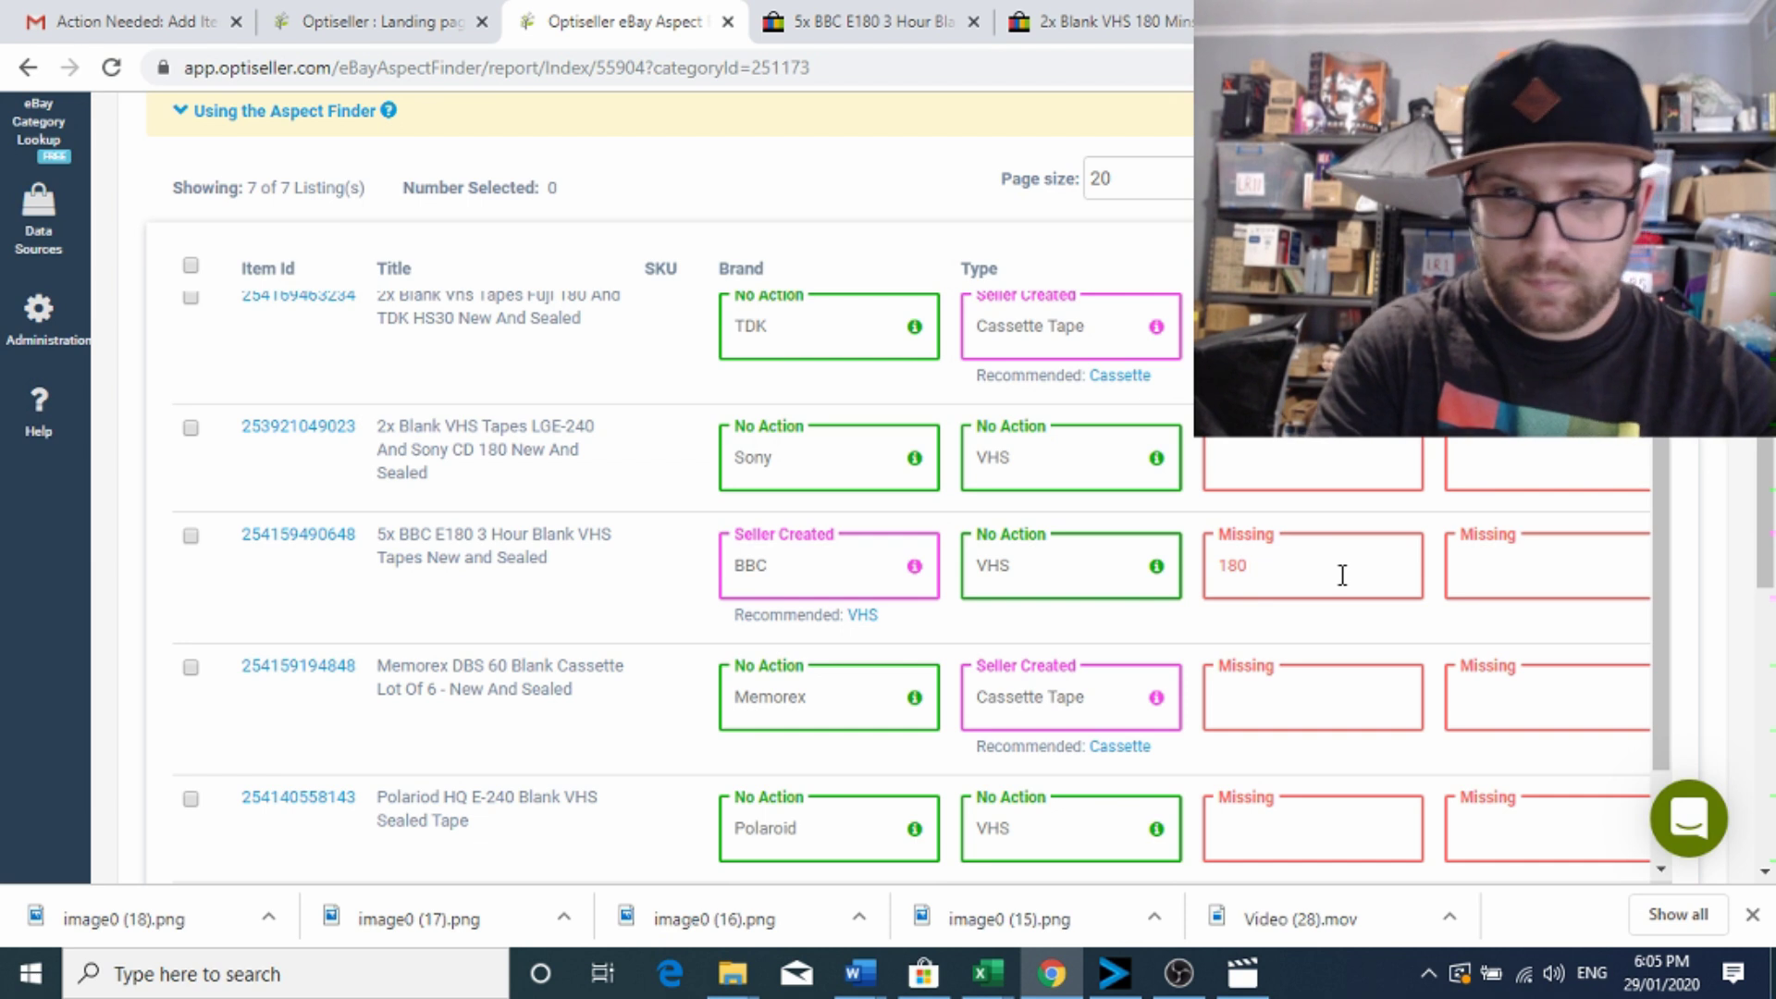
{"action": "type", "text": "mins"}
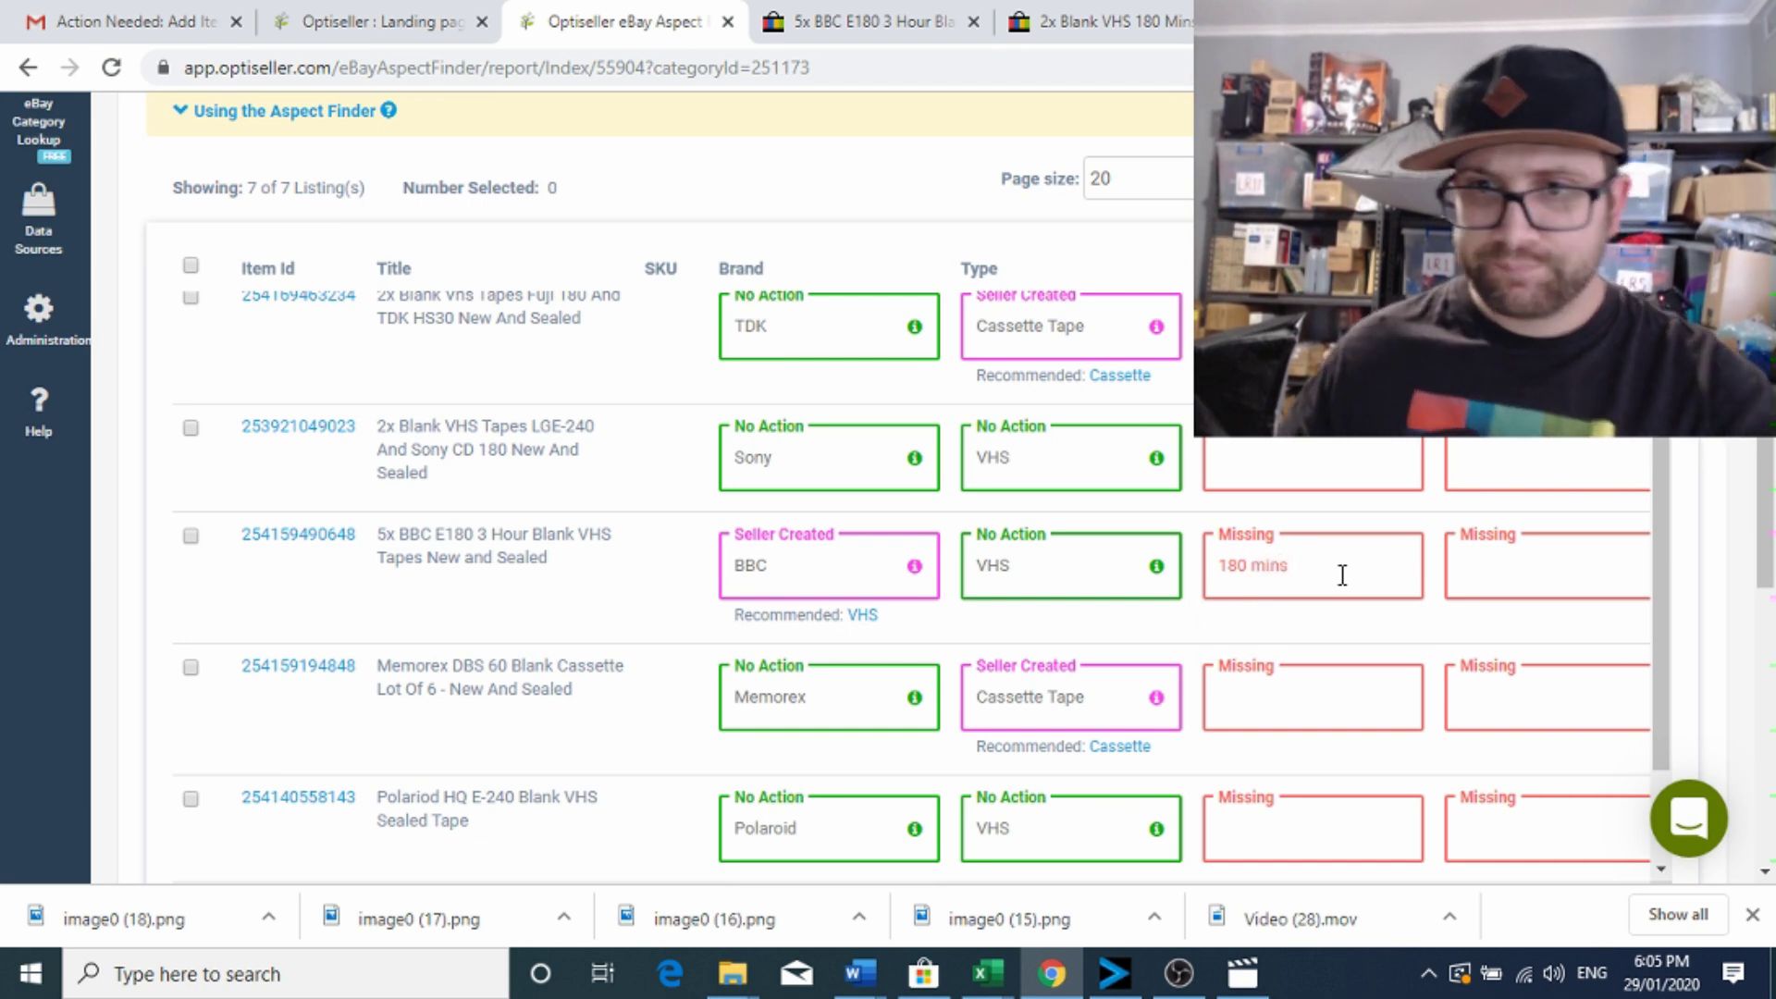
{"action": "left_click", "coordinate": [1542, 586]}
{"action": "type", "text": "Not Ap"}
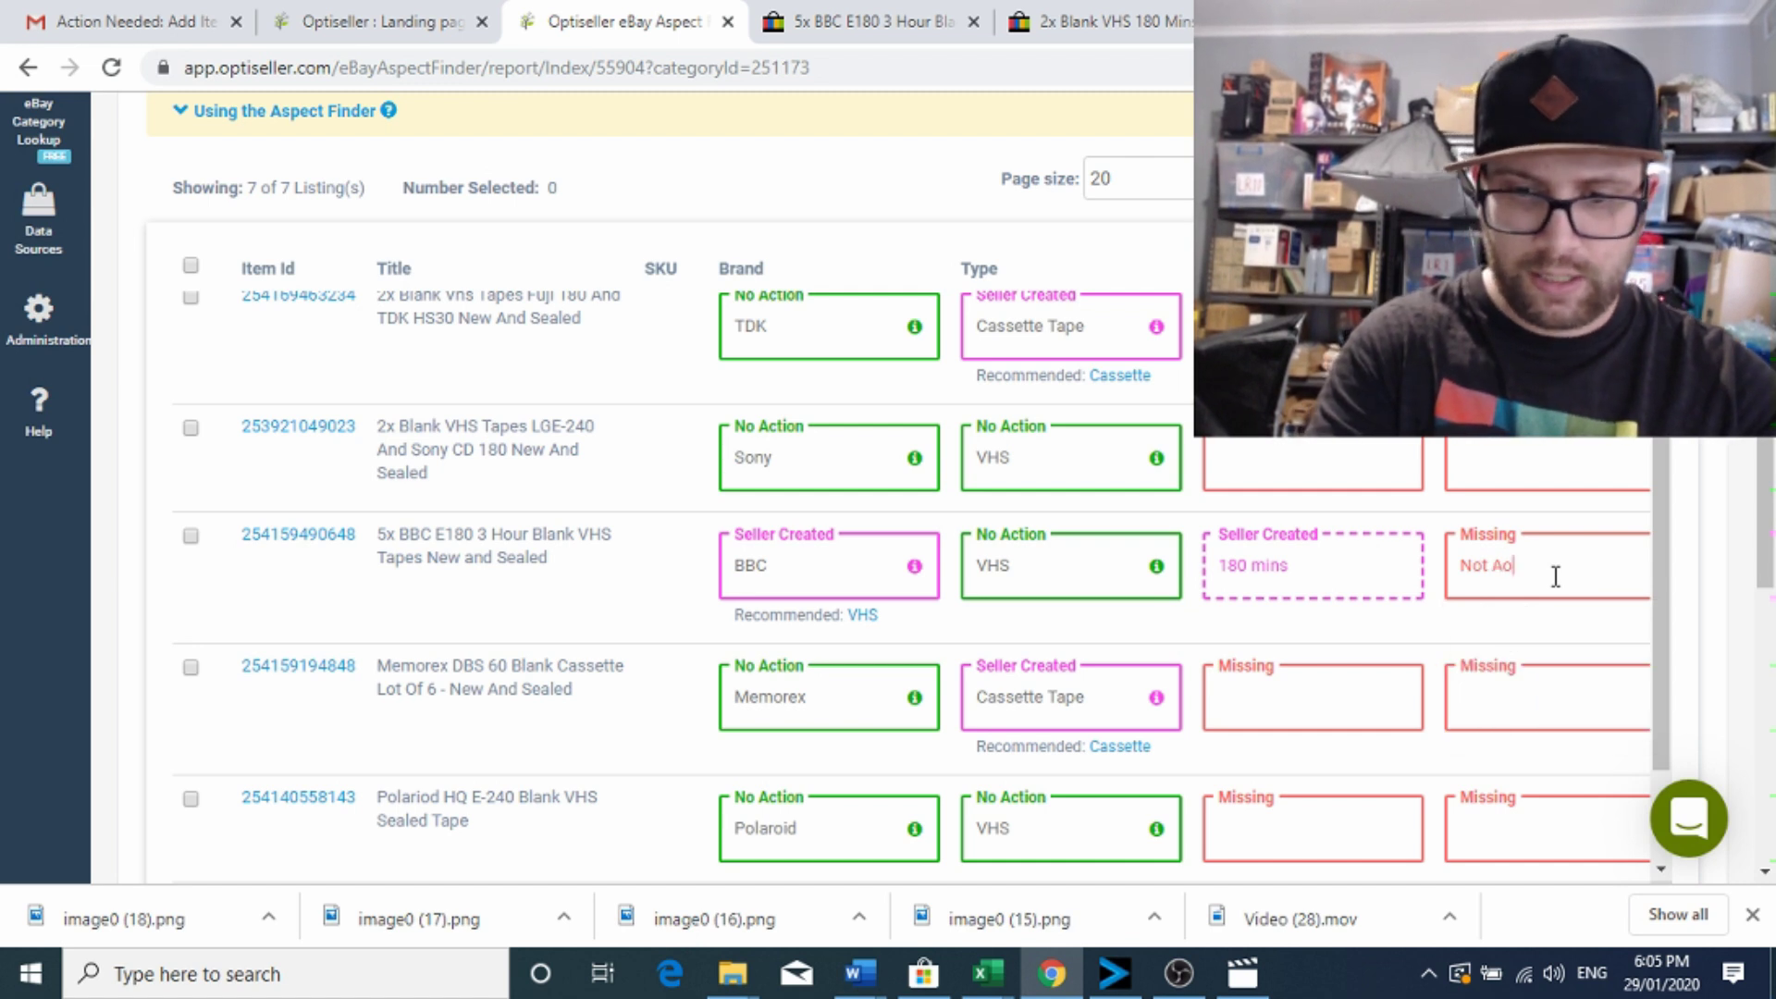
{"action": "type", "text": "plicable"}
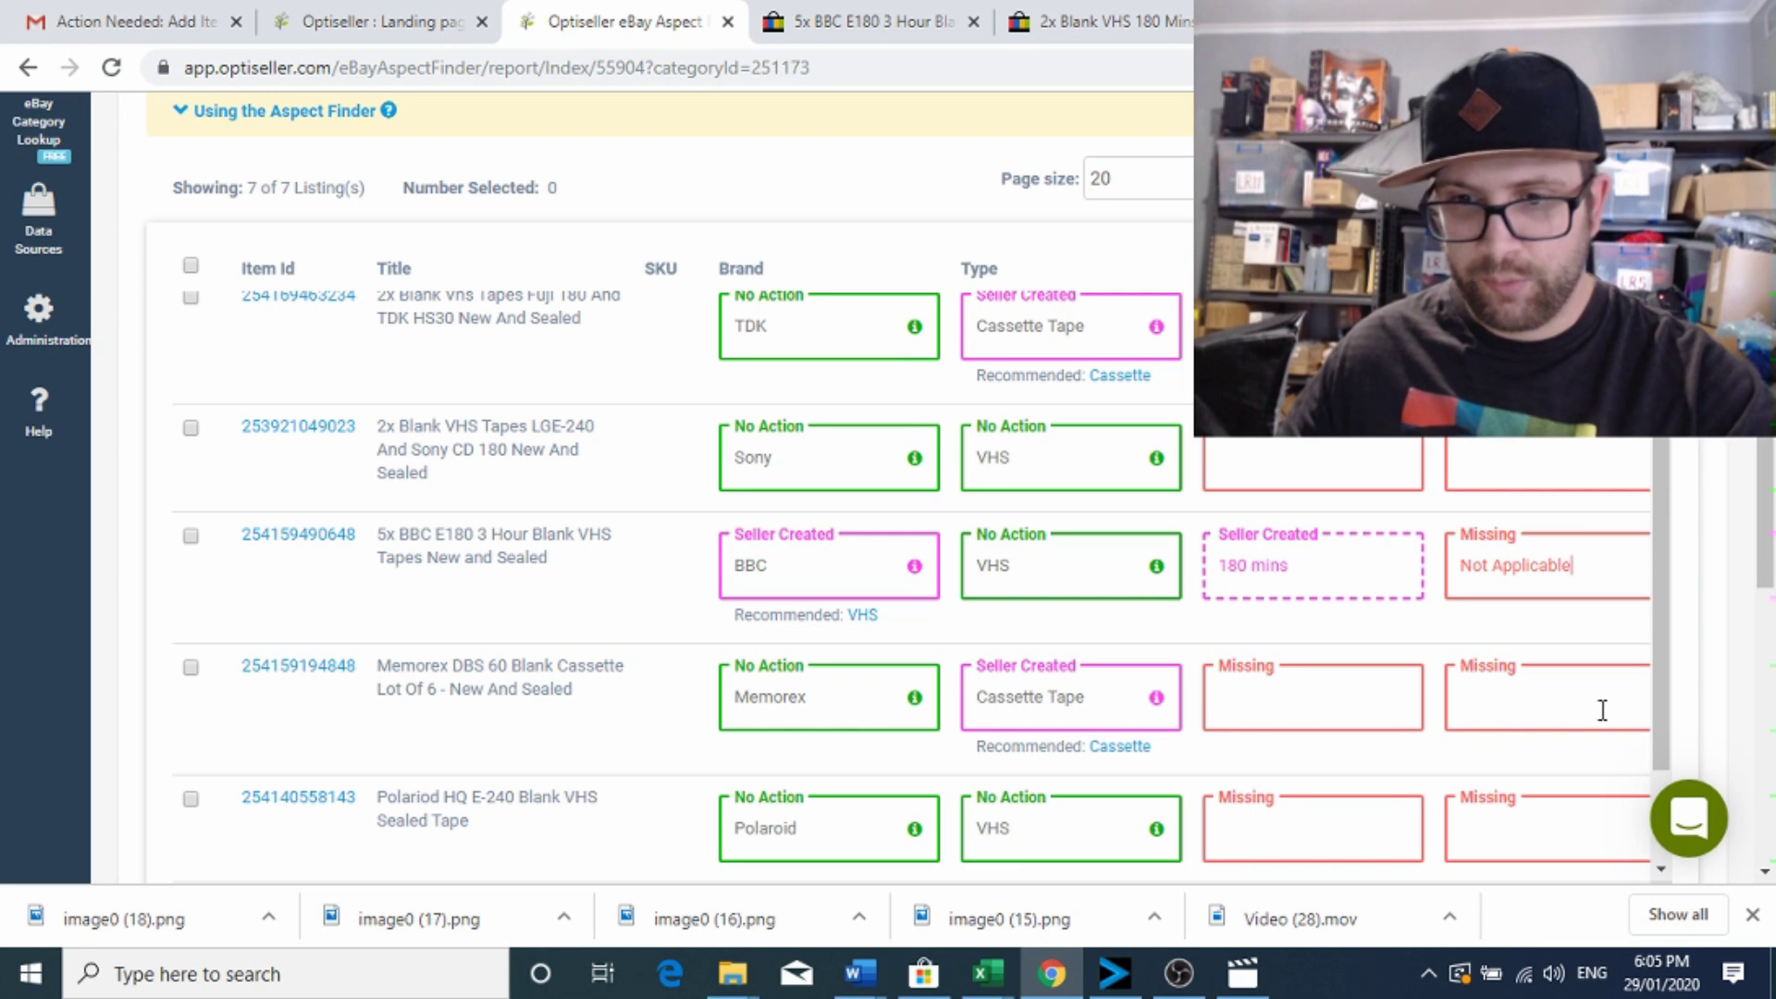
Review the remaining item specifics of the 5x BBC E180 listing and send its revision to eBay.
{"action": "scroll", "coordinate": [1599, 712], "scroll_direction": "down", "scroll_amount": 4}
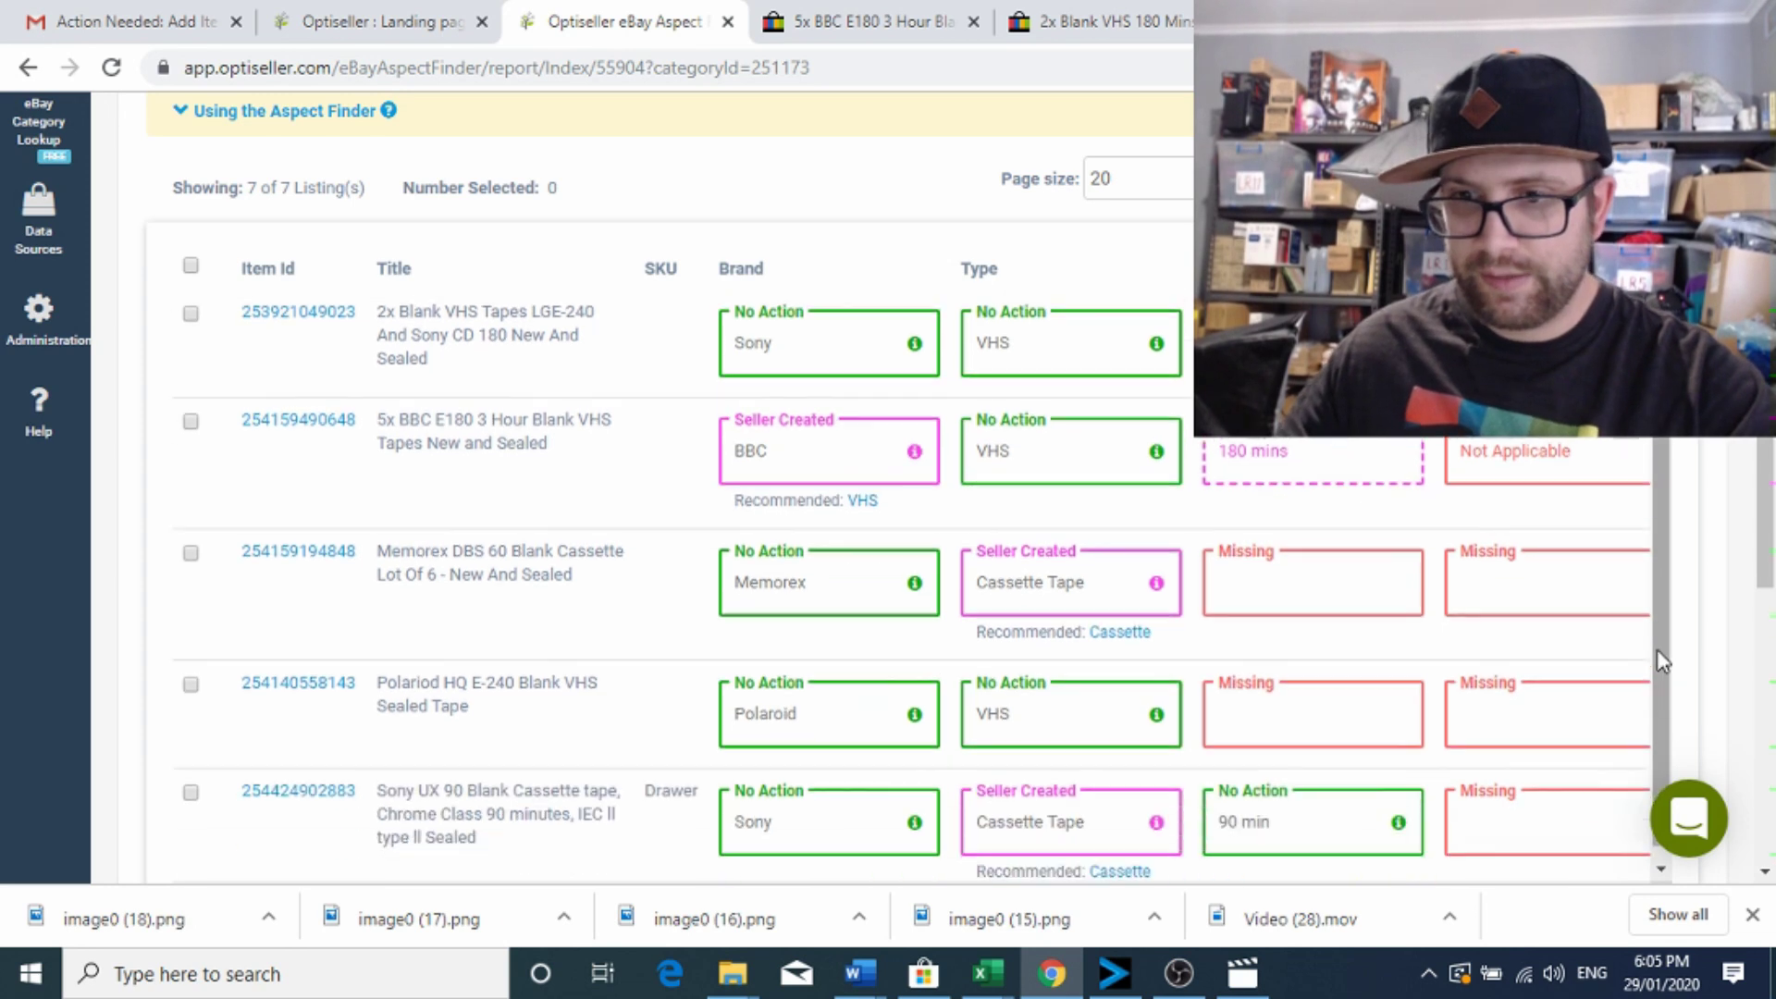
{"action": "left_click_drag", "start_coordinate": [994, 636], "coordinate": [1312, 648]}
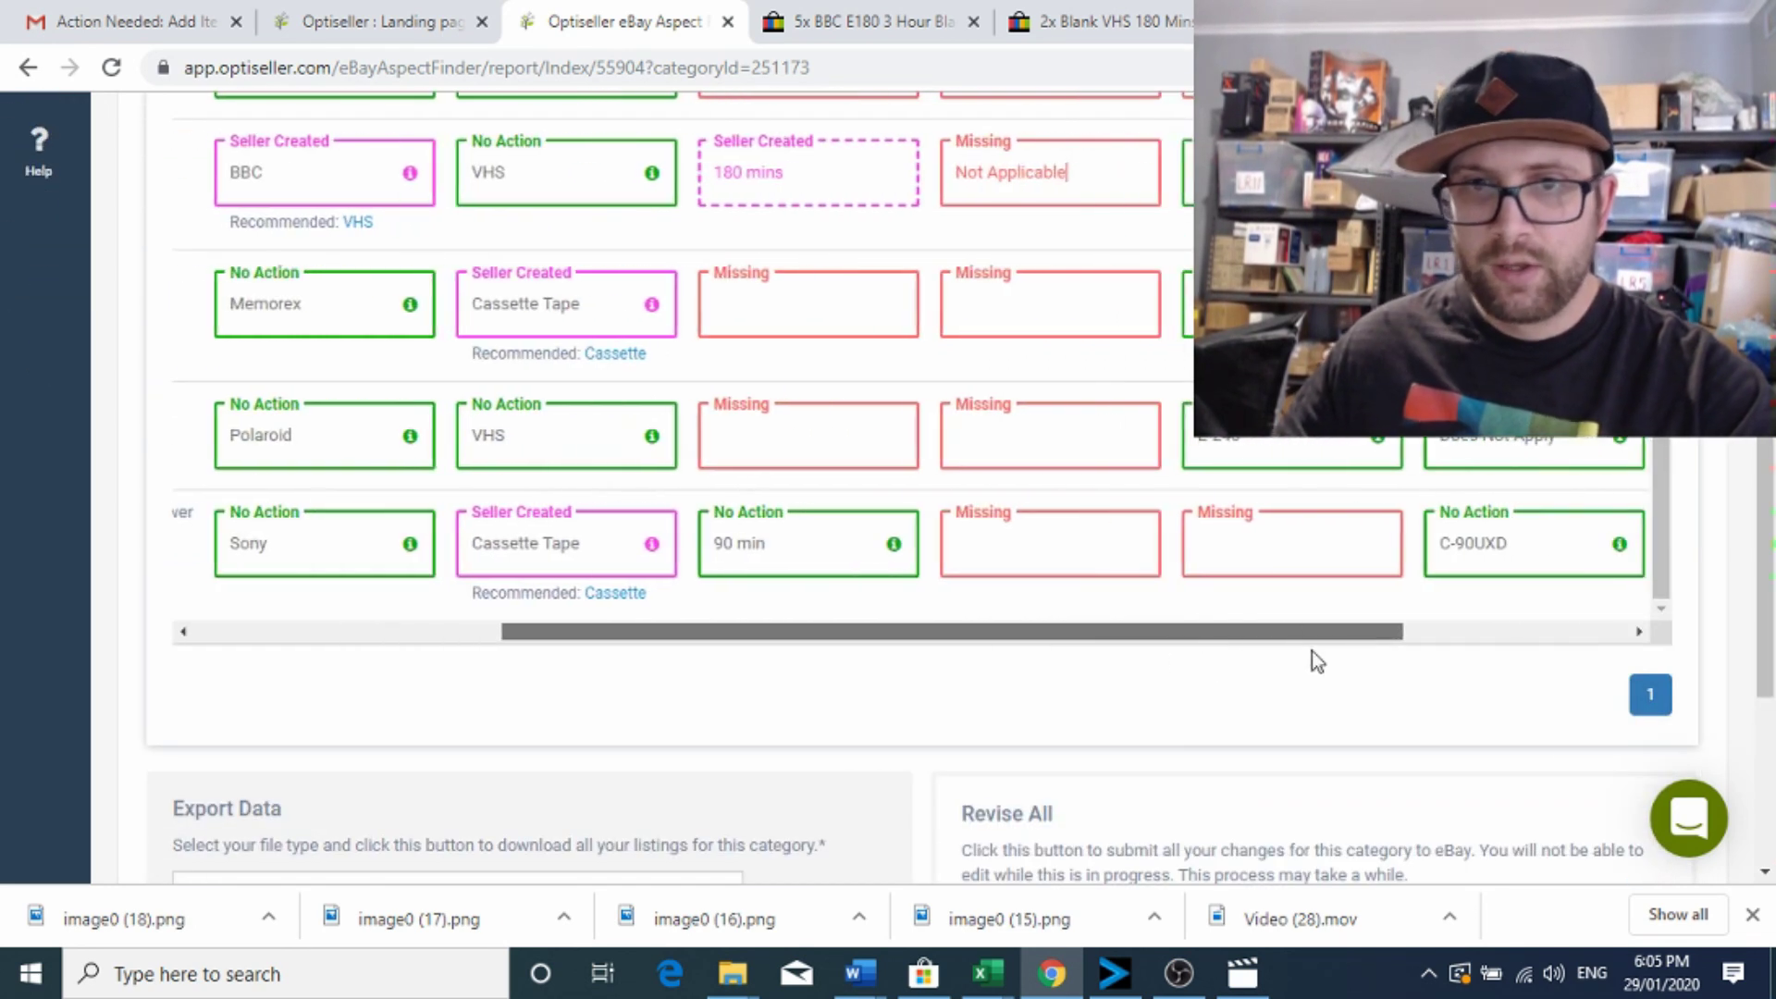
{"action": "scroll", "coordinate": [1309, 638], "scroll_direction": "up", "scroll_amount": 2}
{"action": "scroll", "coordinate": [1307, 634], "scroll_direction": "up", "scroll_amount": 1}
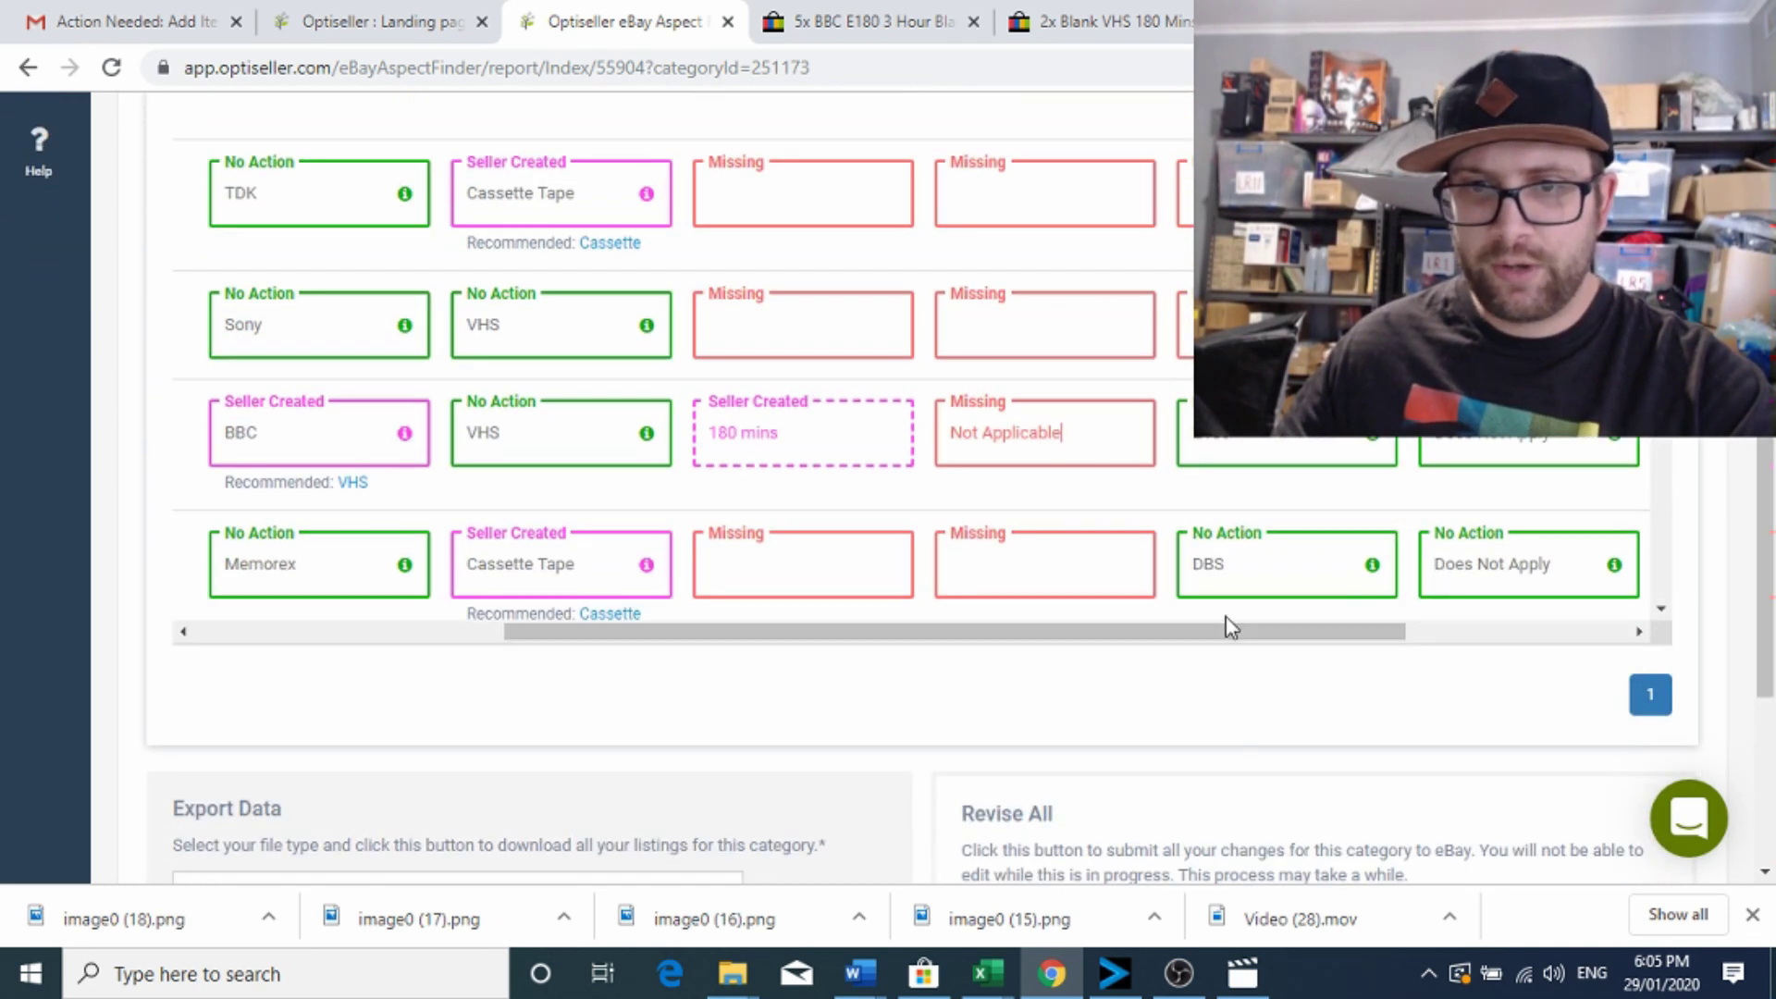
{"action": "left_click_drag", "start_coordinate": [1229, 635], "coordinate": [1380, 638]}
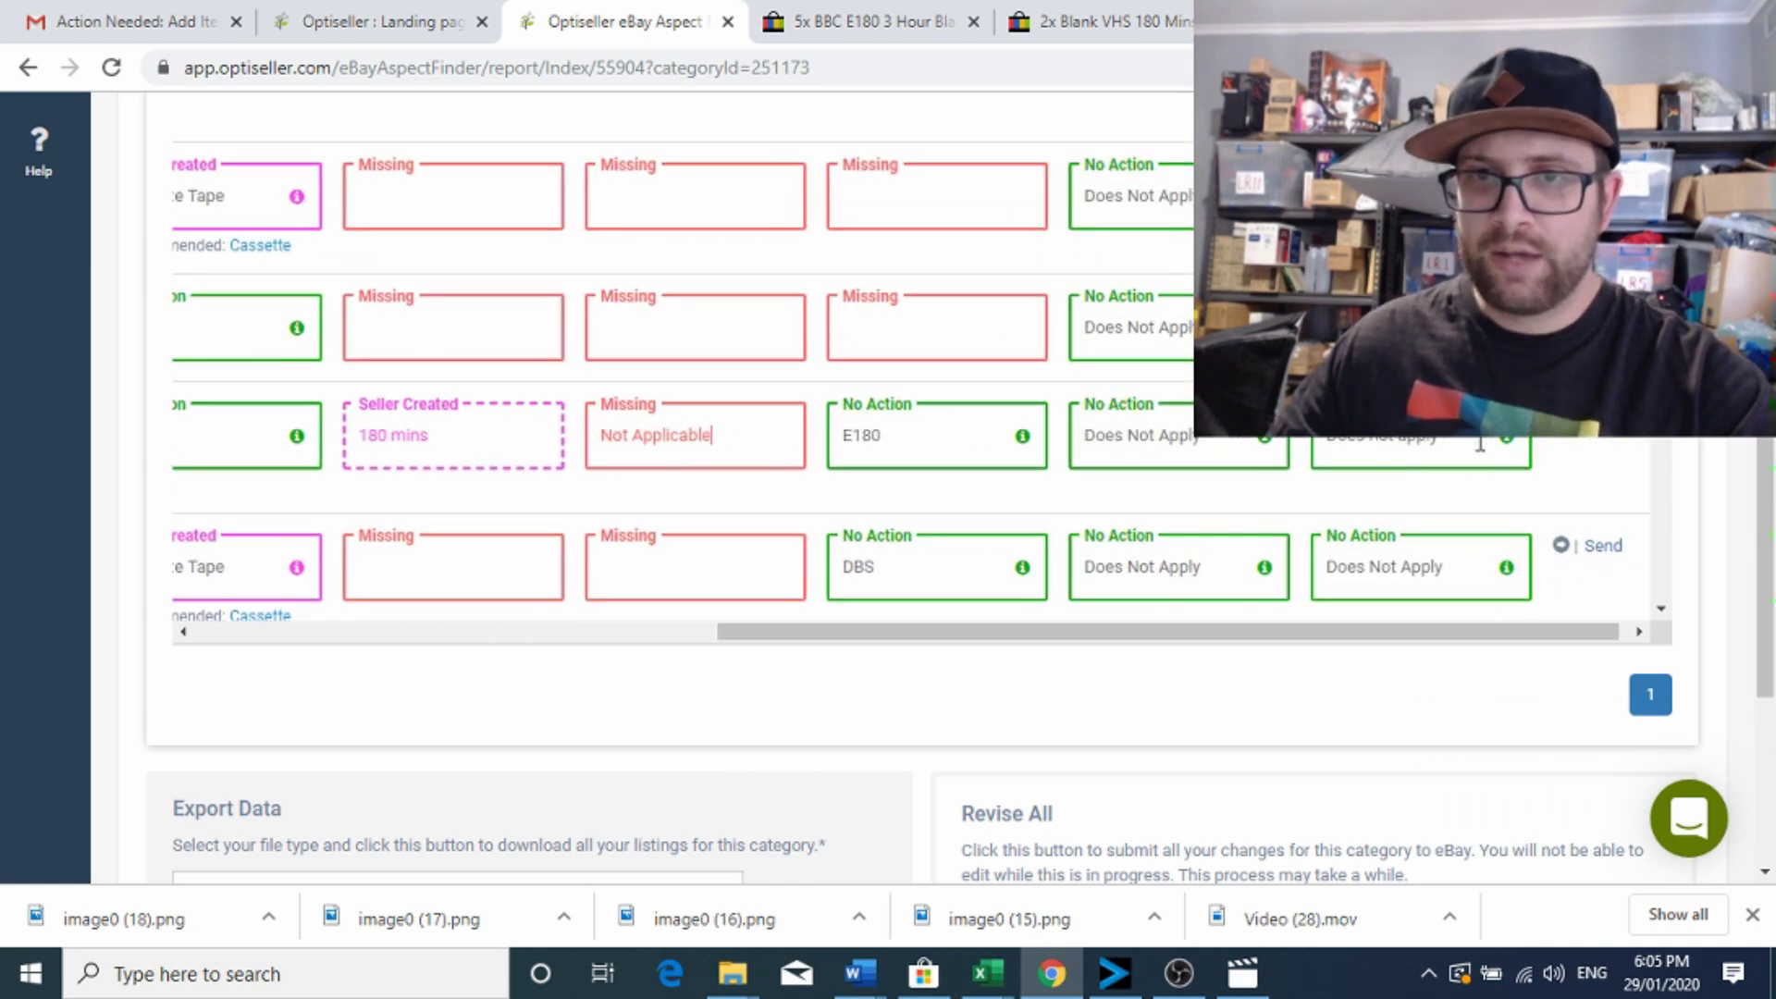
{"action": "scroll", "coordinate": [1480, 444], "scroll_direction": "up", "scroll_amount": 3}
{"action": "scroll", "coordinate": [1455, 611], "scroll_direction": "down", "scroll_amount": 3}
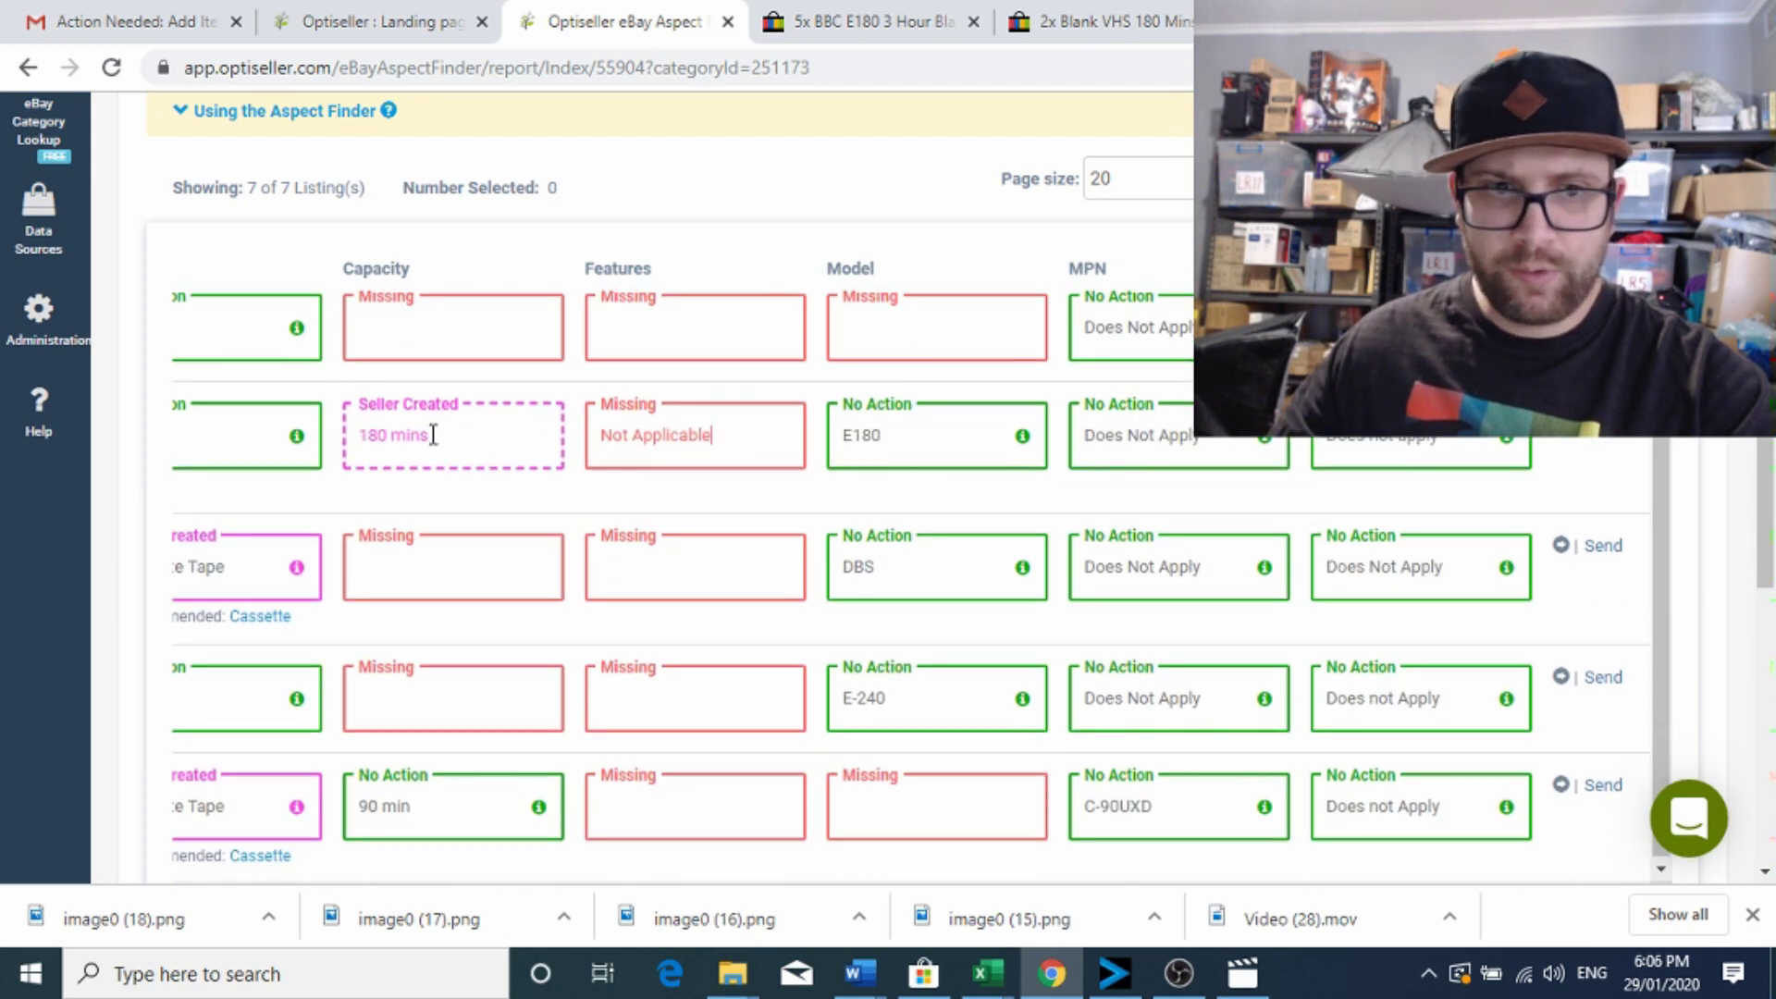
{"action": "left_click", "coordinate": [1611, 437]}
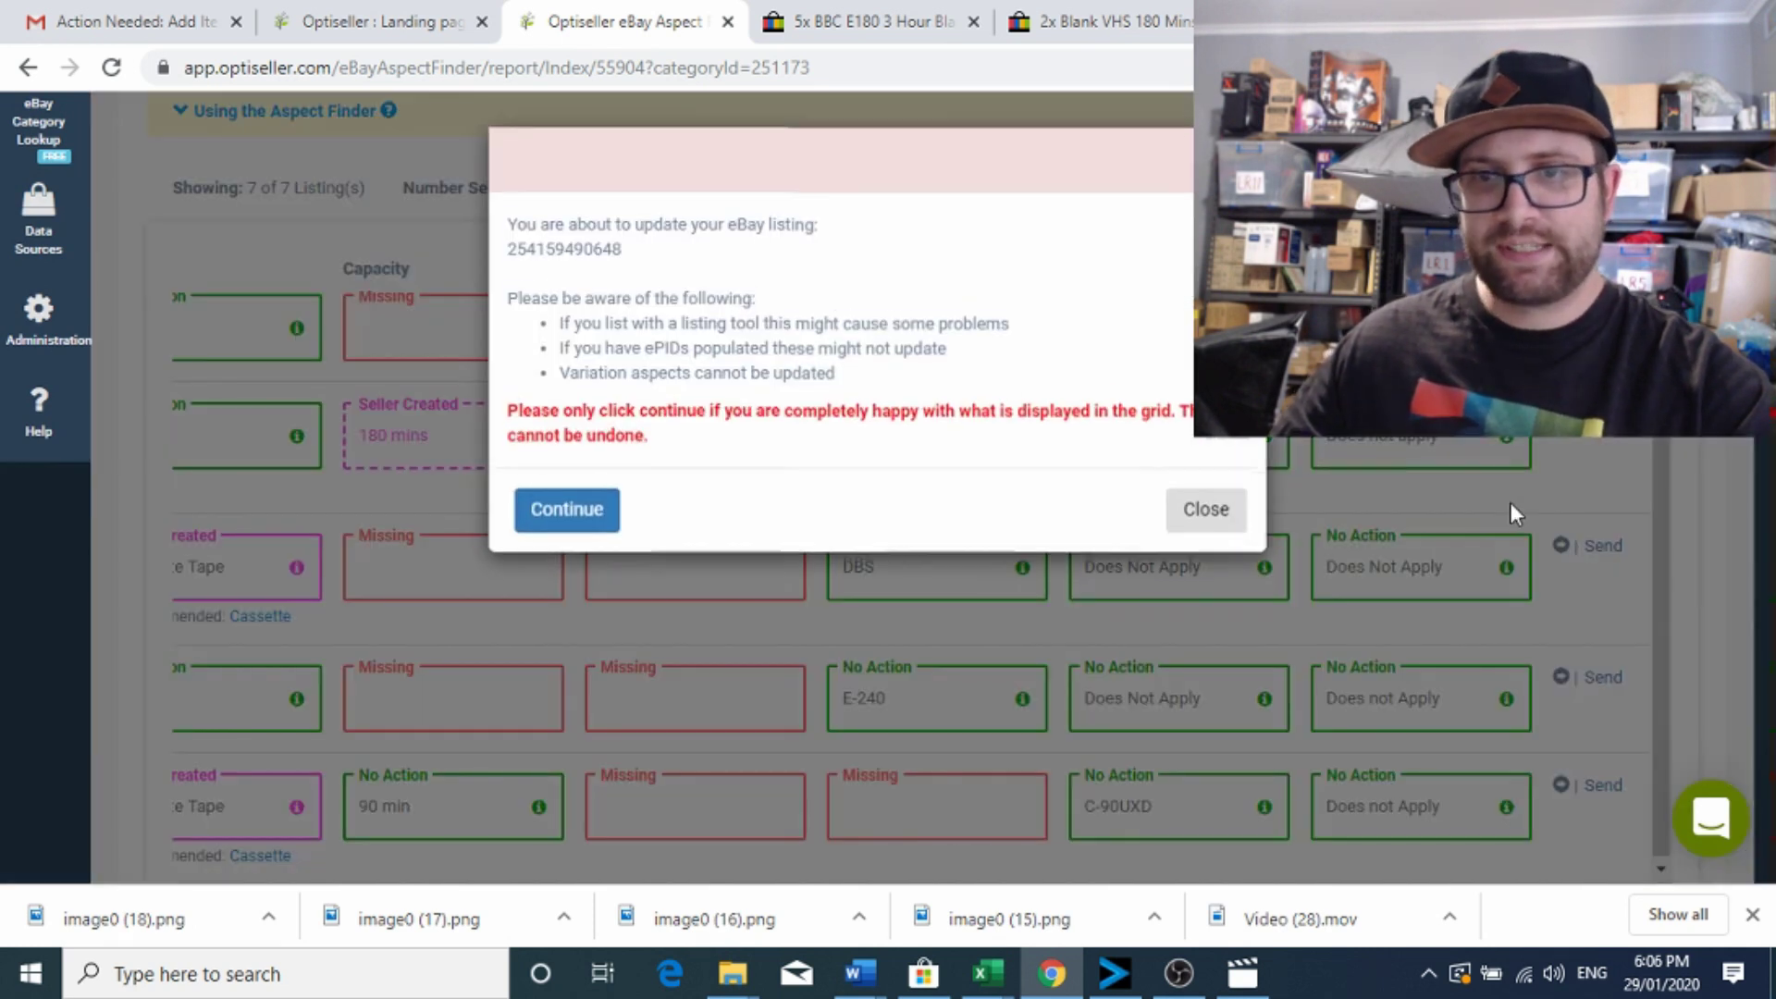
{"action": "left_click", "coordinate": [584, 533]}
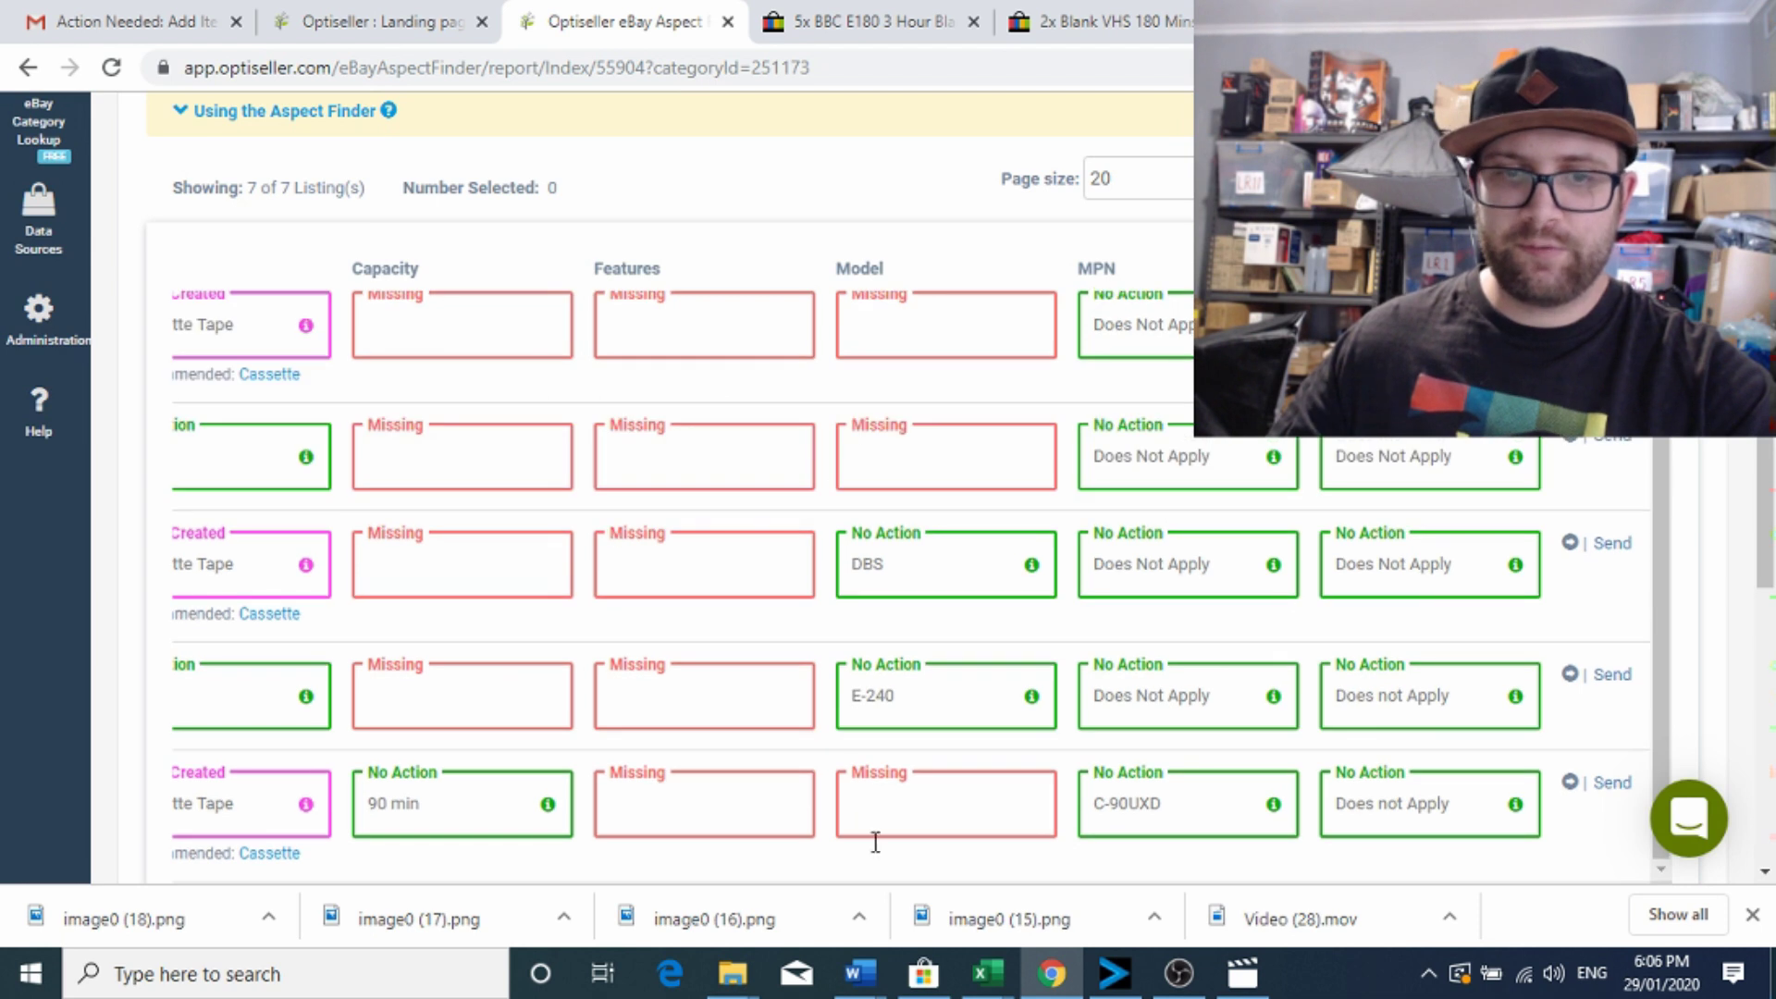
Open the newest Home & Garden Aspects report of the March 2020 mandate and its Other Kitchen Linen & Textiles category.
{"action": "scroll", "coordinate": [210, 448], "scroll_direction": "up", "scroll_amount": 2}
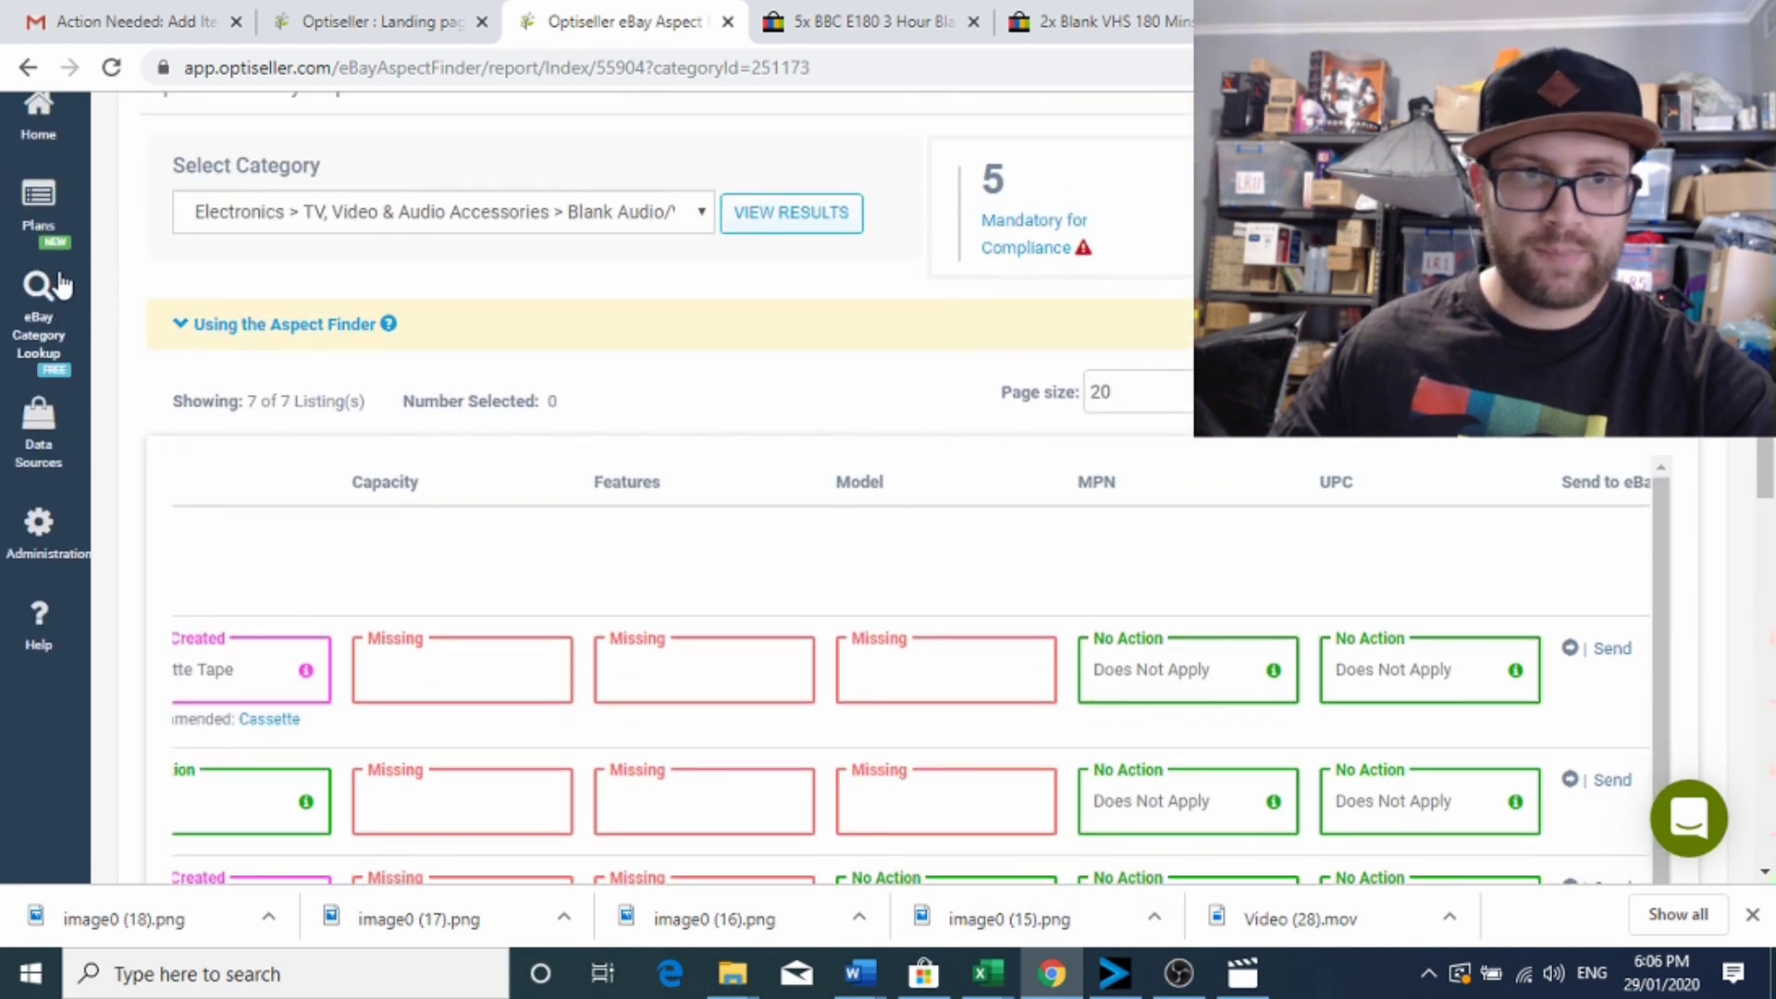
{"action": "scroll", "coordinate": [65, 231], "scroll_direction": "up", "scroll_amount": 3}
{"action": "left_click", "coordinate": [64, 239]}
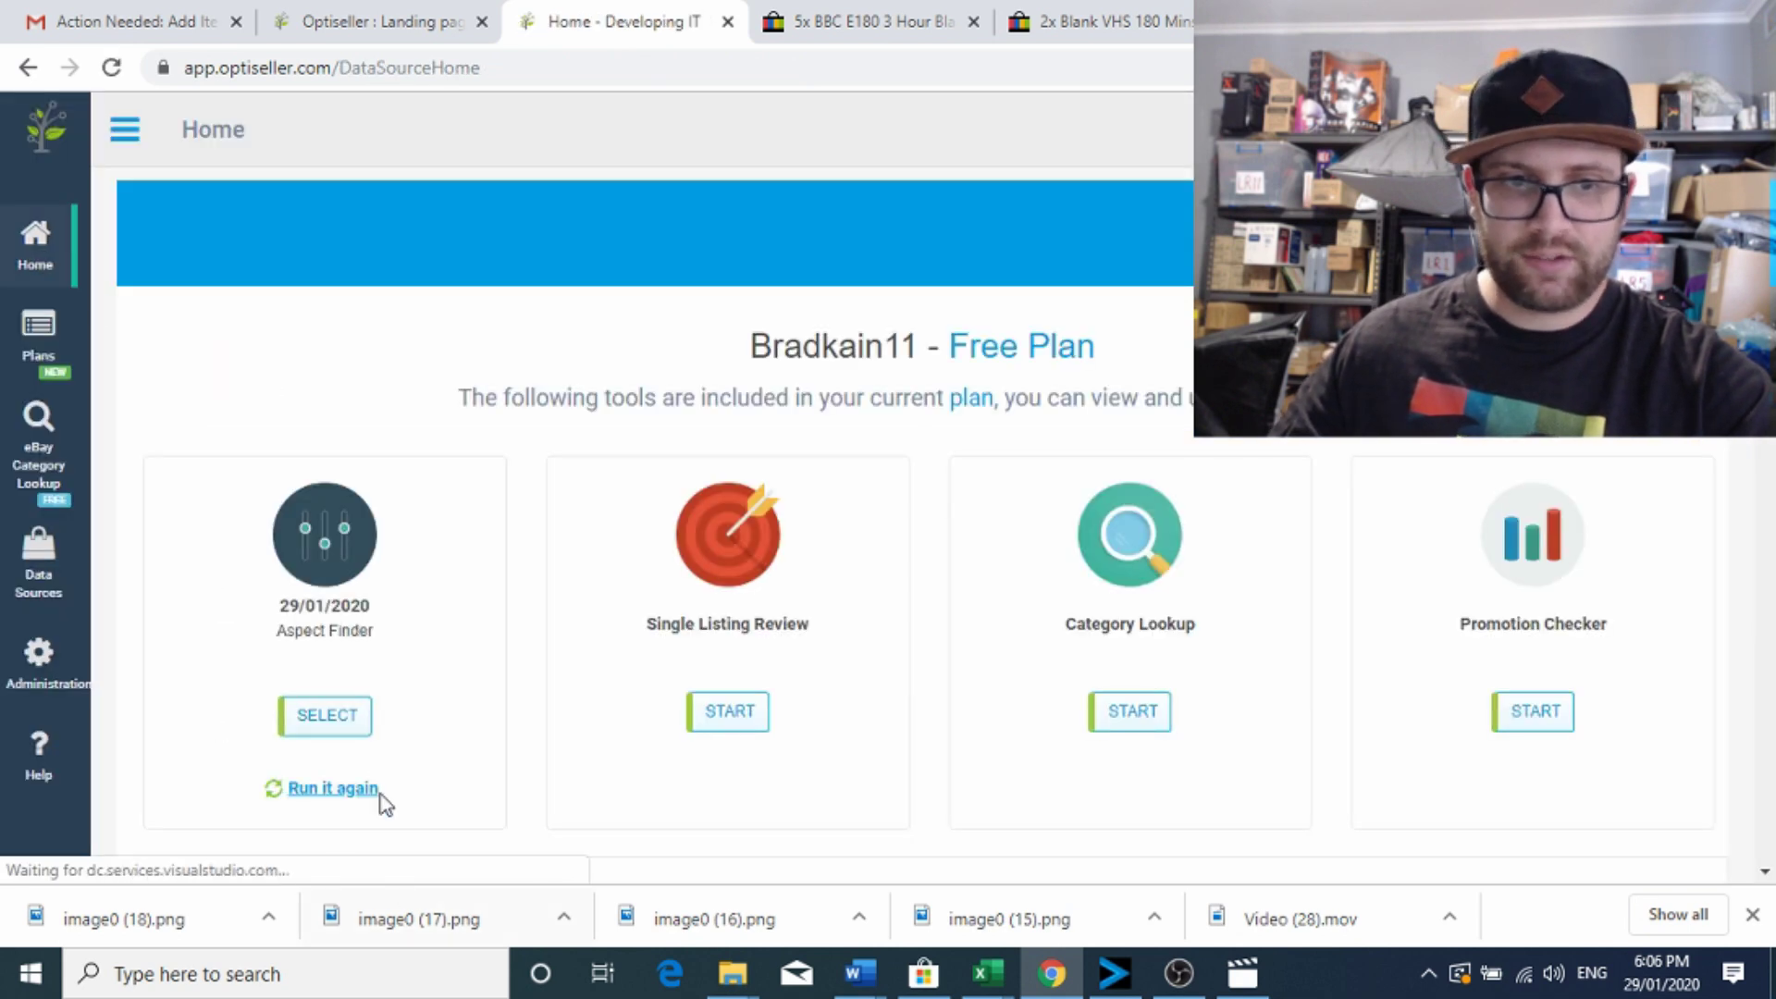
{"action": "left_click", "coordinate": [380, 791]}
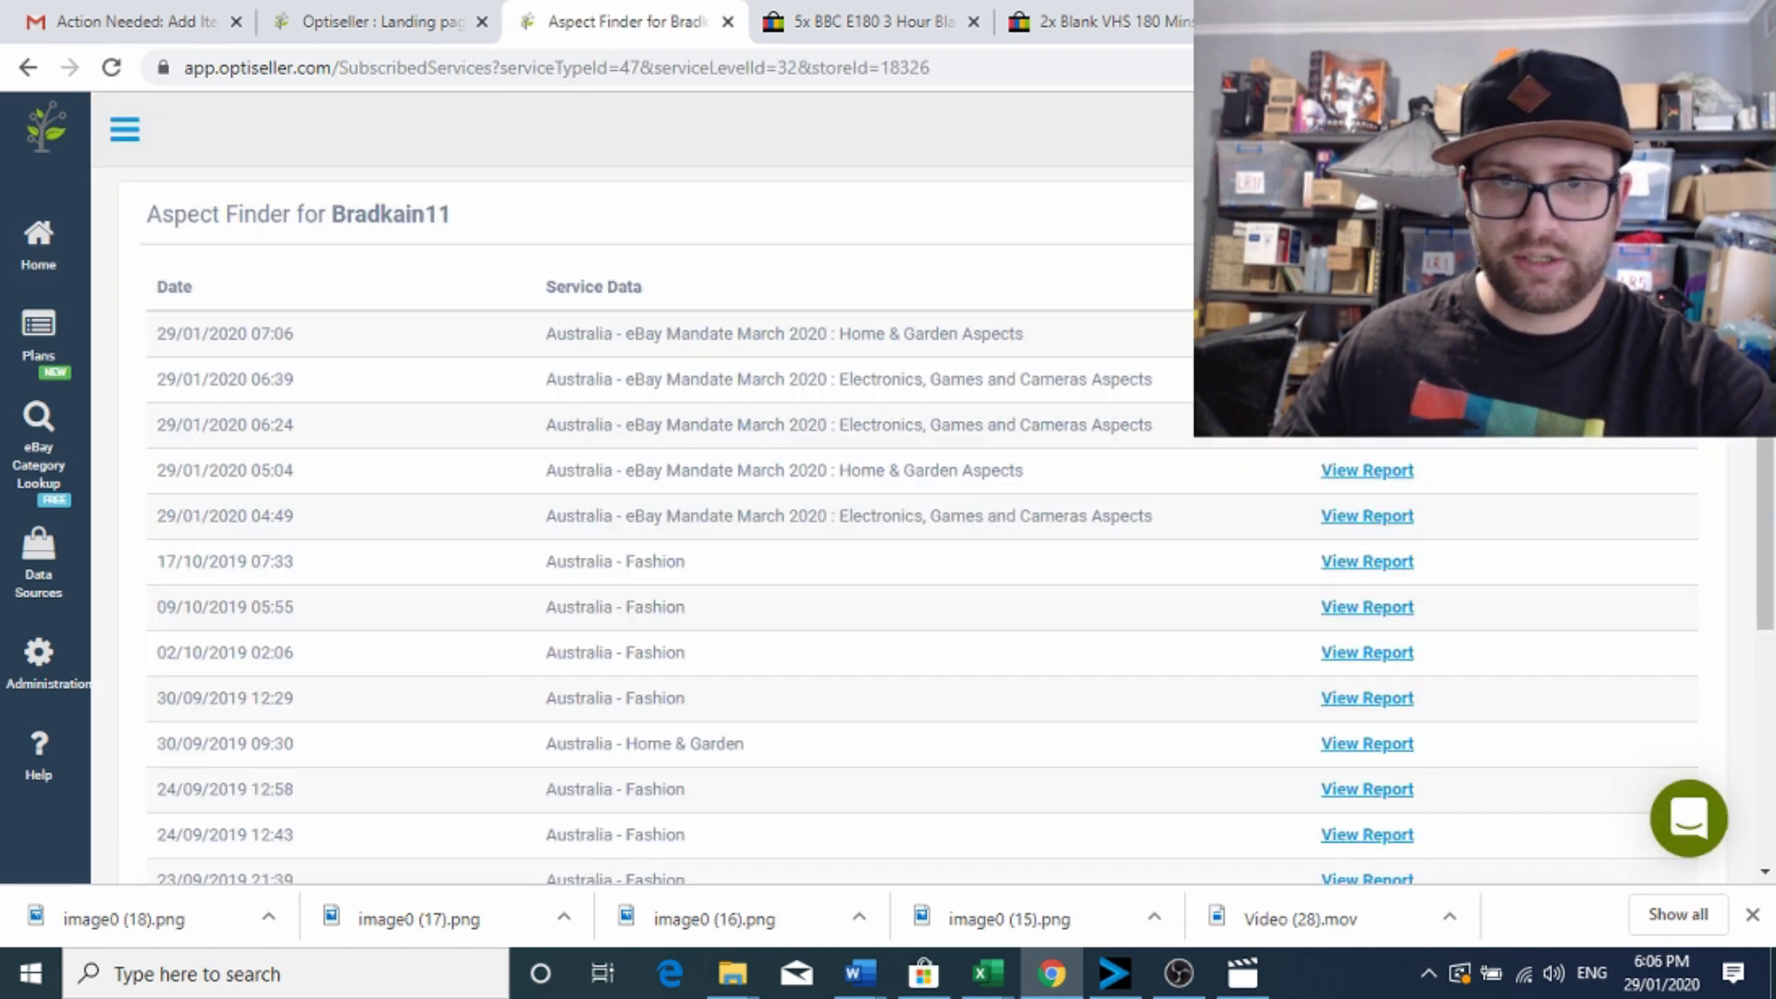
{"action": "left_click", "coordinate": [1367, 333]}
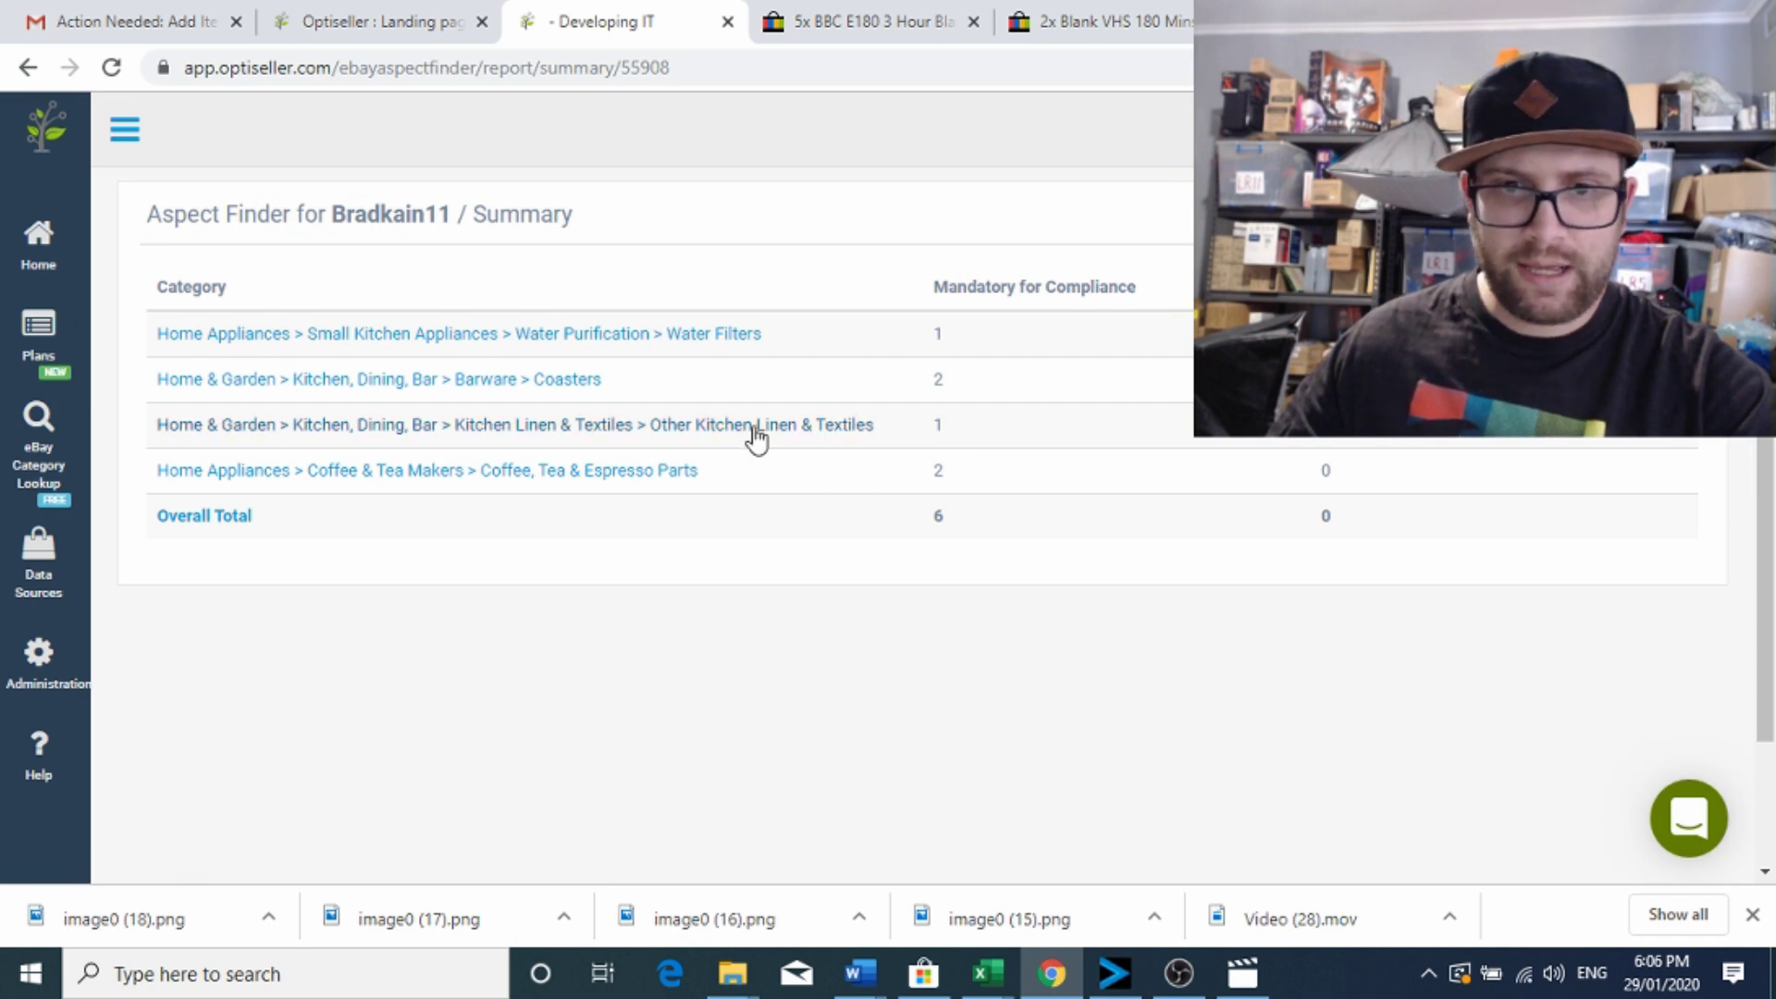
{"action": "left_click", "coordinate": [259, 426]}
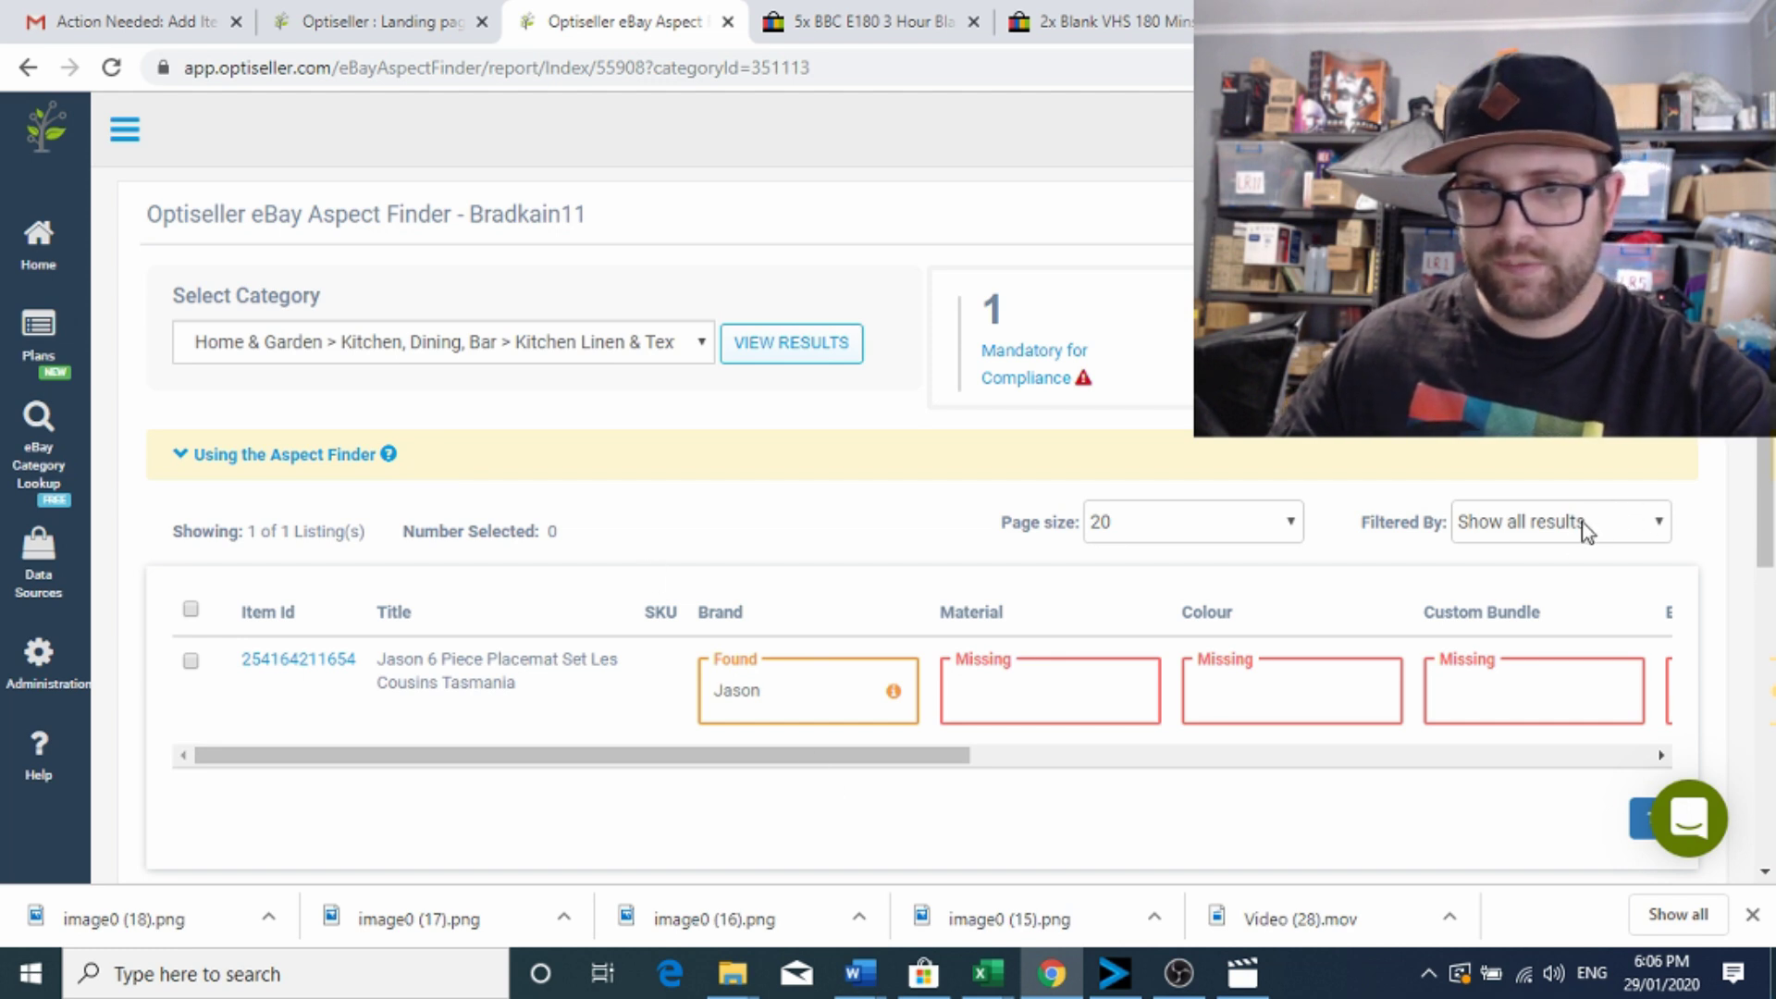
Filter the kitchen linen results by Mandatory for Compliance and look over the placemat listing's item specifics.
{"action": "left_click", "coordinate": [1602, 539]}
{"action": "left_click", "coordinate": [1526, 579]}
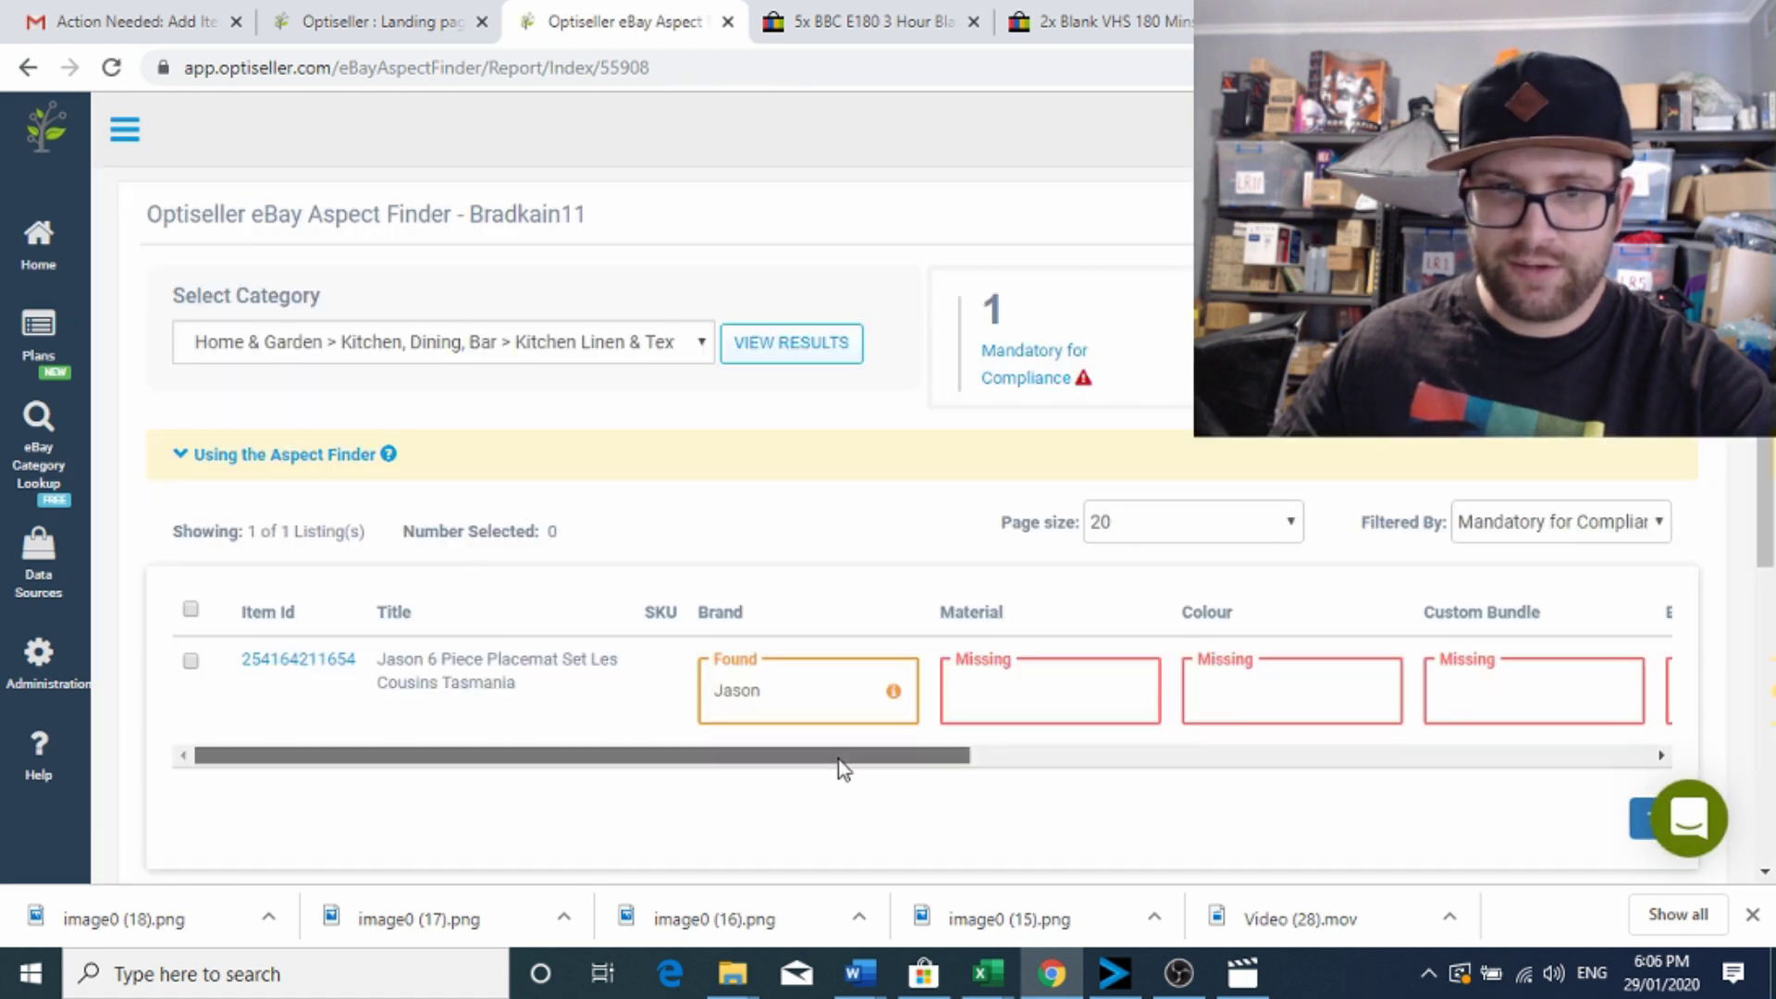
{"action": "left_click_drag", "start_coordinate": [838, 751], "coordinate": [842, 752]}
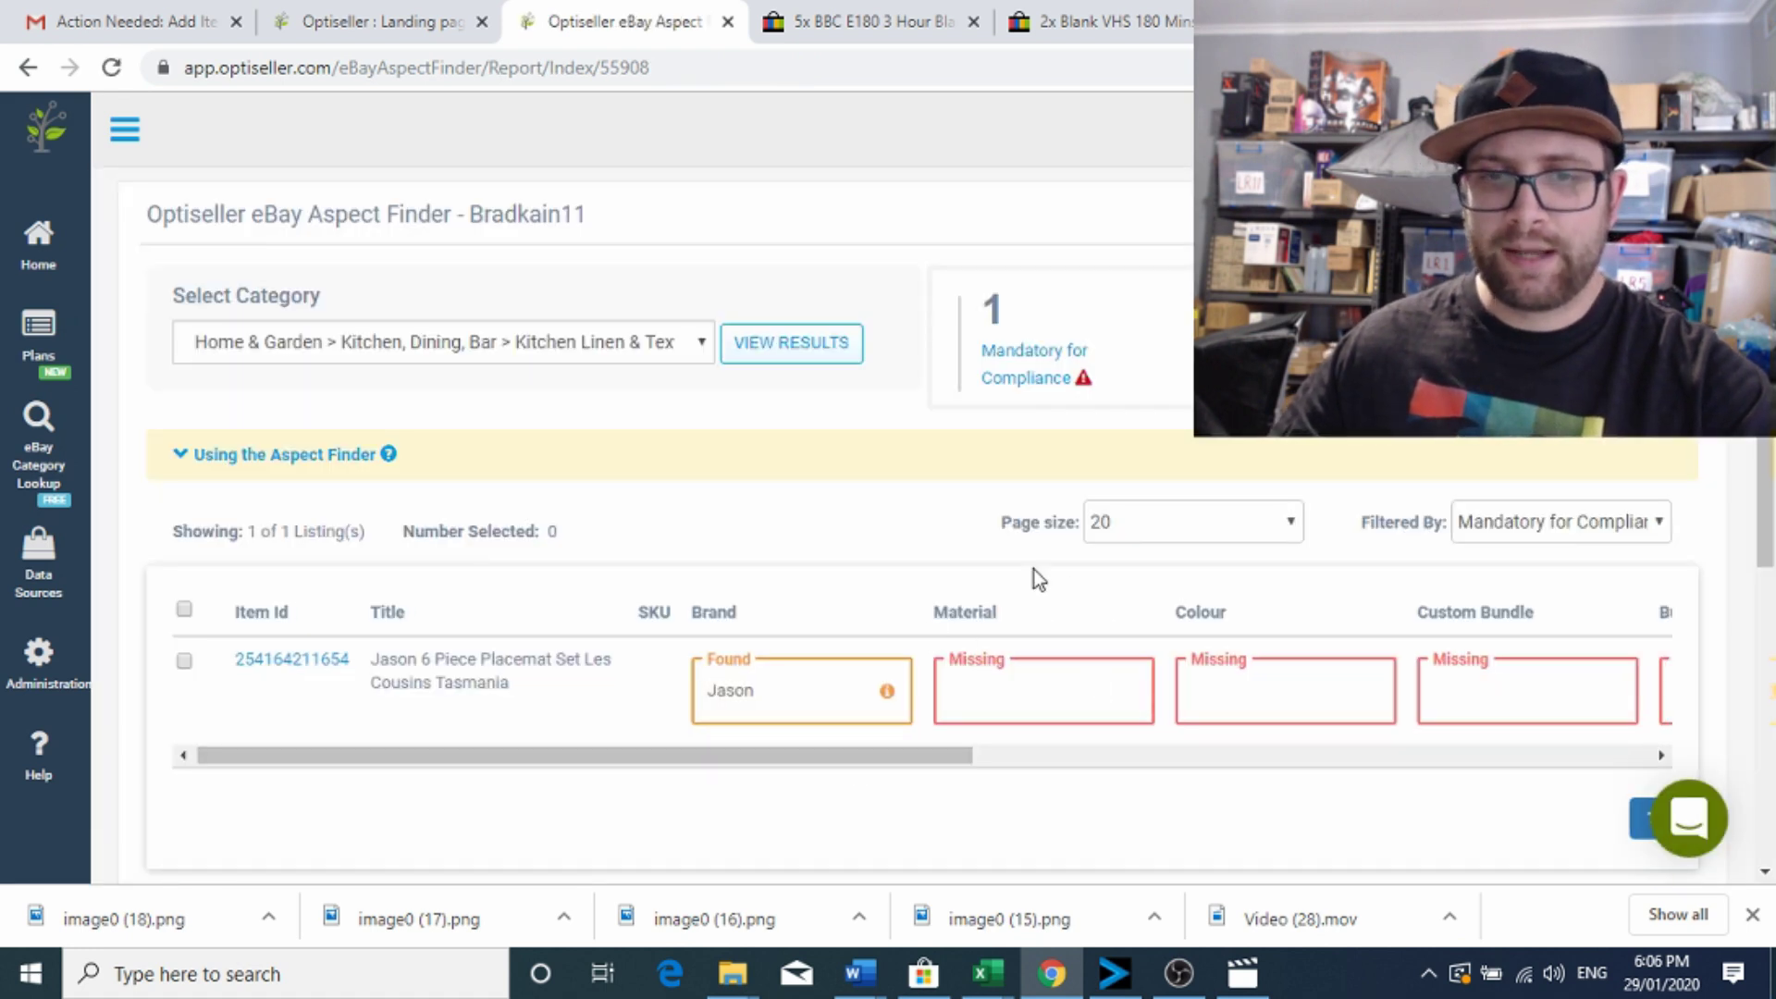
{"action": "left_click_drag", "start_coordinate": [935, 758], "coordinate": [975, 763]}
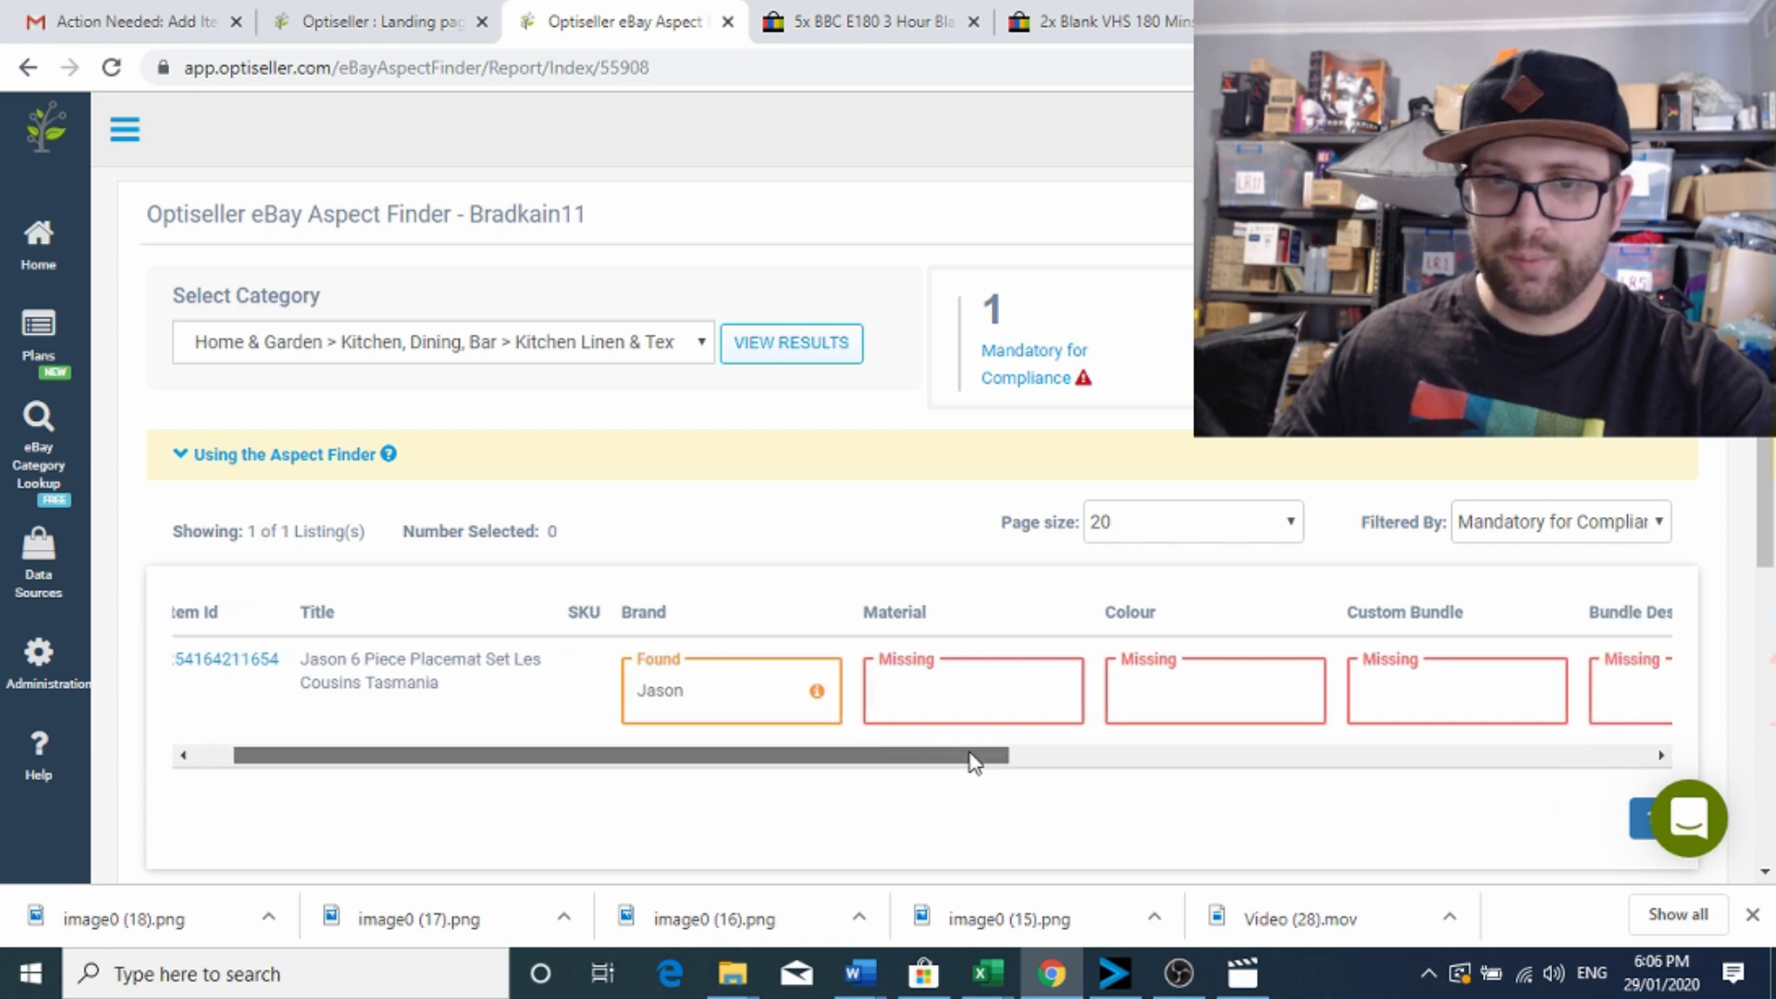
Examine the eBay page of the Jason 6 Piece Placemat Set listing.
{"action": "left_click", "coordinate": [229, 660]}
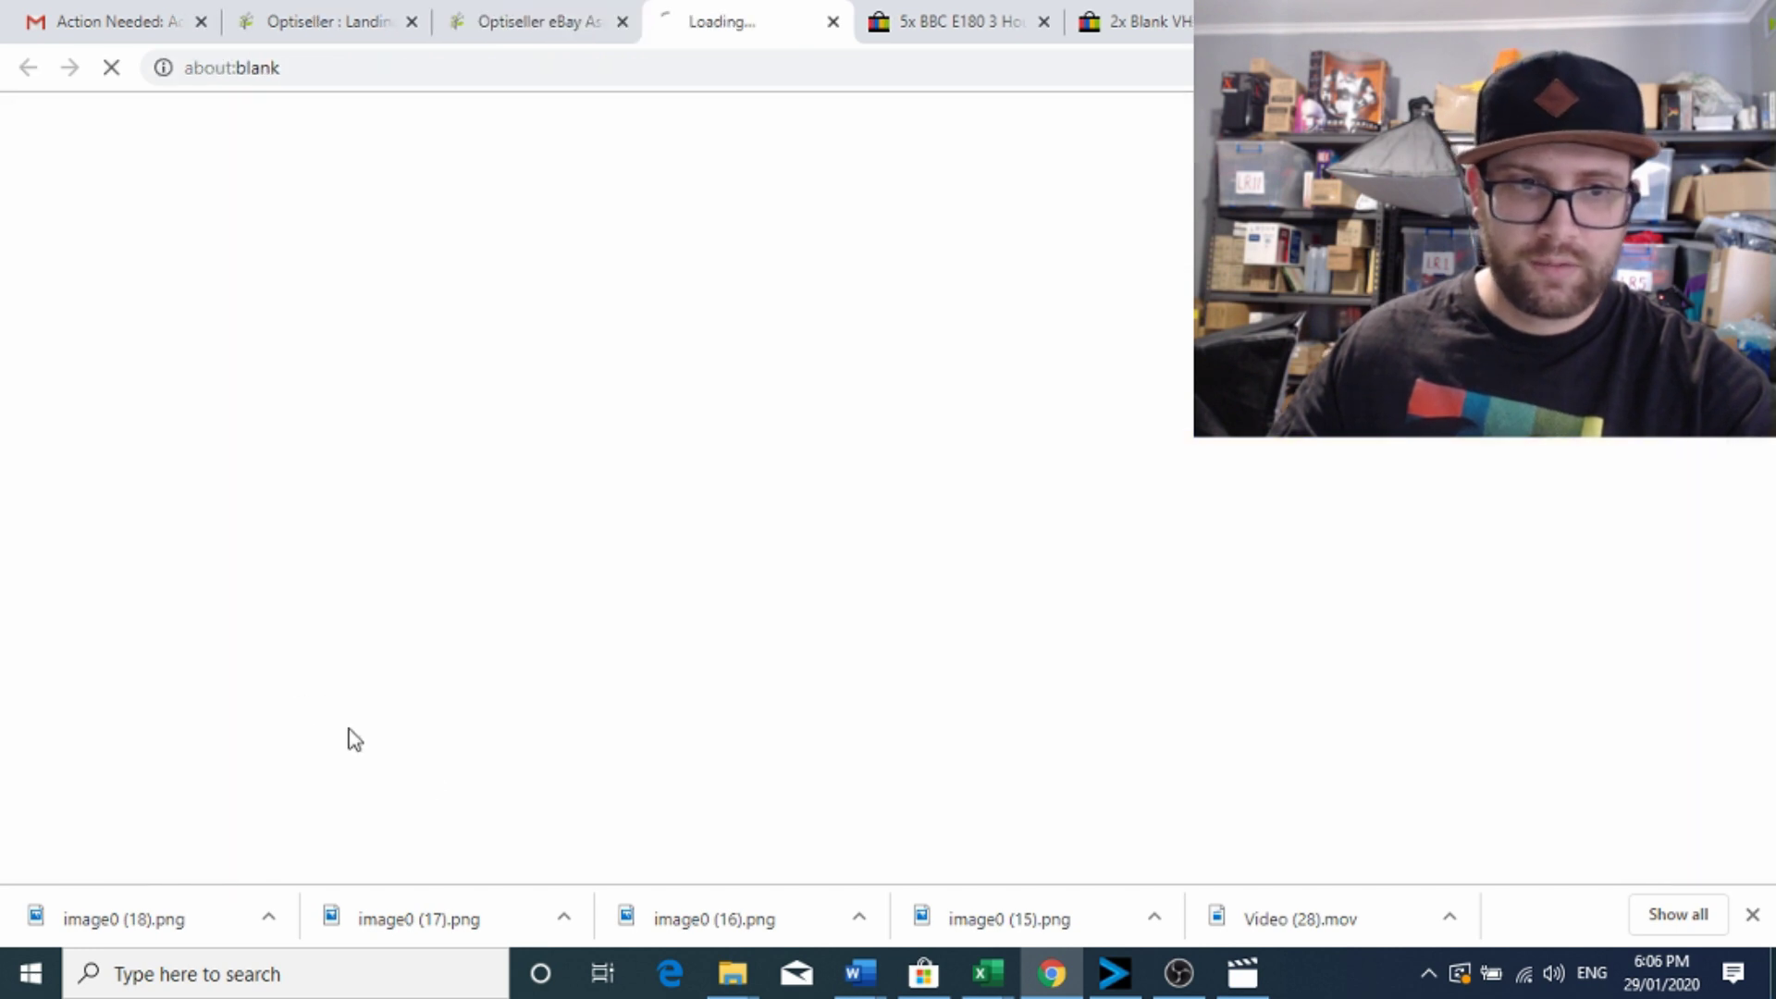
{"action": "scroll", "coordinate": [1036, 351], "scroll_direction": "down", "scroll_amount": 3}
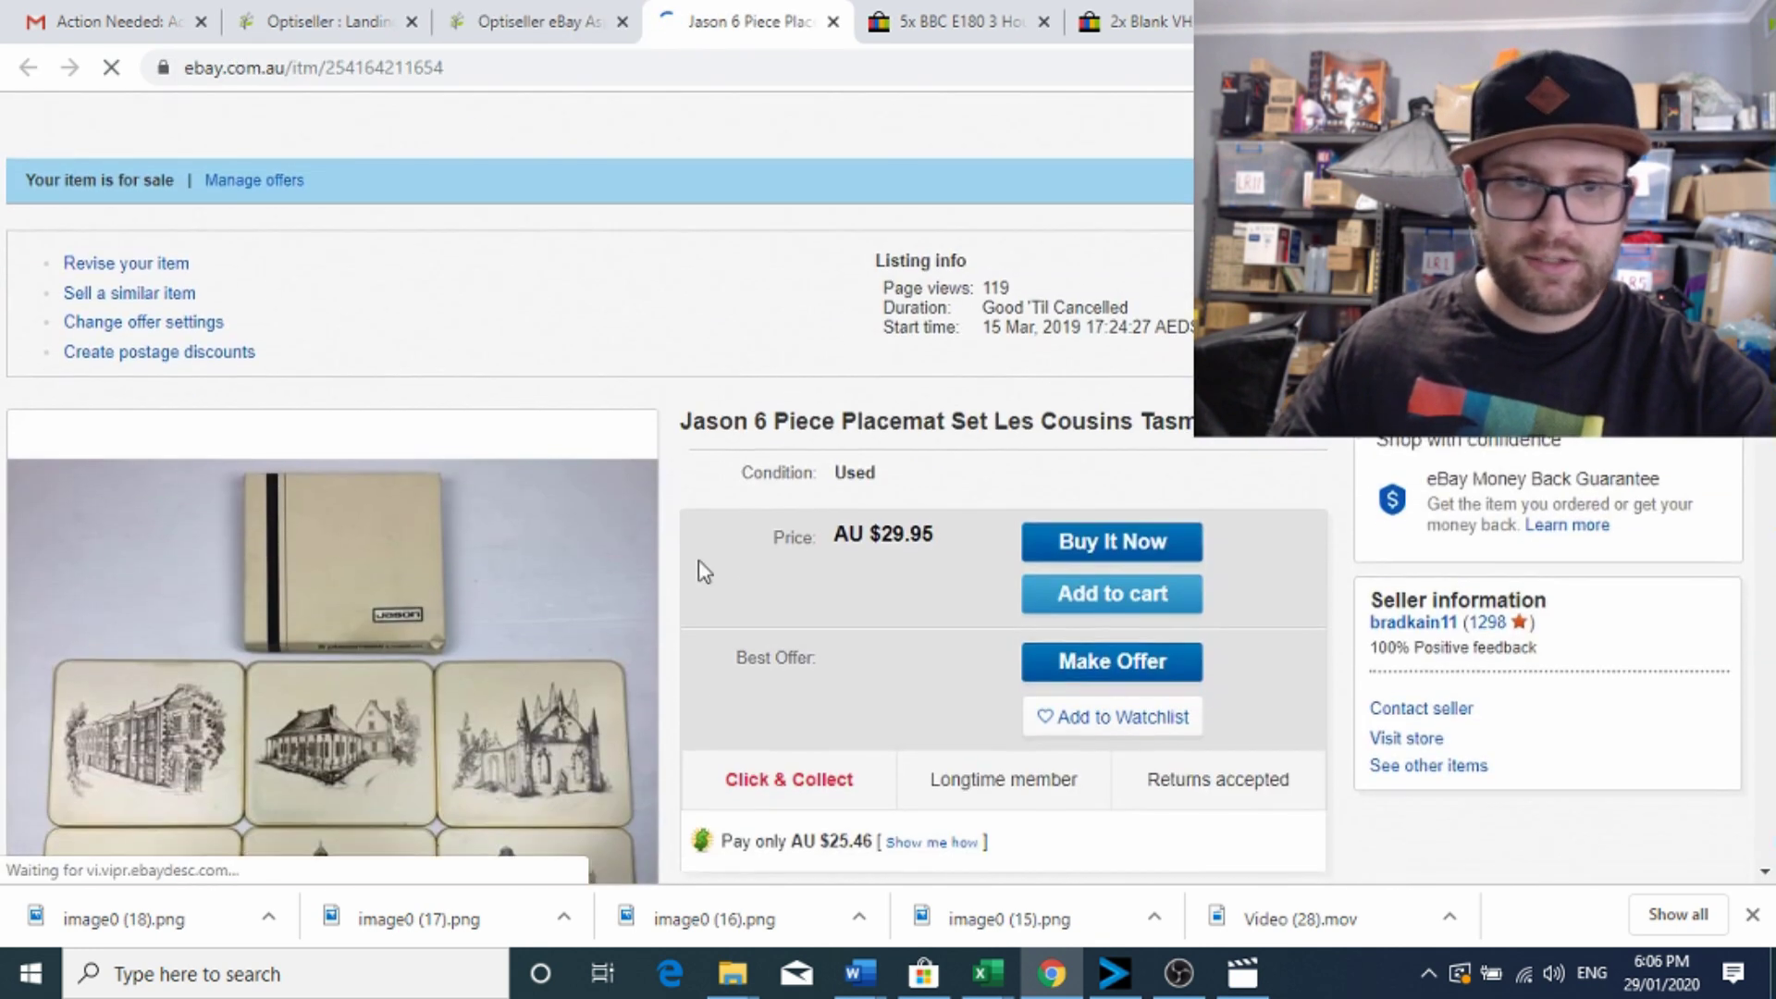
{"action": "scroll", "coordinate": [607, 546], "scroll_direction": "down", "scroll_amount": 3}
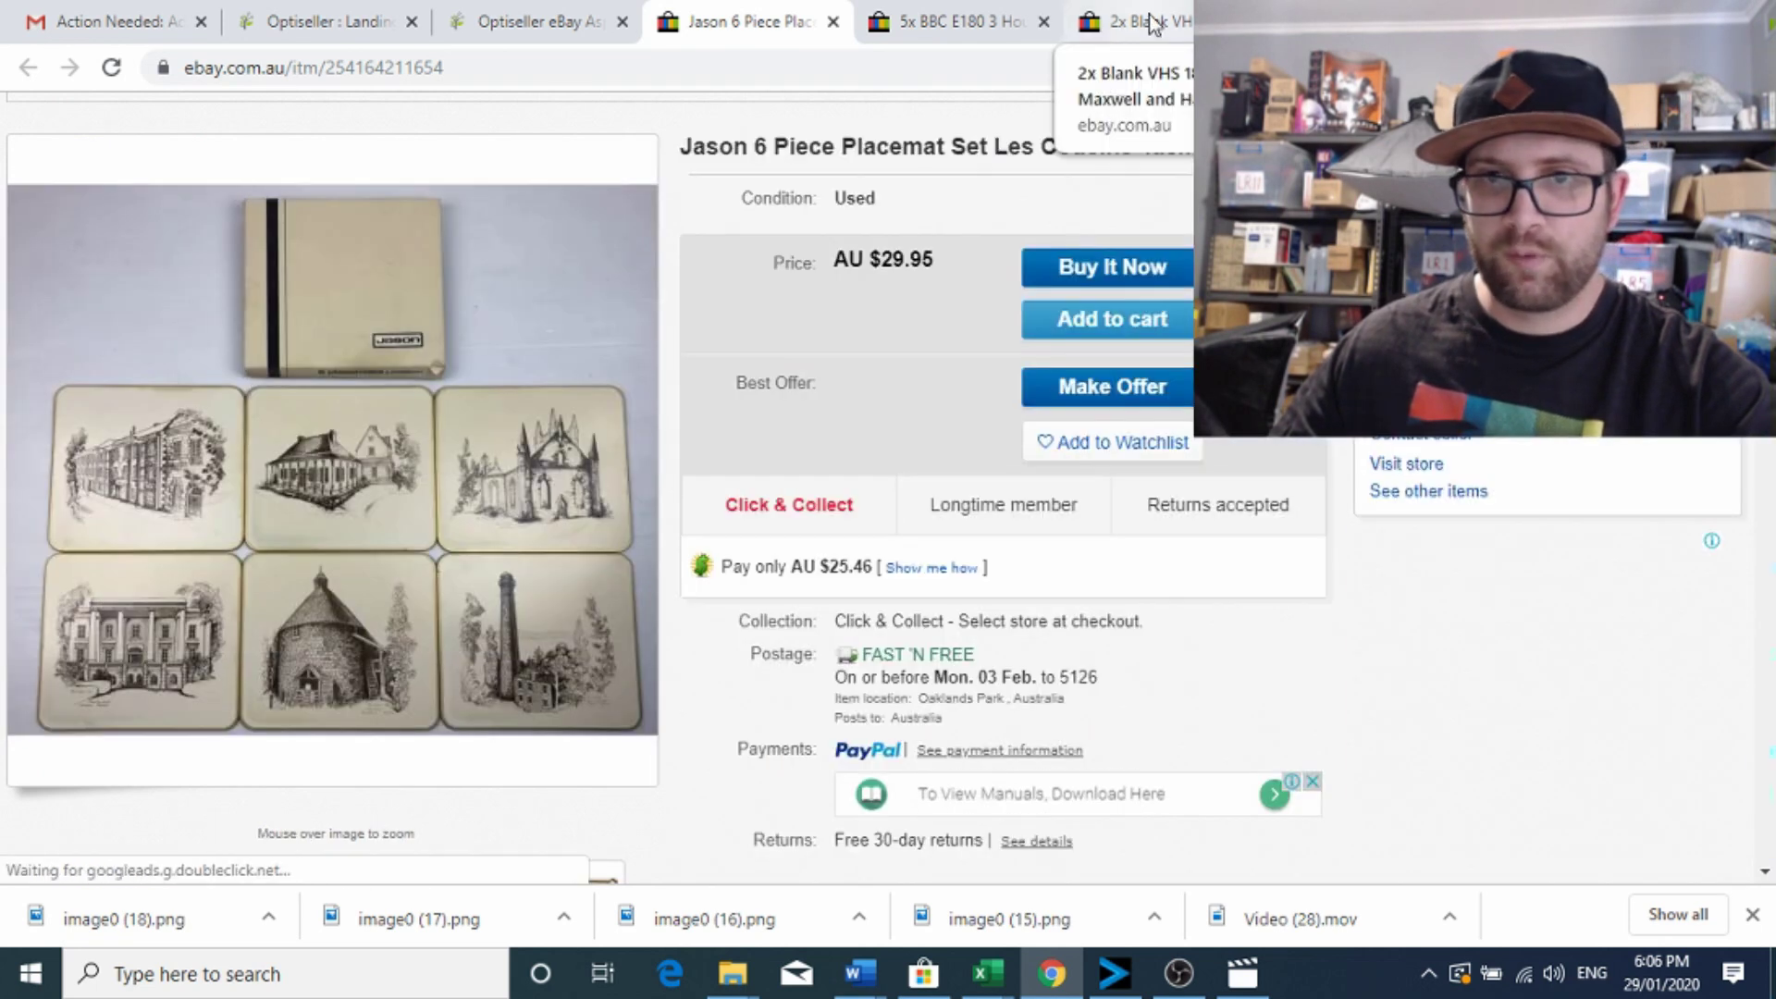
In the Aspect Finder, fill in Colour as "white" and Custom Bundle as "no" for the Jason placemat set.
{"action": "left_click", "coordinate": [581, 33]}
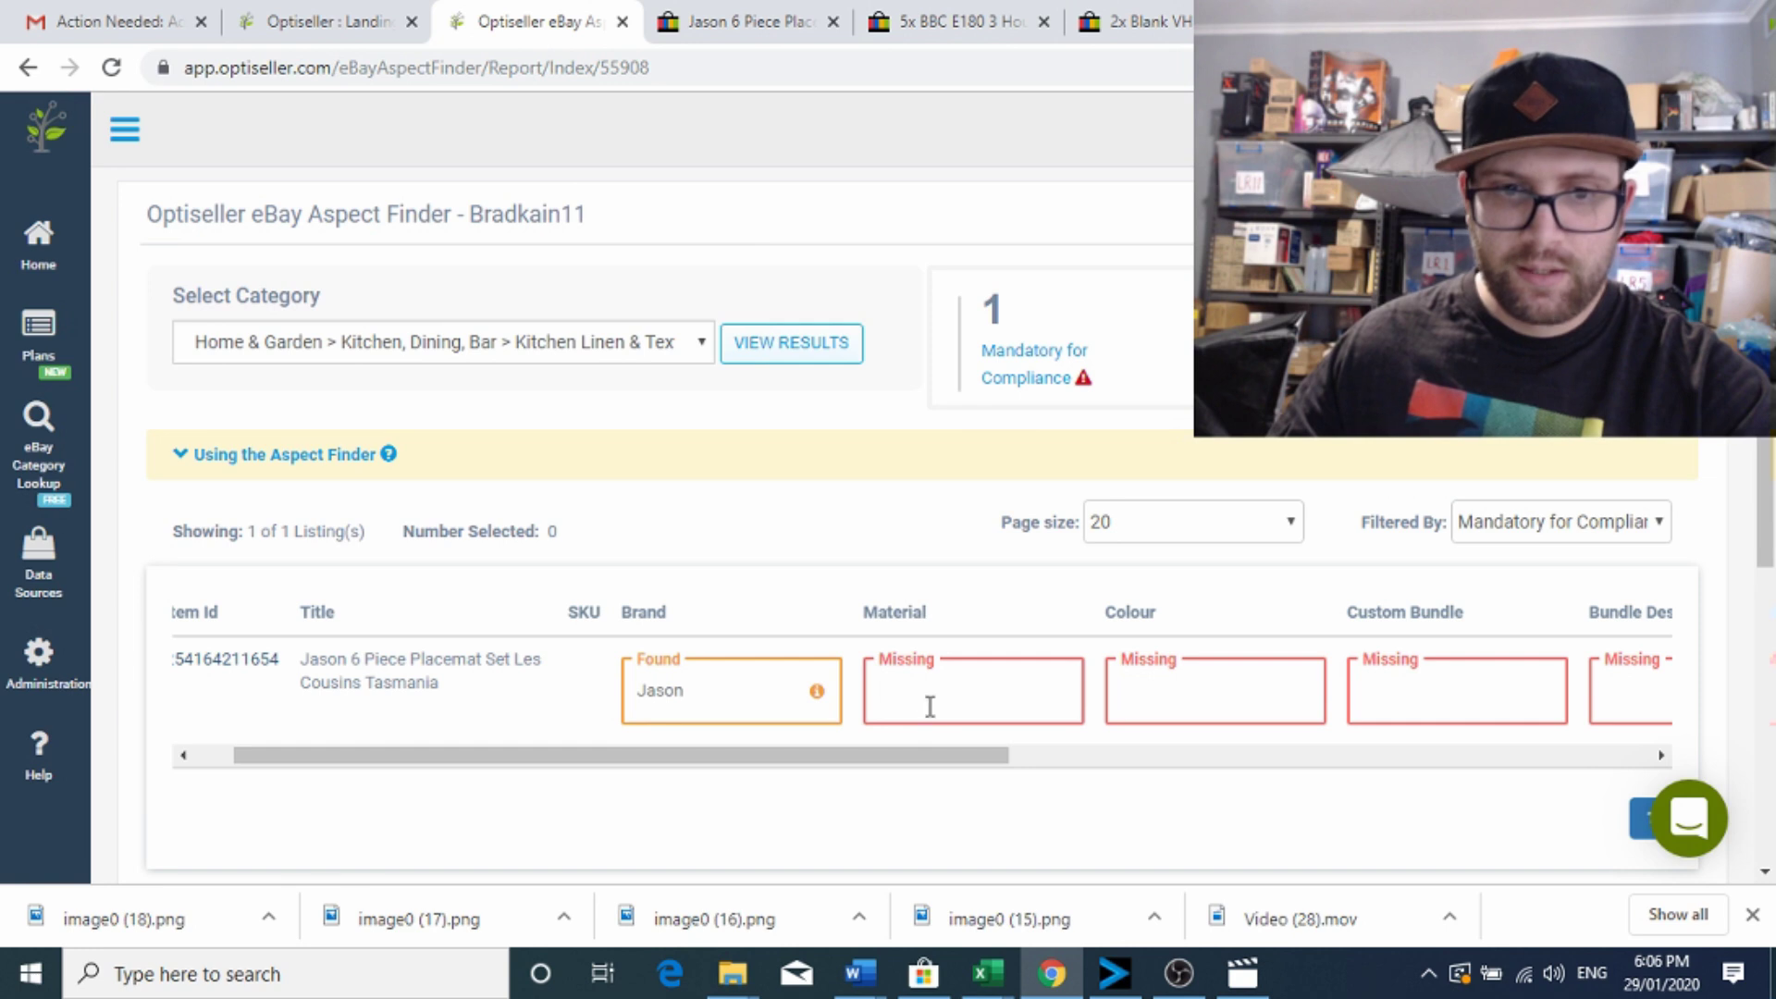
{"action": "left_click", "coordinate": [1171, 702]}
{"action": "type", "text": "white"}
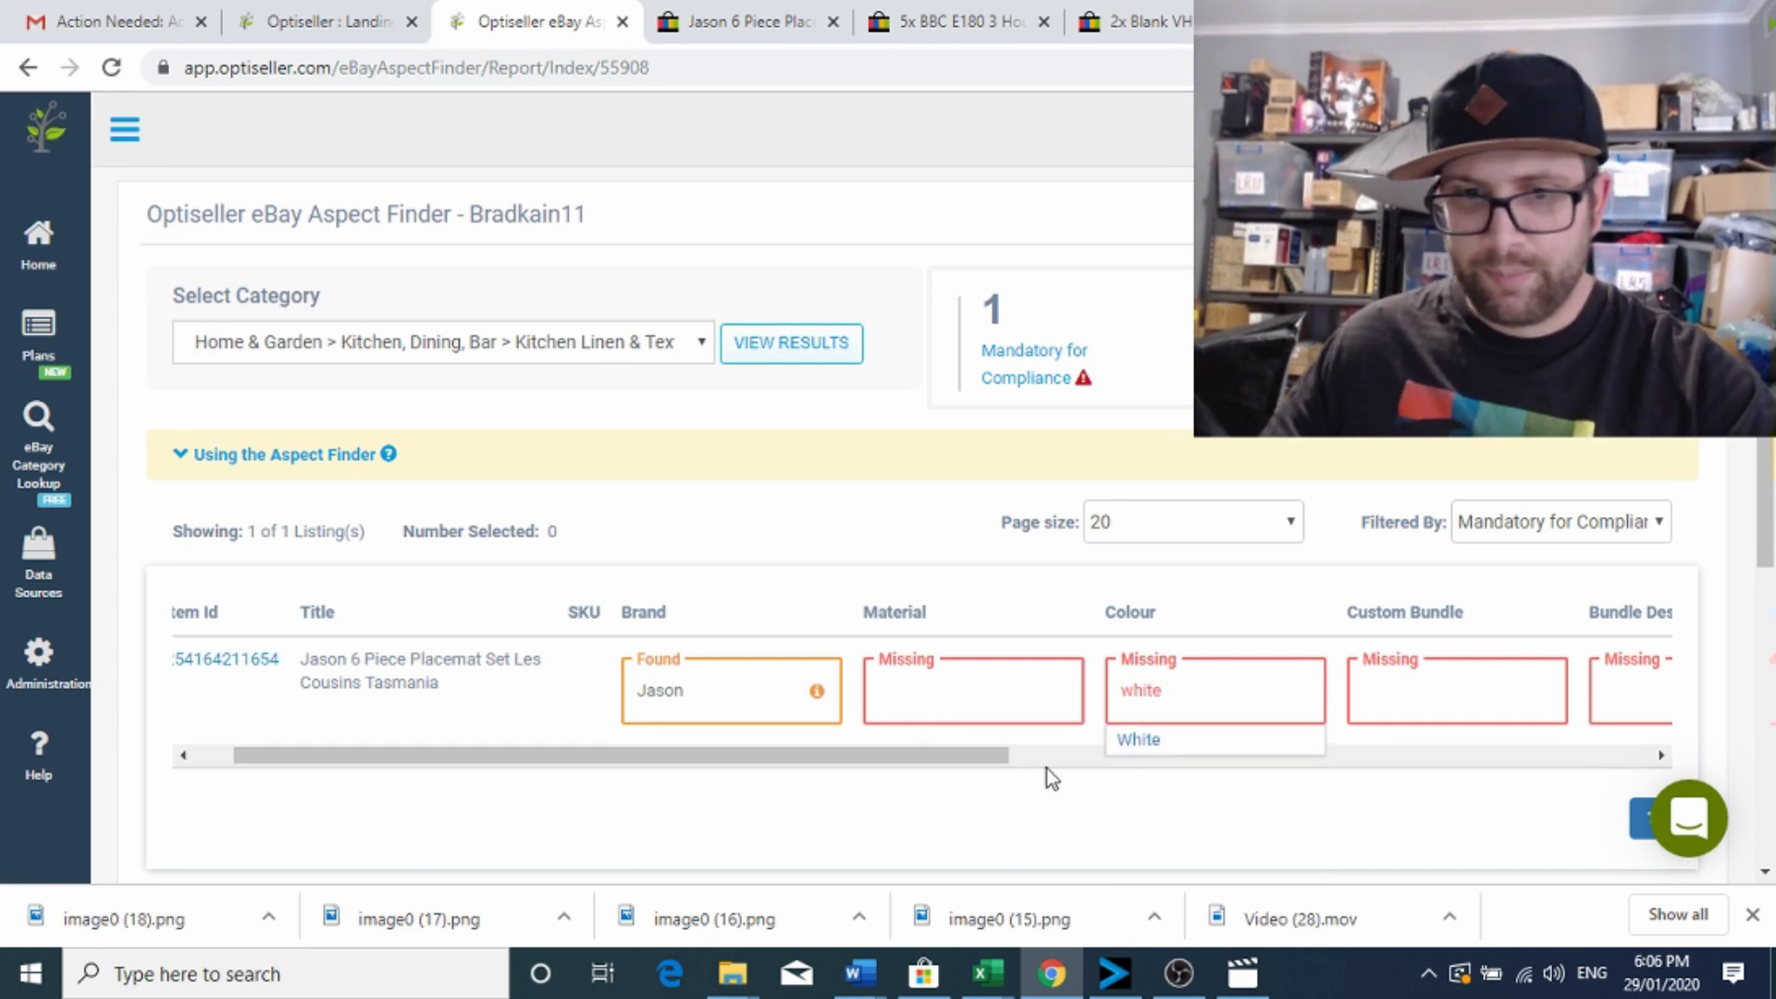
{"action": "left_click", "coordinate": [1395, 685]}
{"action": "type", "text": "no"}
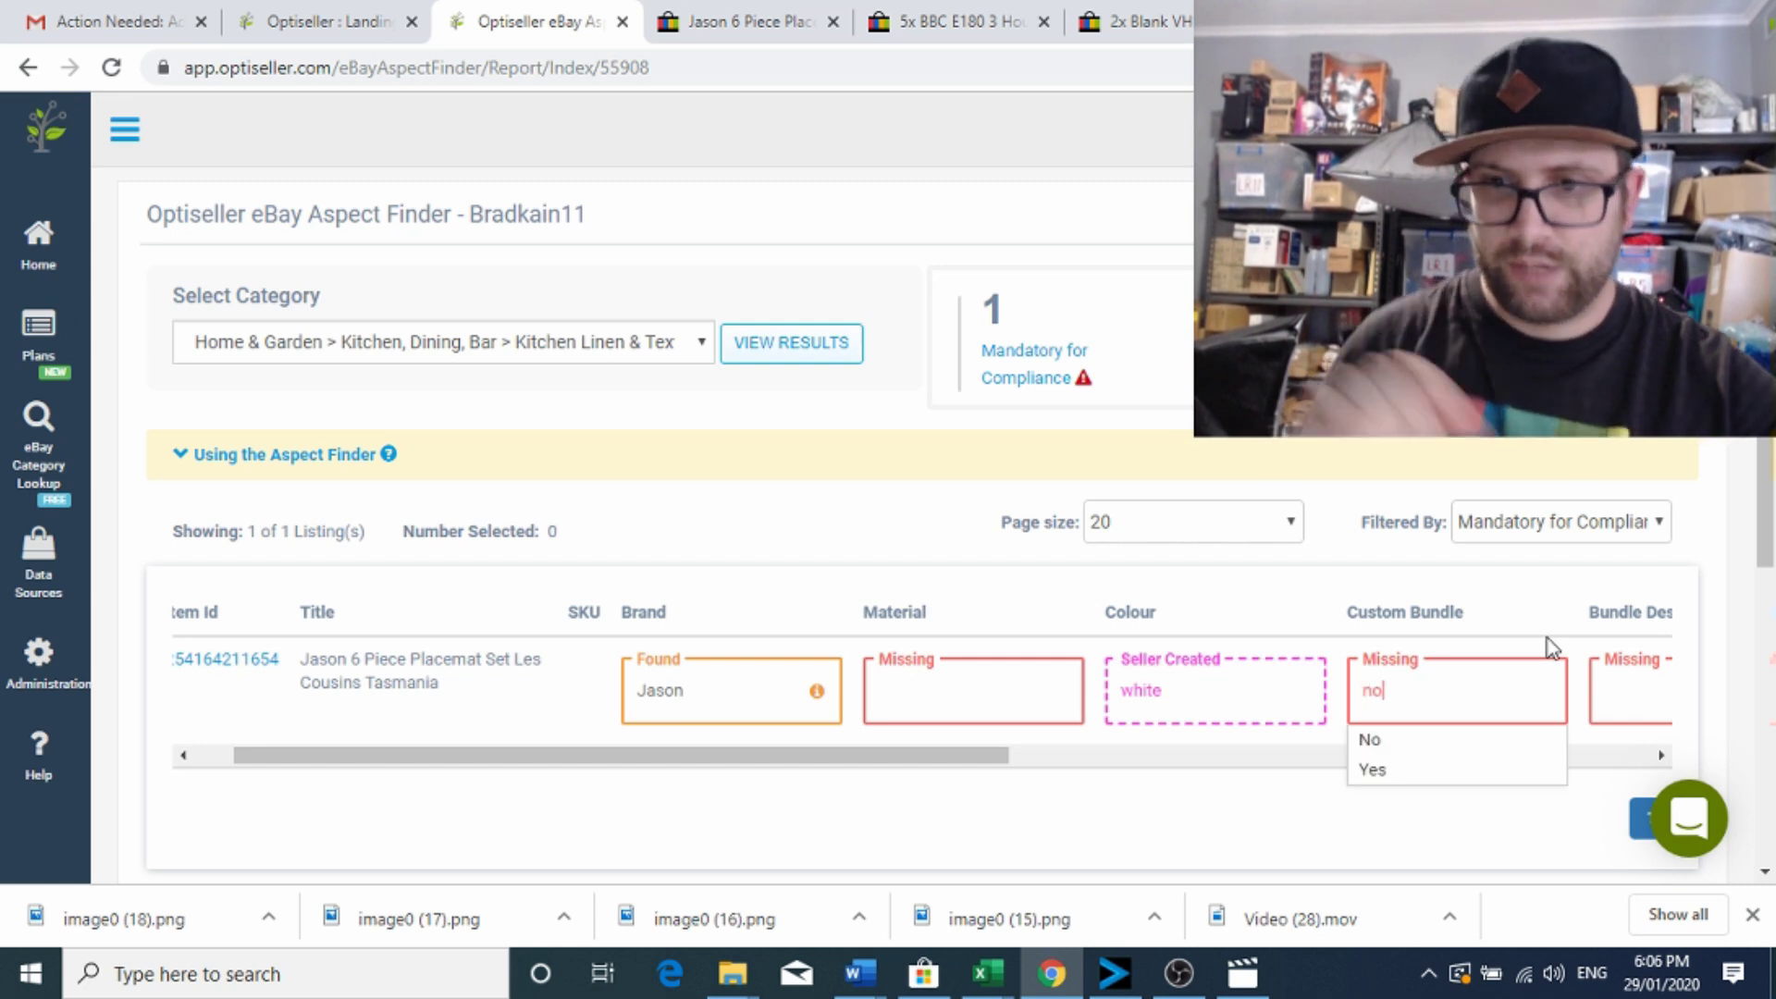
Fill in the MPN of the Jason placemat set as "Not Applicble".
{"action": "left_click_drag", "start_coordinate": [935, 763], "coordinate": [1617, 785]}
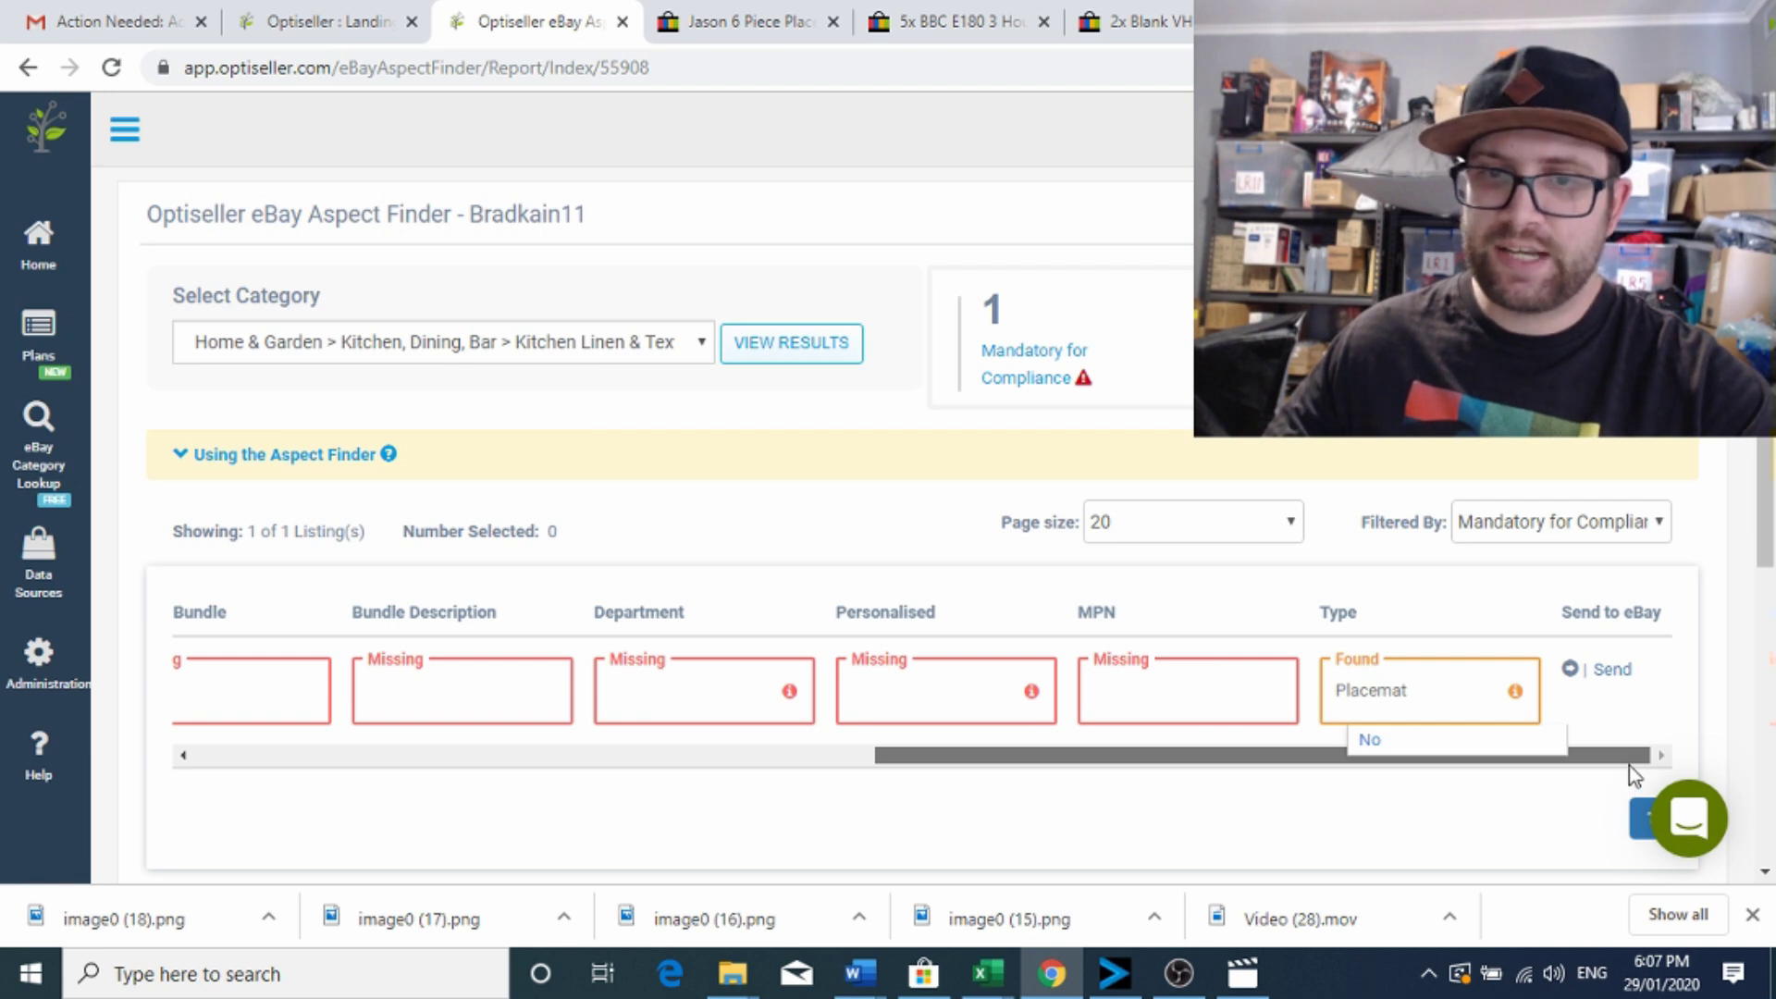
{"action": "left_click", "coordinate": [1106, 684]}
{"action": "type", "text": "N"}
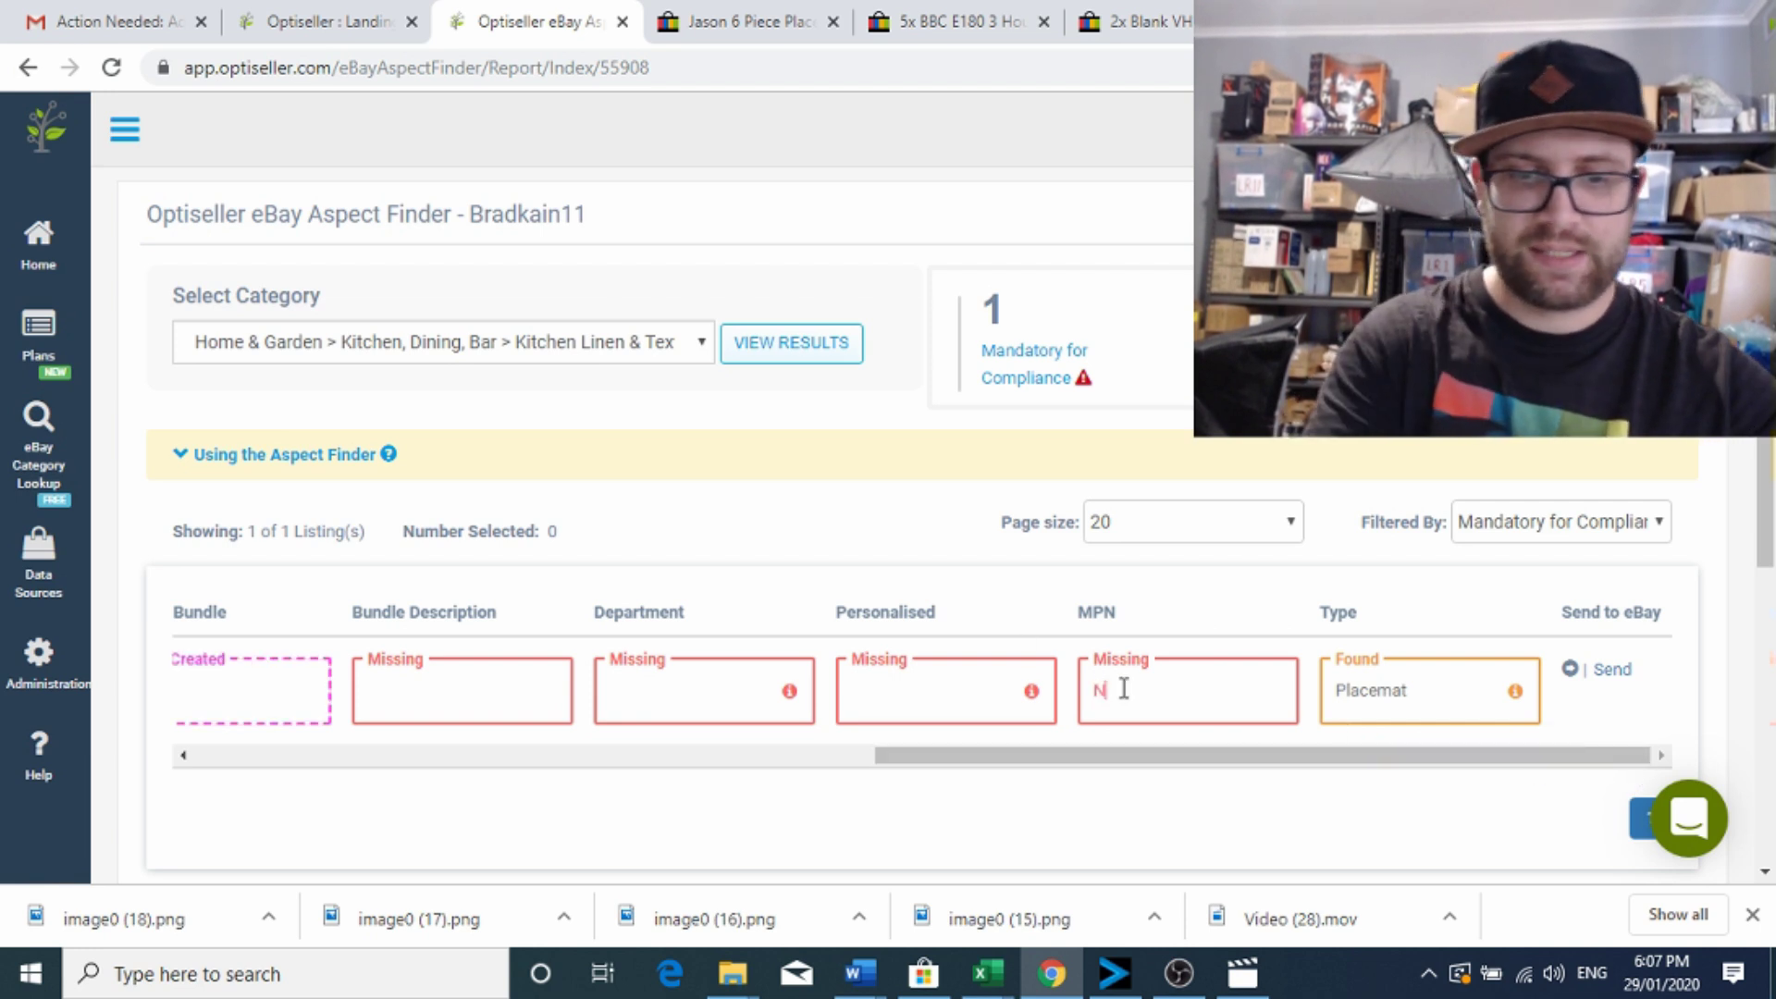
{"action": "type", "text": "o"}
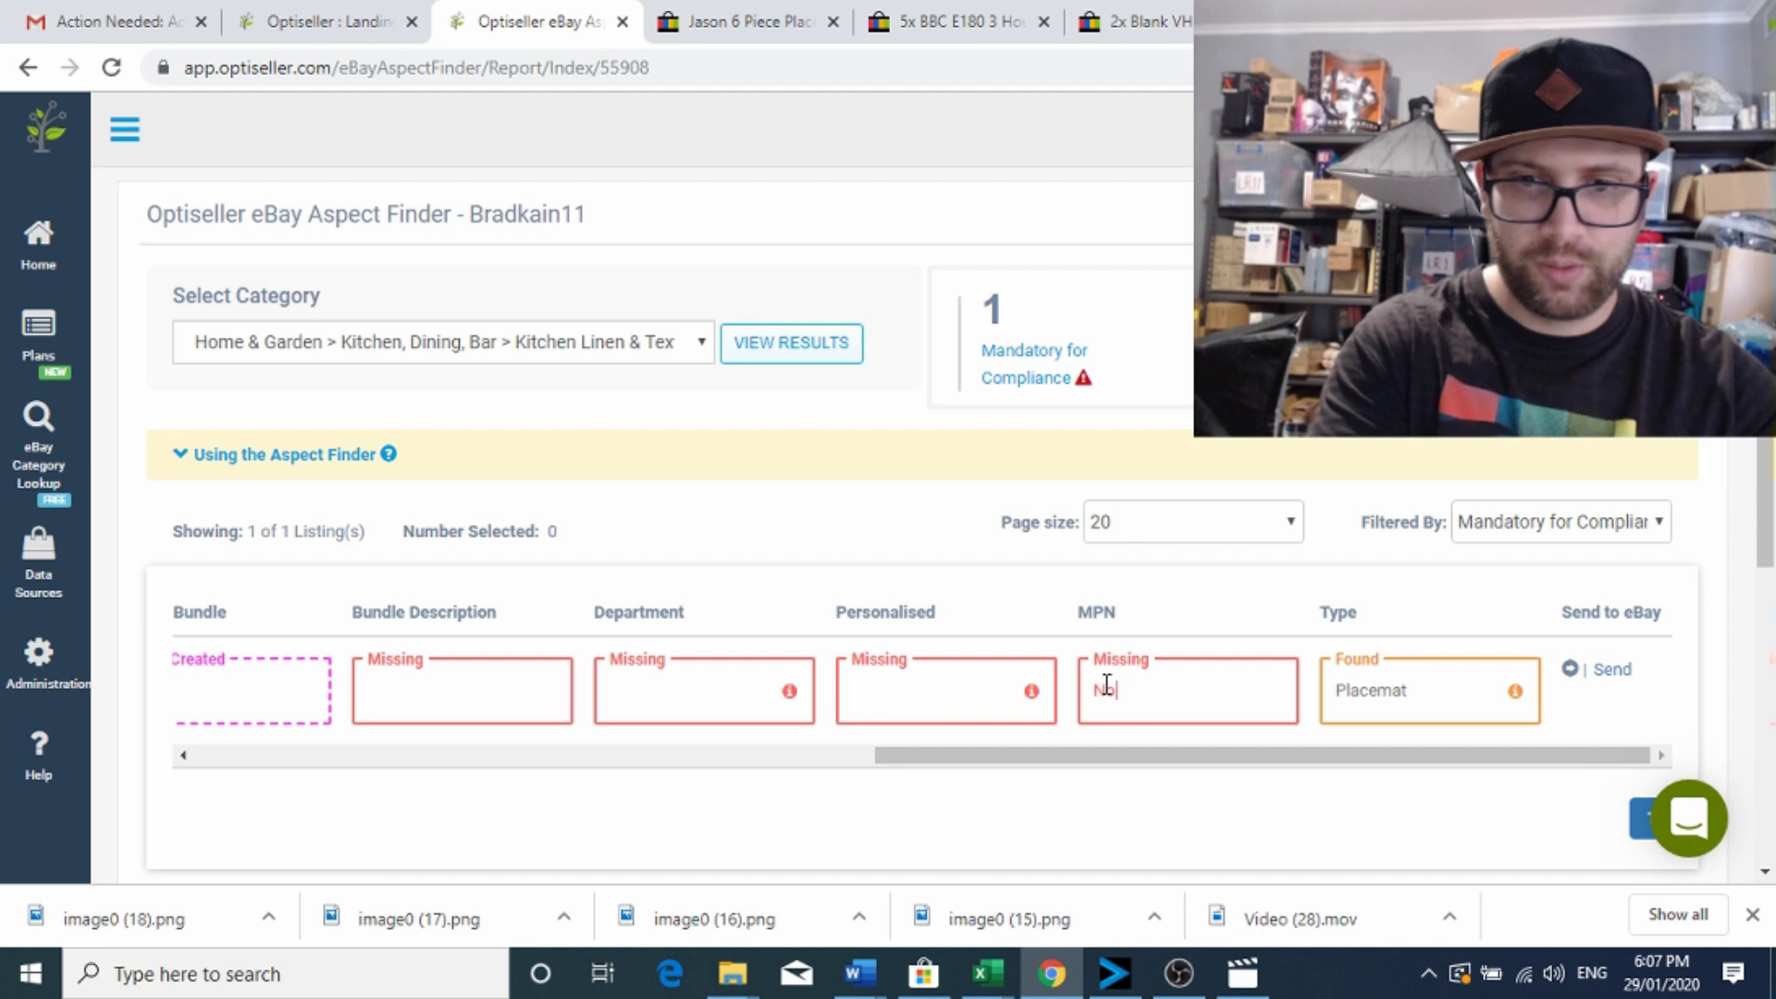
{"action": "type", "text": "t Applicble"}
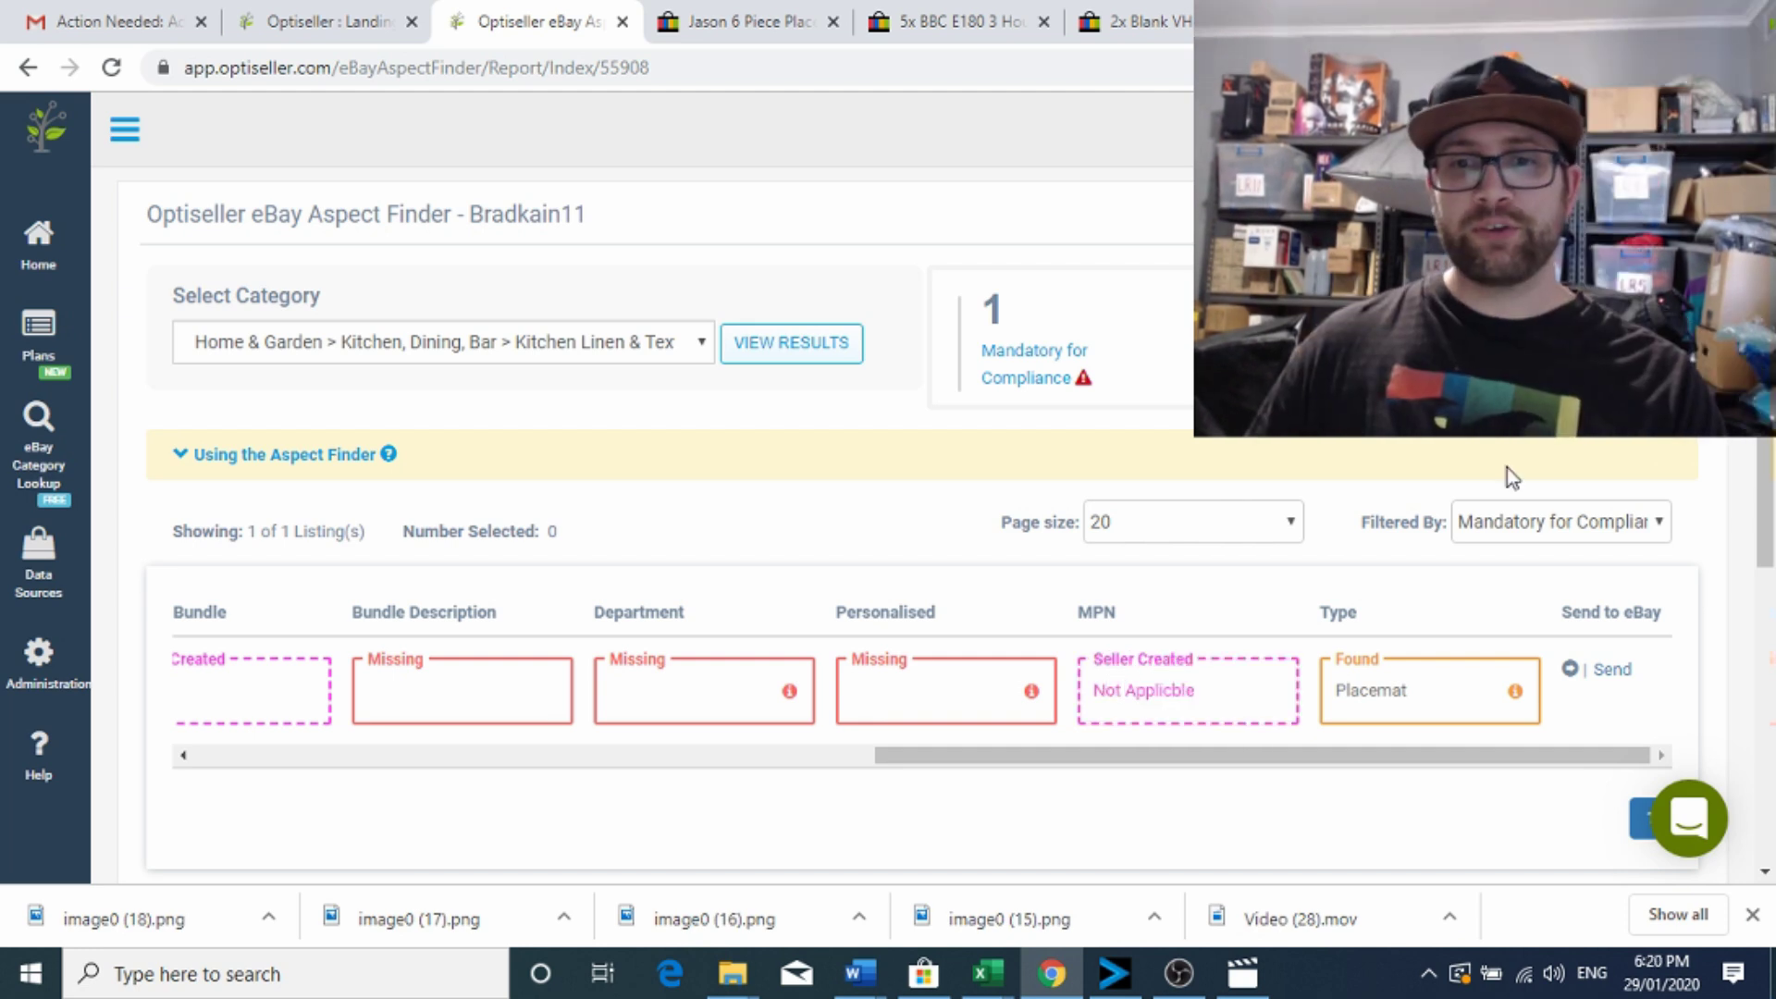